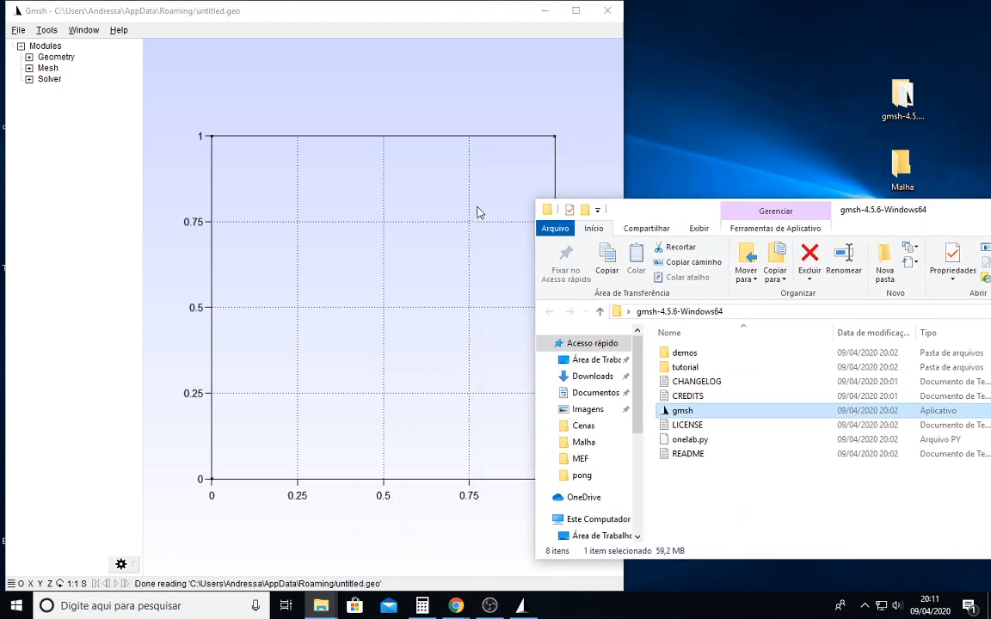
Create a new geometry file named primeira_malha in the Malha folder, using the .geo extension and the OpenCASCADE kernel.
drag(723, 219, 542, 207)
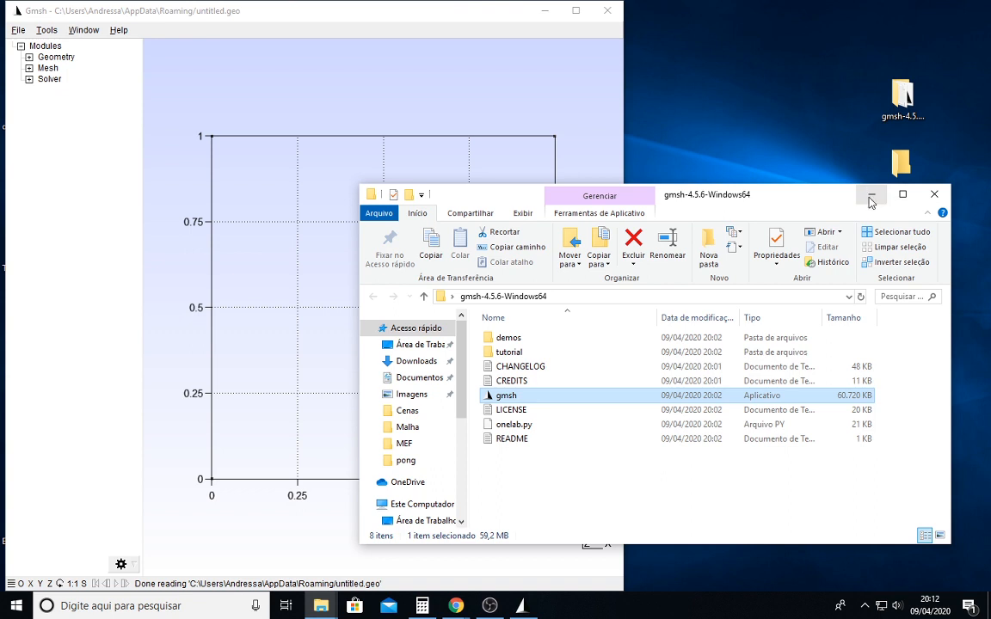
click(871, 197)
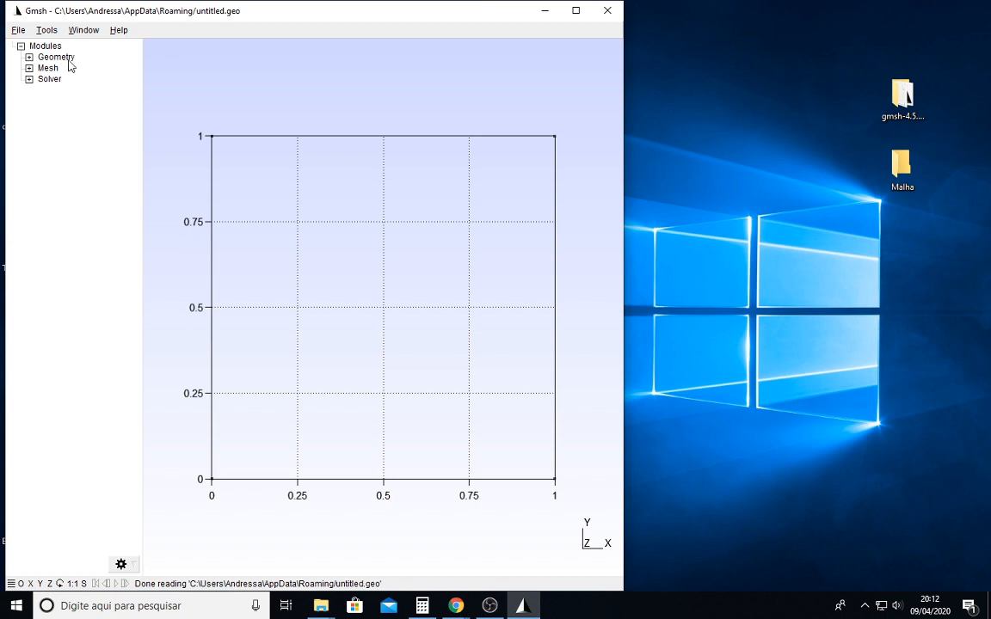
click(18, 31)
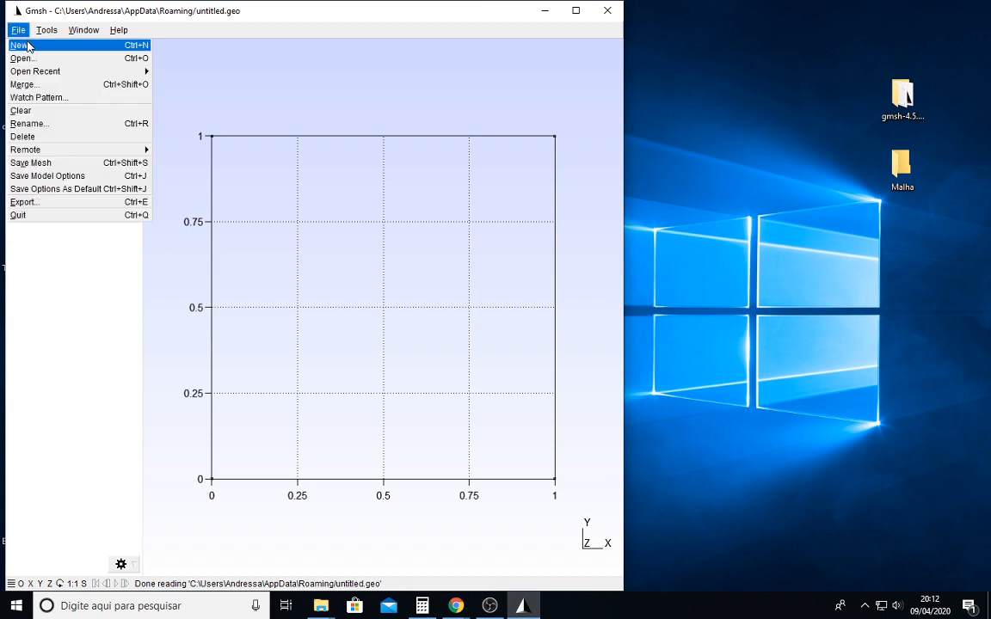
click(26, 44)
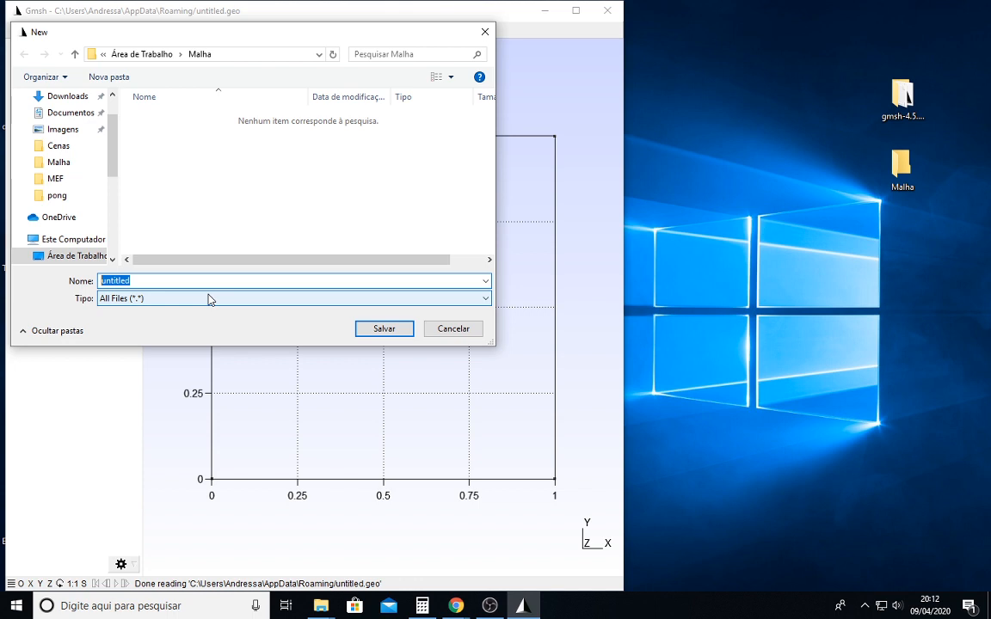
text(primeira_malha)
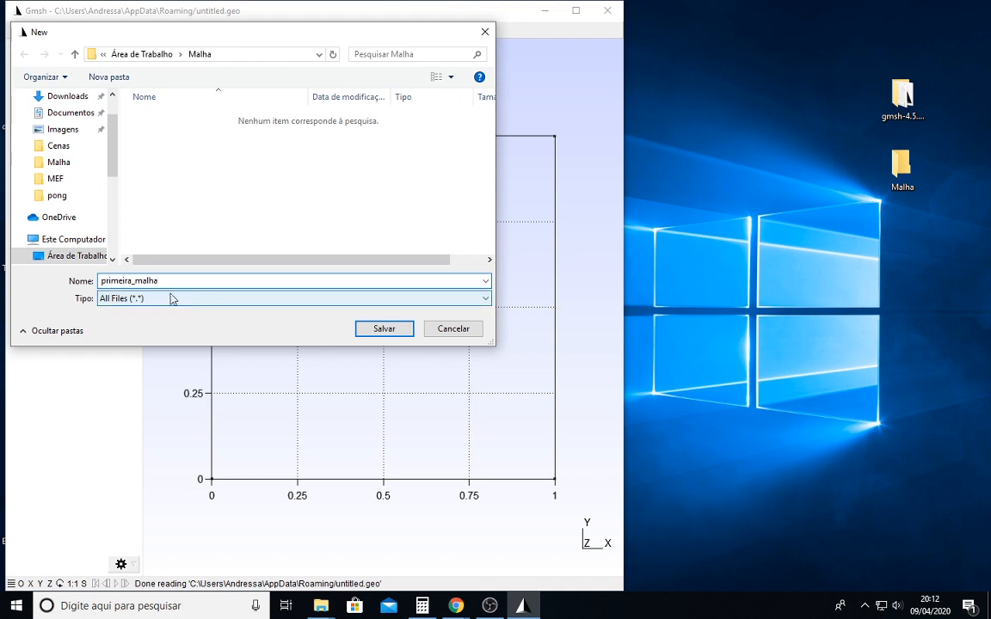
click(375, 330)
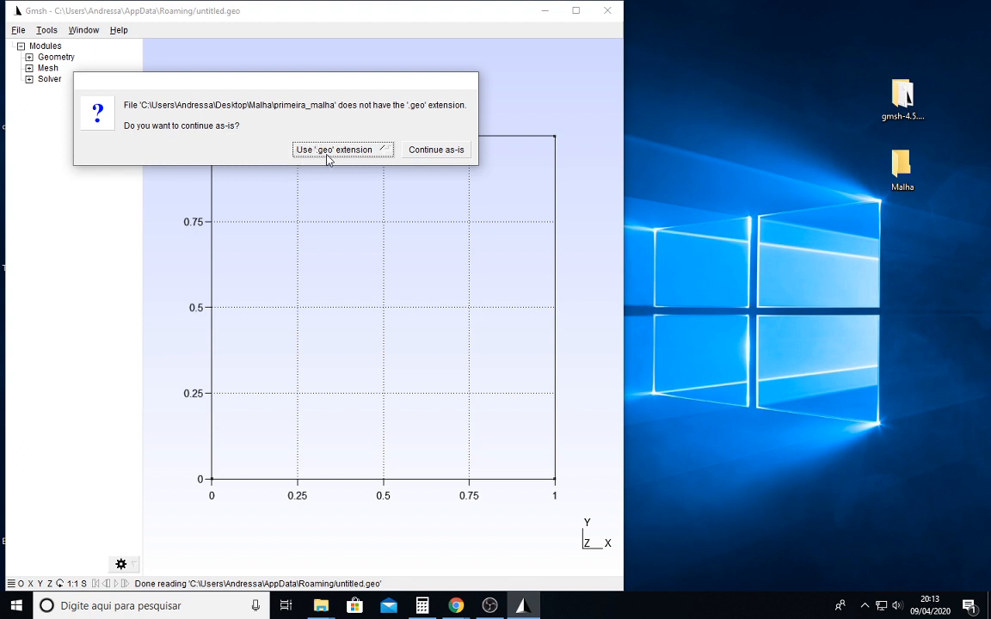
click(332, 153)
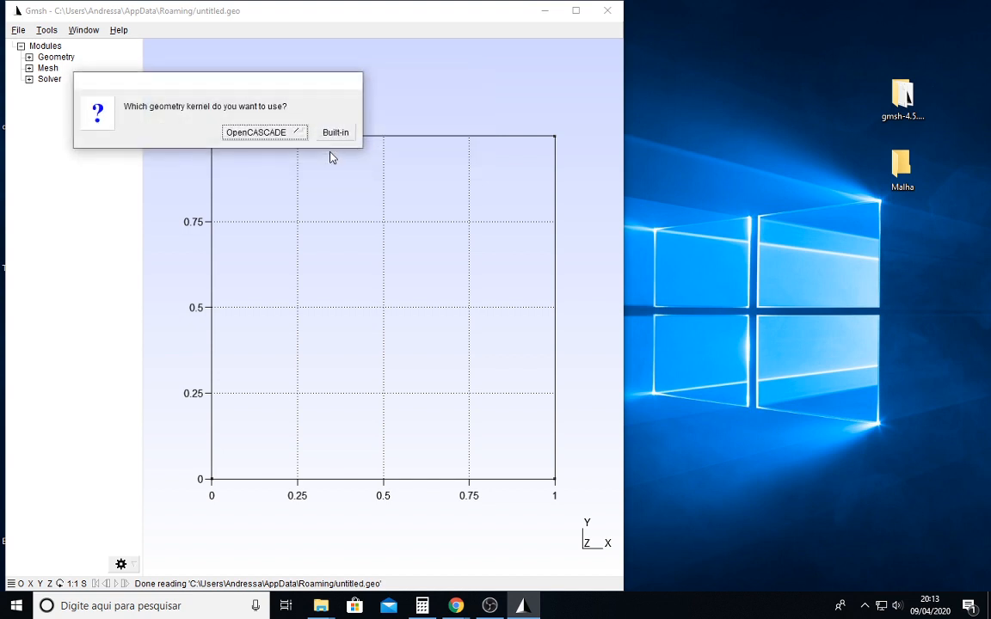
click(254, 131)
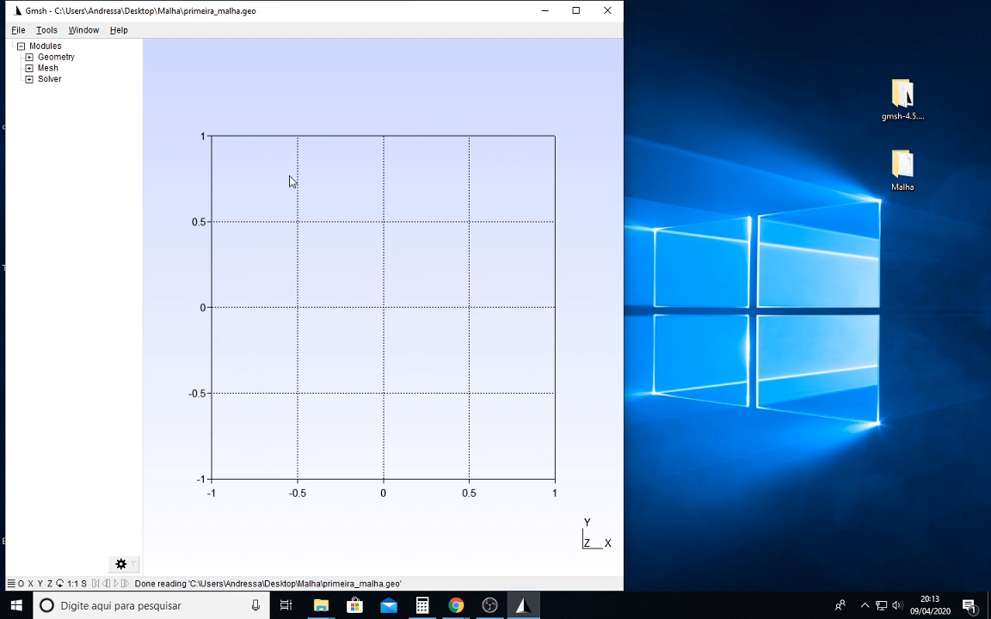
Start adding a point from the elementary geometry entities.
click(29, 57)
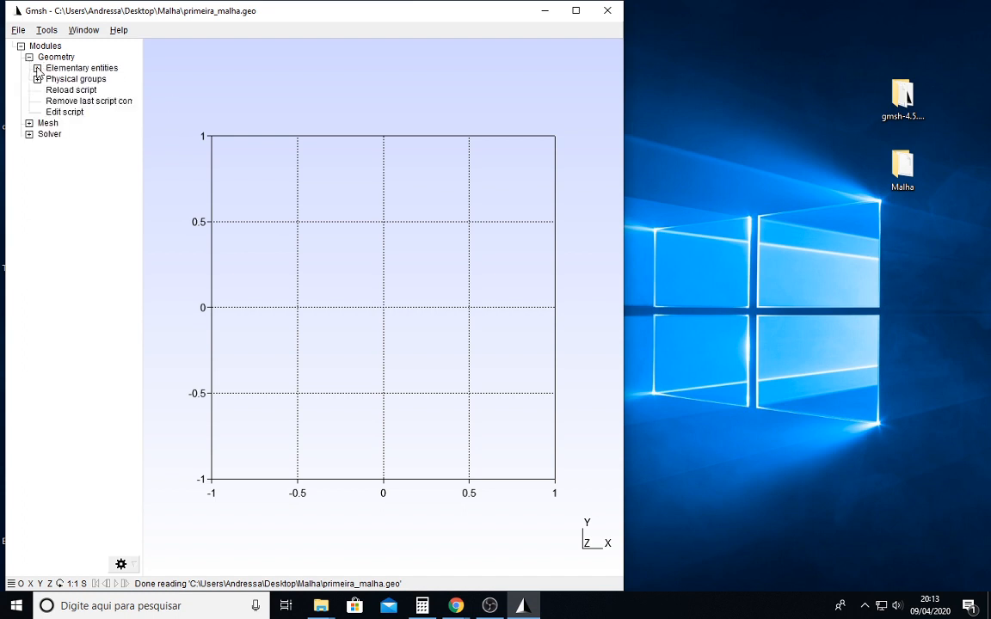
click(37, 69)
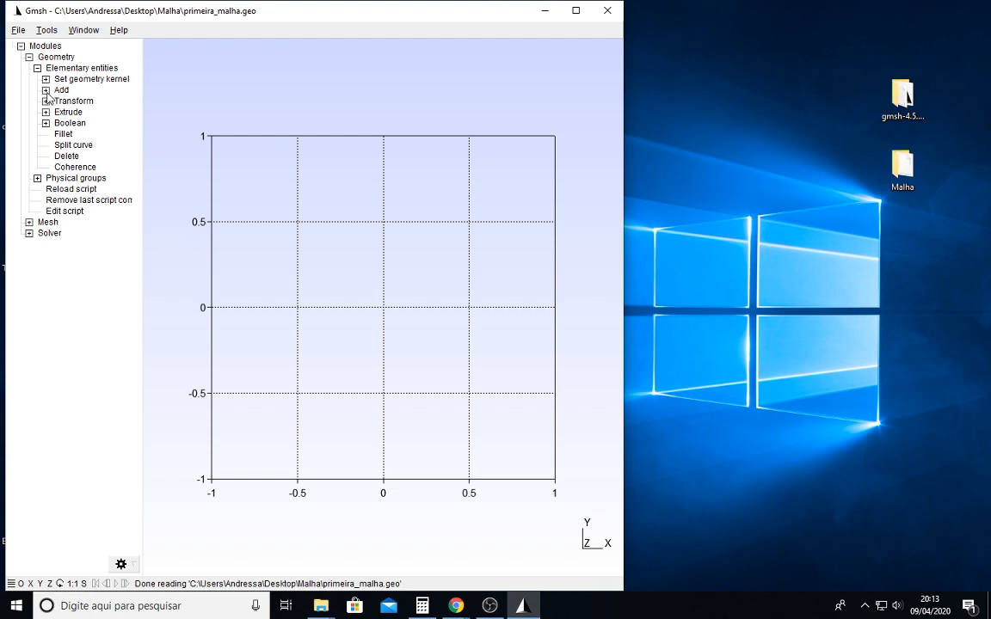
click(46, 91)
click(72, 112)
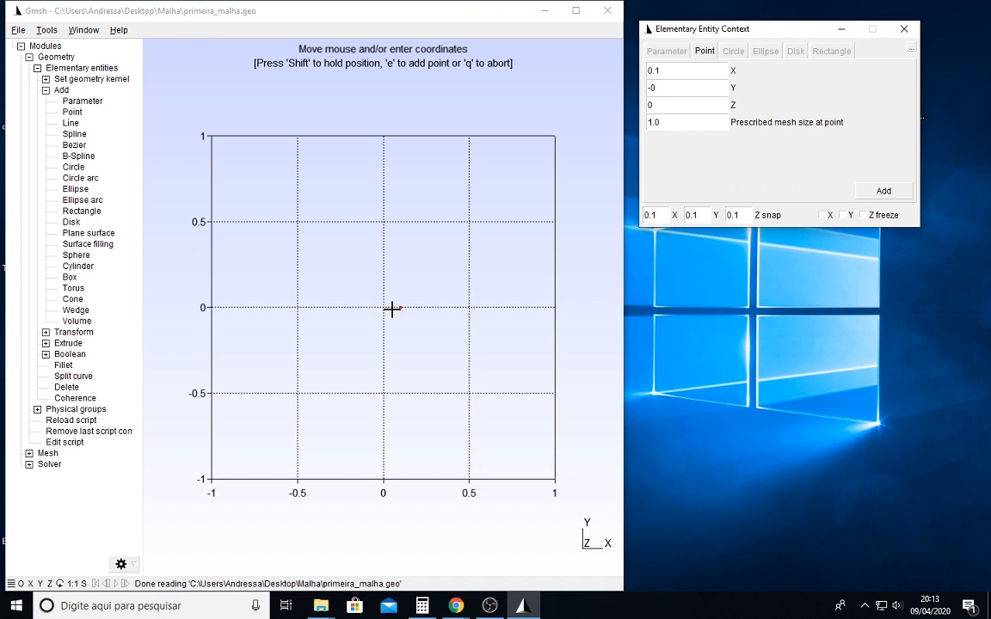
Try to set the new point's X, Y and Z coordinates to 0.
click(680, 76)
double_click(675, 71)
text(0)
click(657, 84)
double_click(658, 86)
text(0)
double_click(657, 106)
text(0)
Arrange the Gmsh window and the point dialog side by side so that the dialog does not cover the drawing area.
click(576, 11)
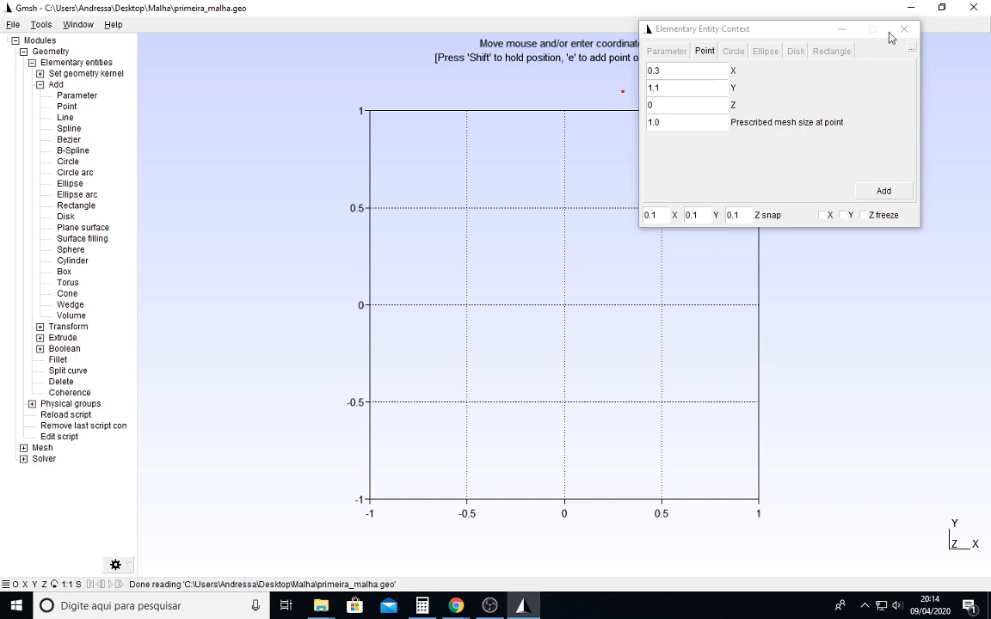
drag(840, 16, 4, 93)
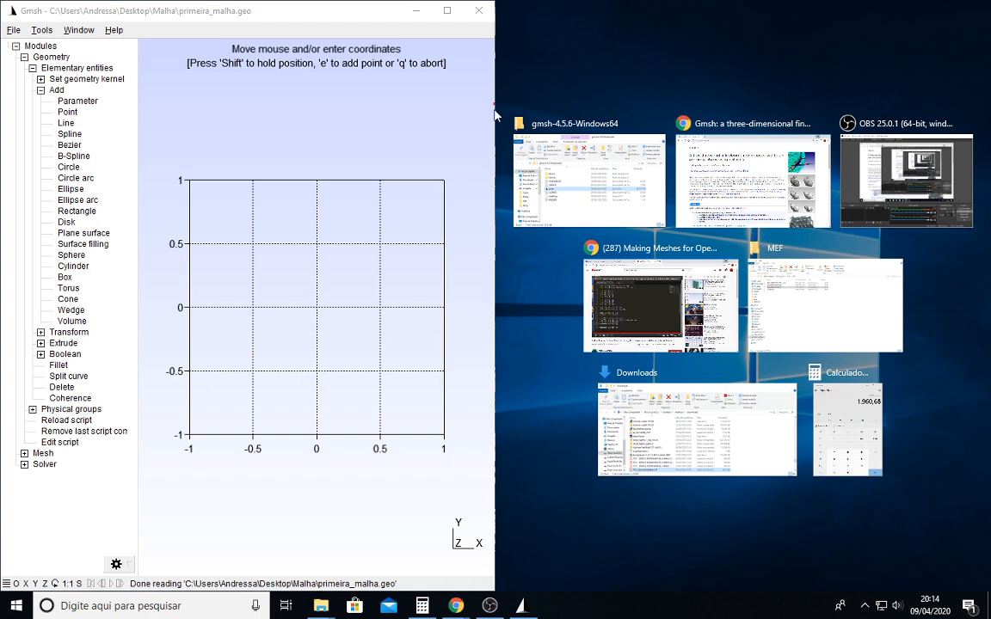
drag(495, 112, 637, 110)
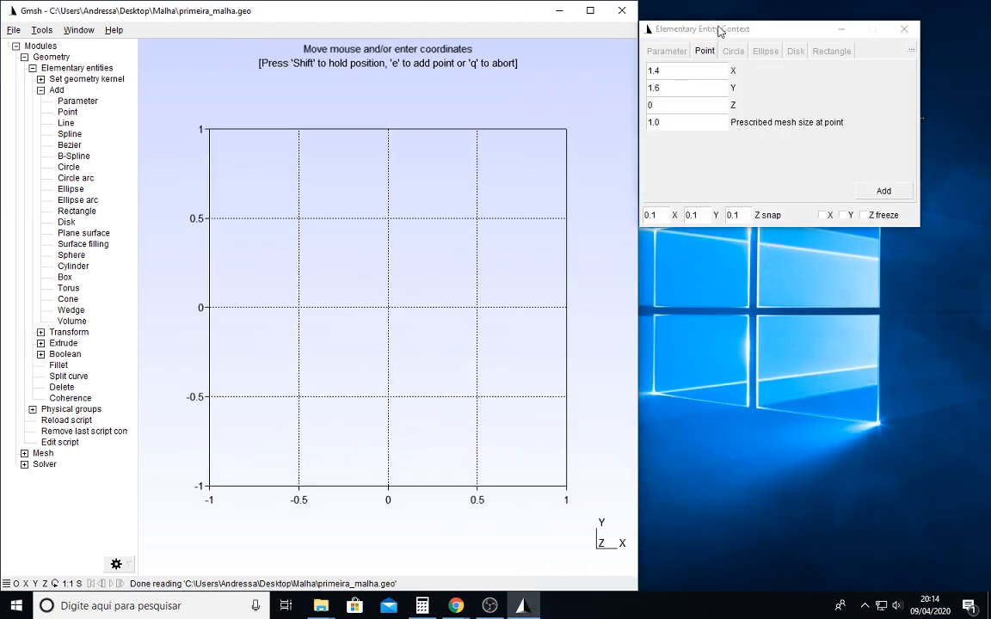
drag(719, 32, 734, 24)
Add a point at the origin with X 0, Y 0, Z 0 and a prescribed mesh size of 1.0.
click(686, 68)
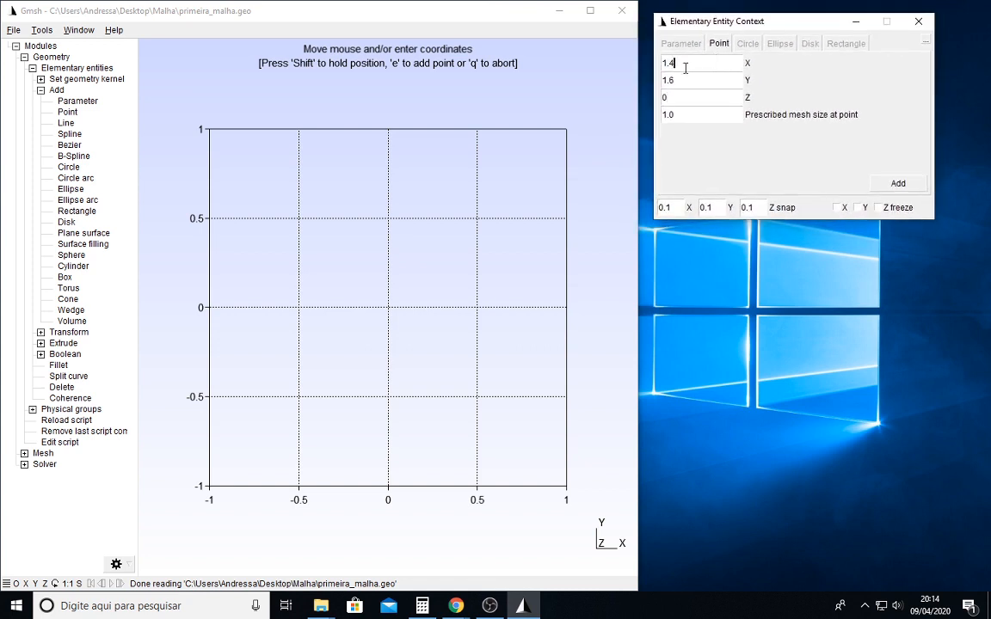
drag(685, 68, 662, 78)
text(0)
text(0)
drag(693, 66, 657, 81)
text(00)
click(899, 184)
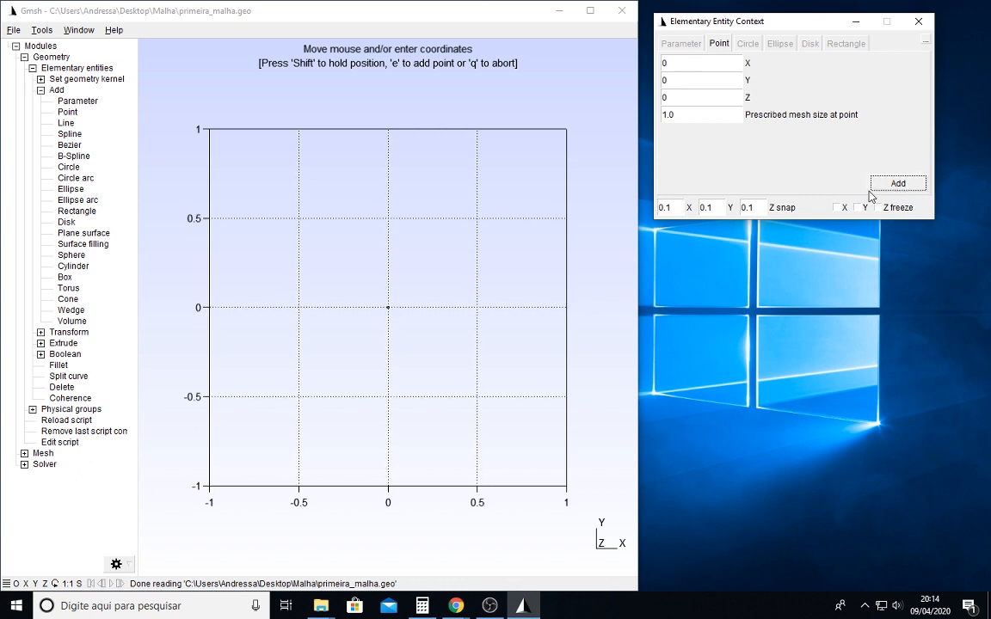
Add two more points, one at X 1, Y 0, Z 0 and one at X 1, Y 1, Z 0.
double_click(688, 71)
text(1)
click(908, 184)
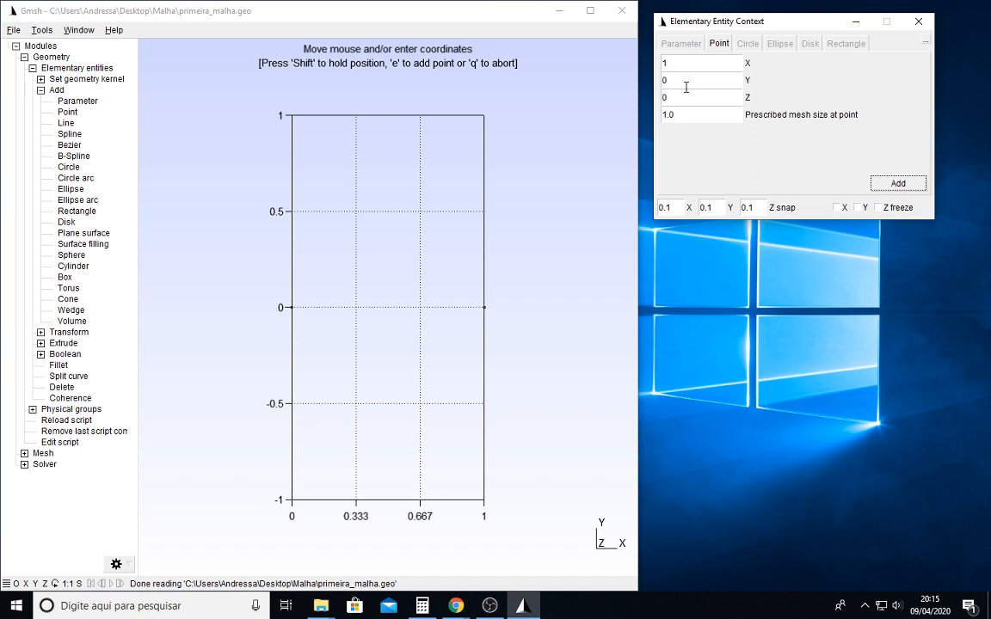
click(672, 64)
double_click(677, 80)
text(1)
click(898, 183)
Add the square's fourth corner point at X 0, Y 1, Z 0 and end point creation.
click(682, 65)
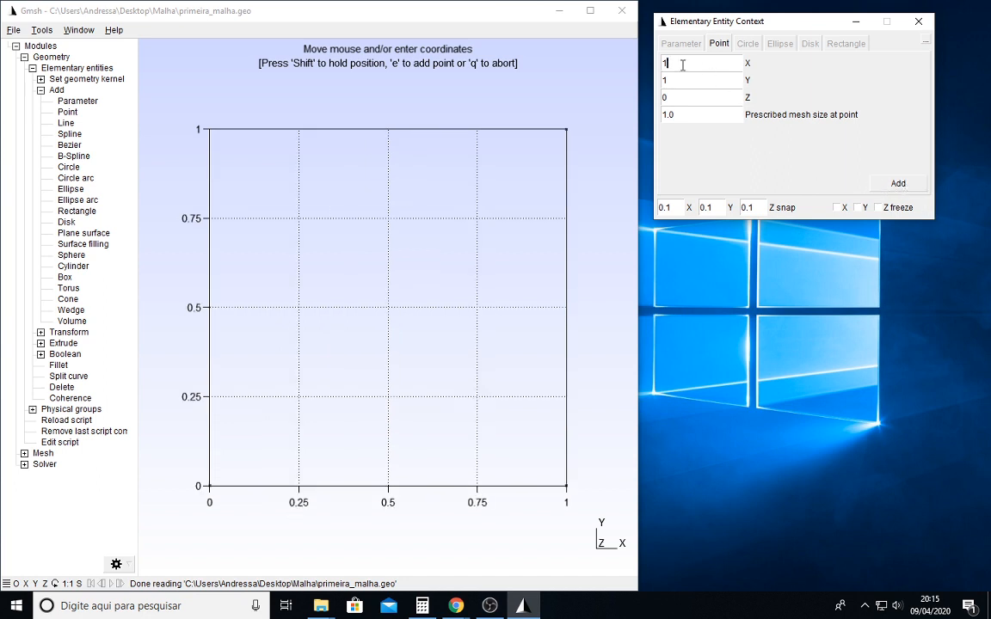
drag(683, 64, 663, 65)
text(0.8)
key(q)
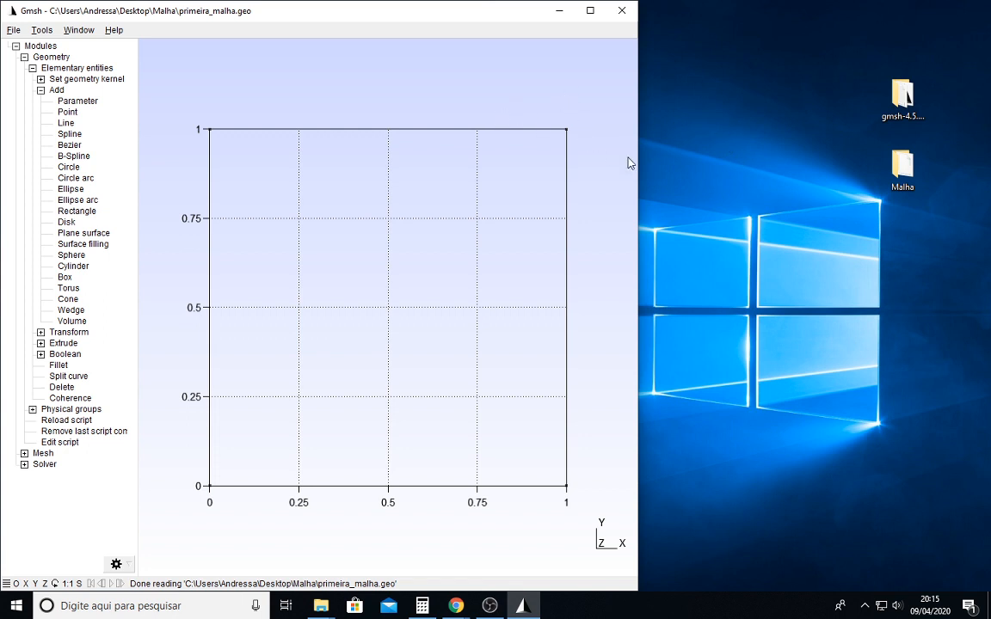
Open primeira_malha.geo from the desktop's Malha folder in Notepad (Bloco de notas) and place it beside the Gmsh window.
click(903, 171)
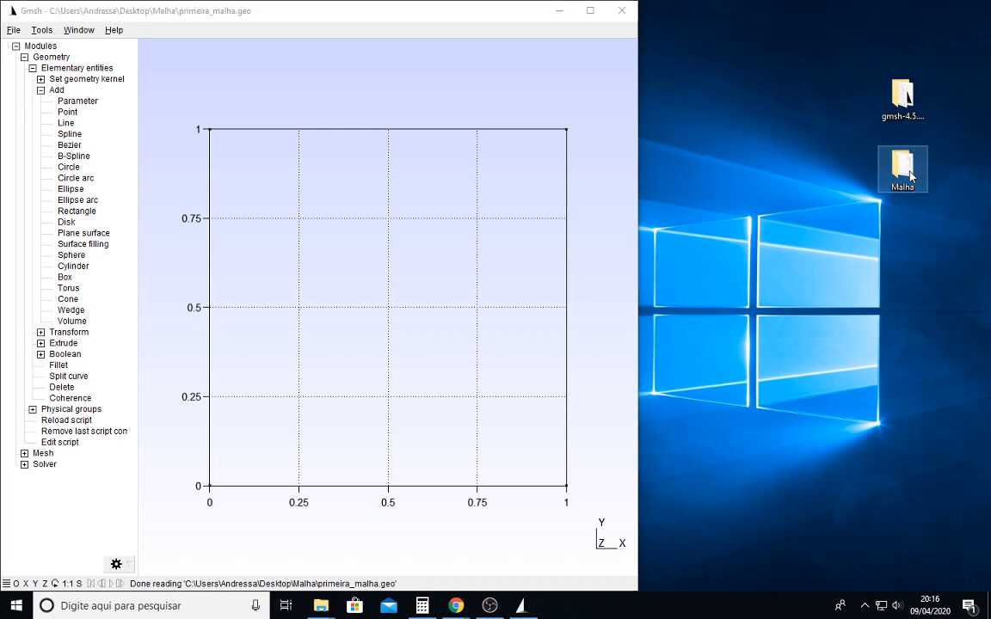
double_click(910, 174)
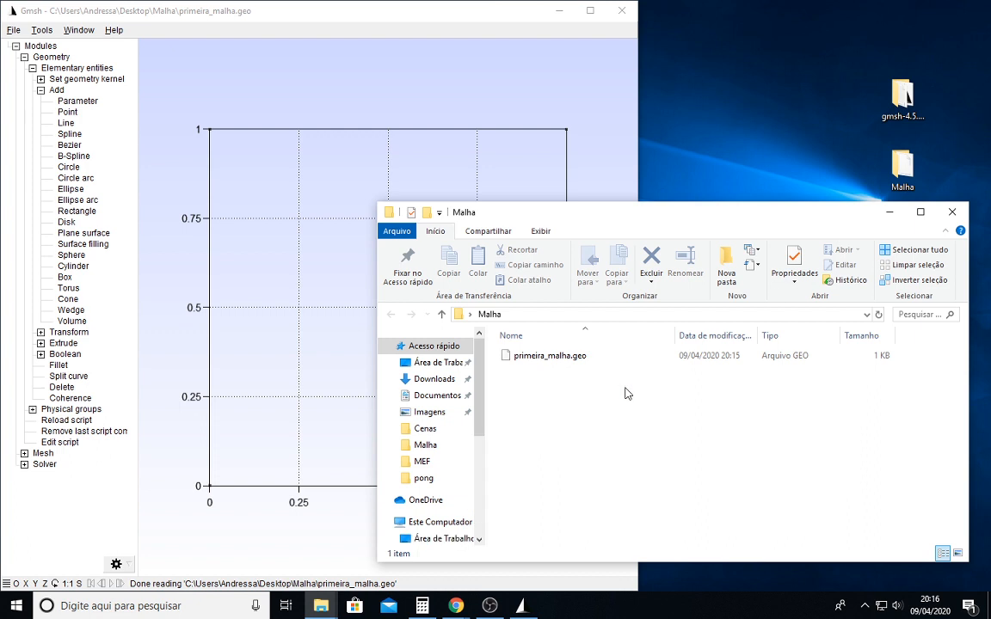
click(519, 364)
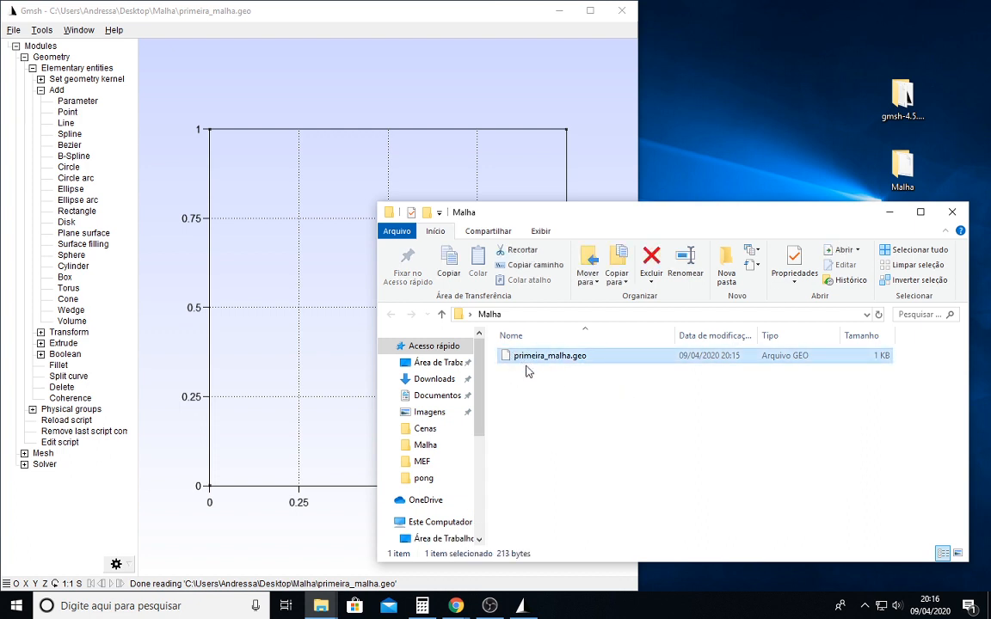
right_click(530, 356)
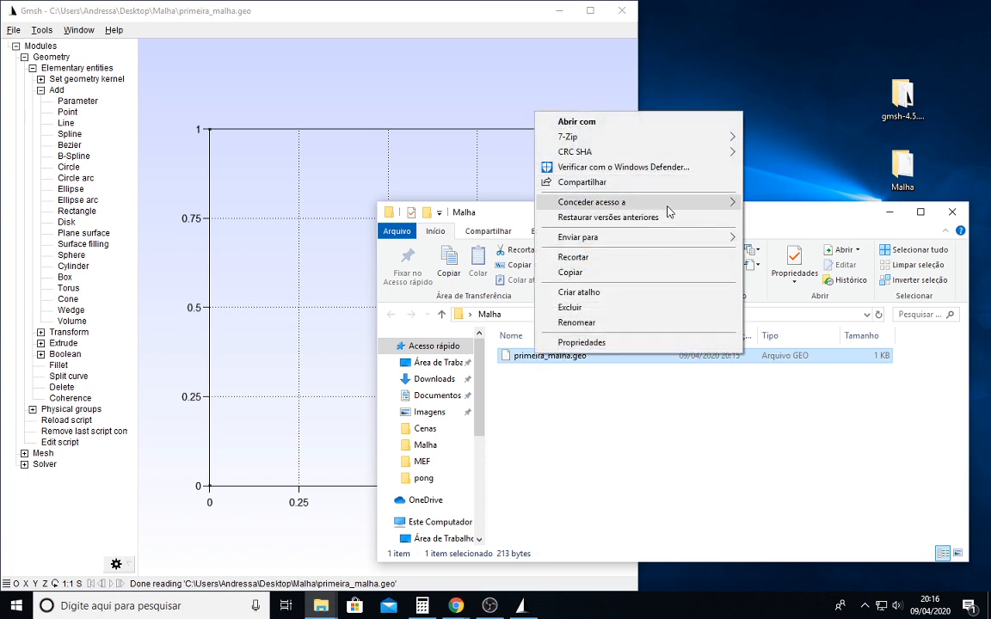
click(656, 123)
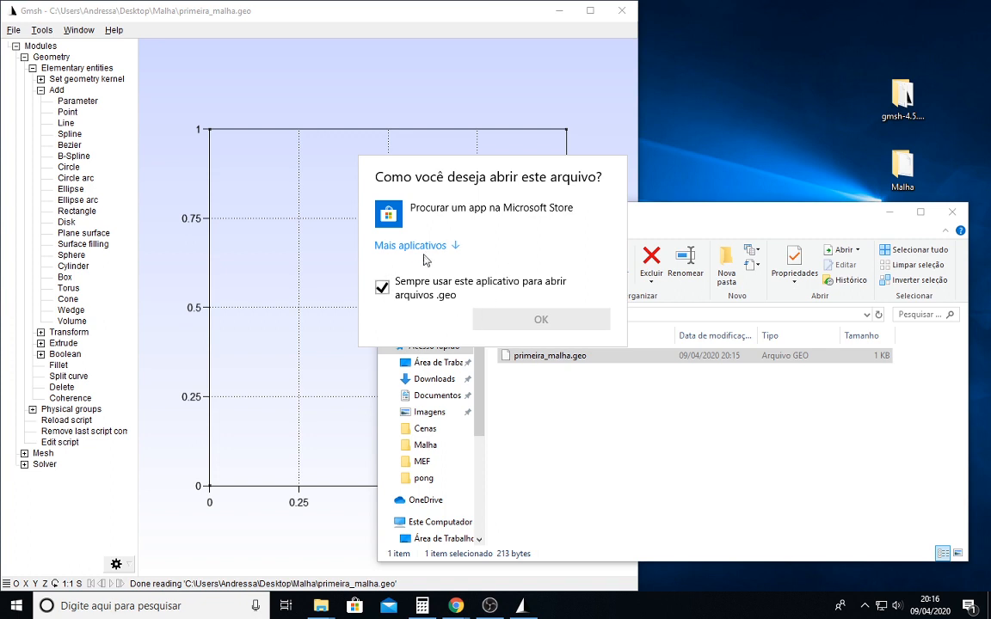
click(448, 246)
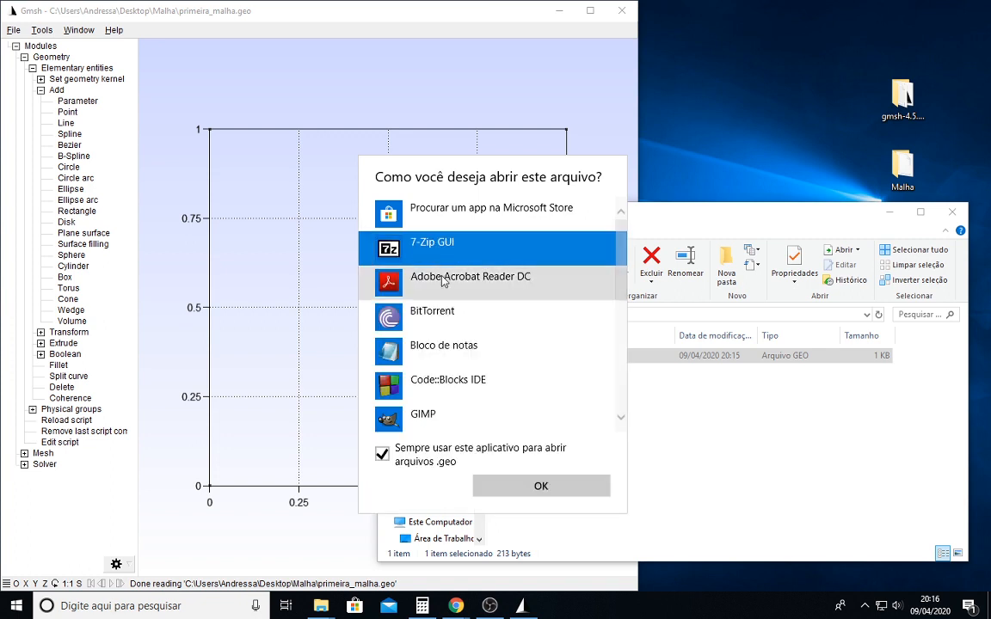
double_click(450, 356)
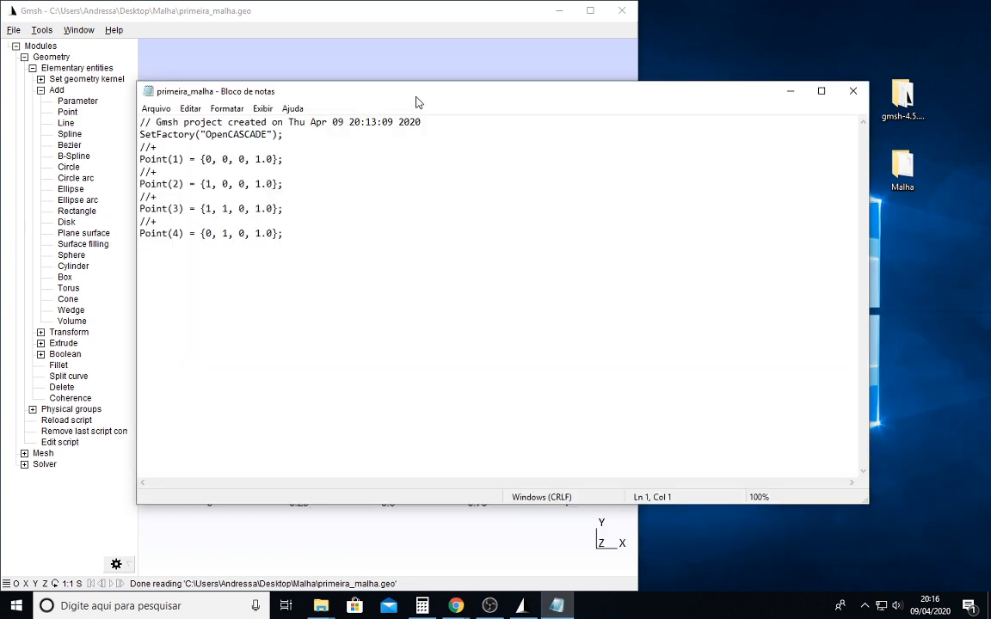
drag(415, 101, 990, 181)
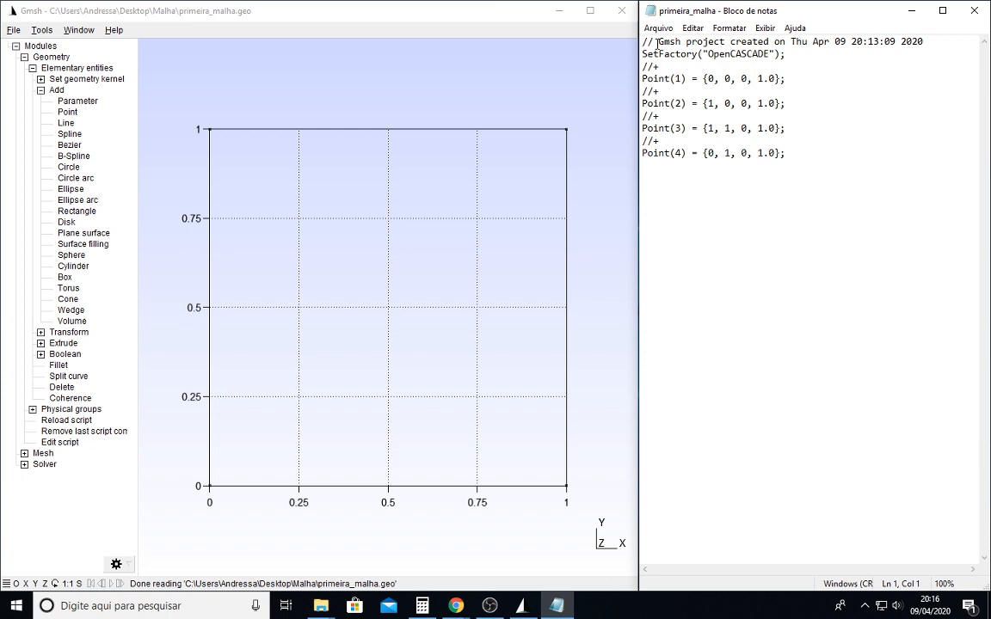
Delete the project creation comment and the //+ marker above Point(1) from the script, leaving blank lines.
drag(659, 41, 753, 42)
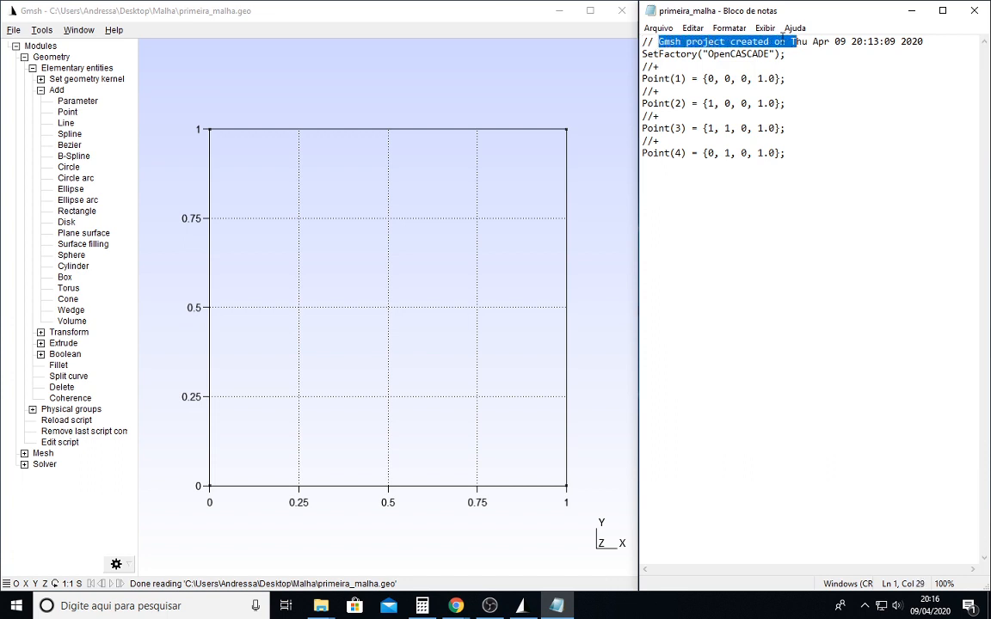
click(780, 41)
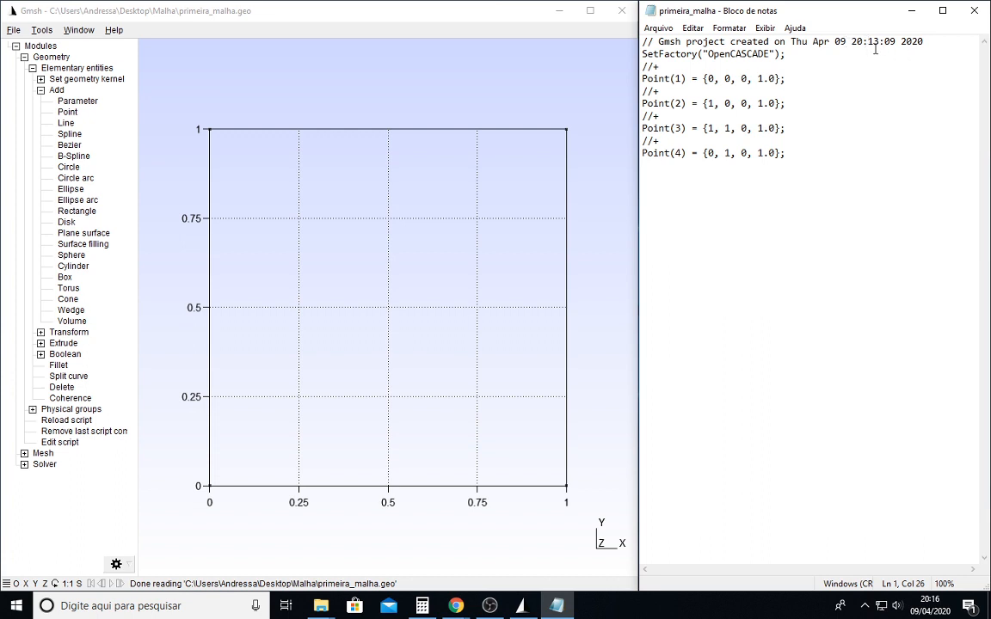
click(704, 55)
drag(641, 67, 689, 71)
key(BackSpace)
drag(925, 42, 641, 47)
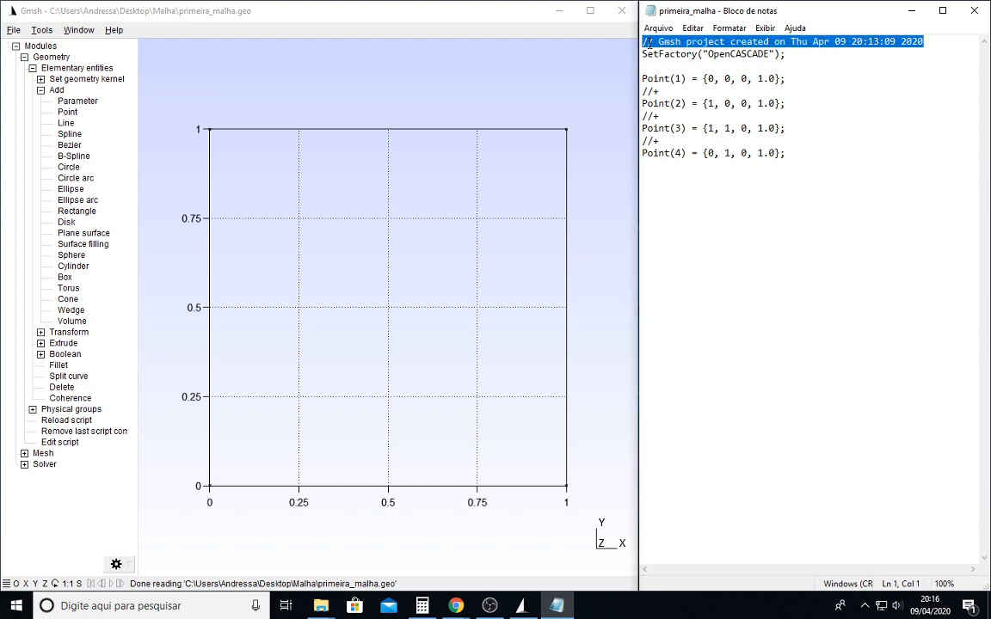
key(BackSpace)
Remove the //+ lines between the four Point definitions so that they follow one another directly.
click(764, 94)
key(BackSpace)
key(BackSpace)
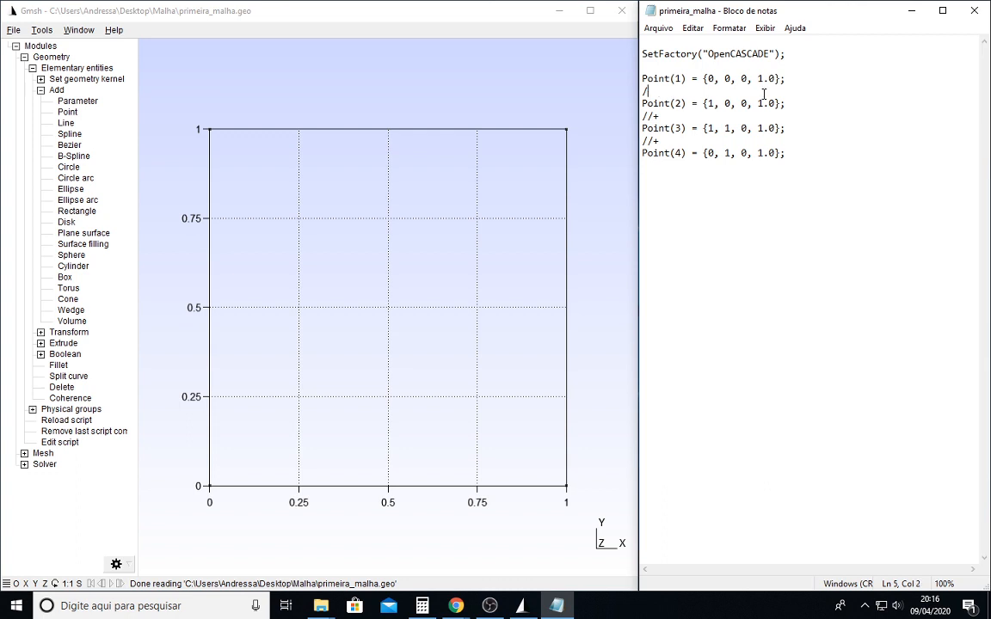
key(BackSpace)
key(Delete)
key(End)
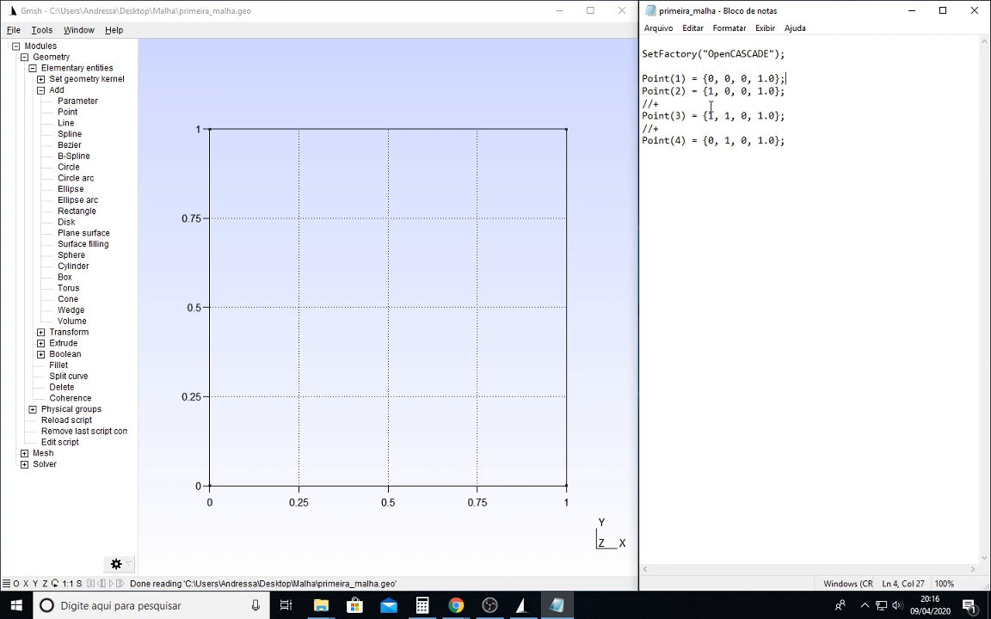
key(Down)
key(BackSpace)
key(BackSpace)
key(BackSpace)
key(BackSpace)
key(Down)
key(Down)
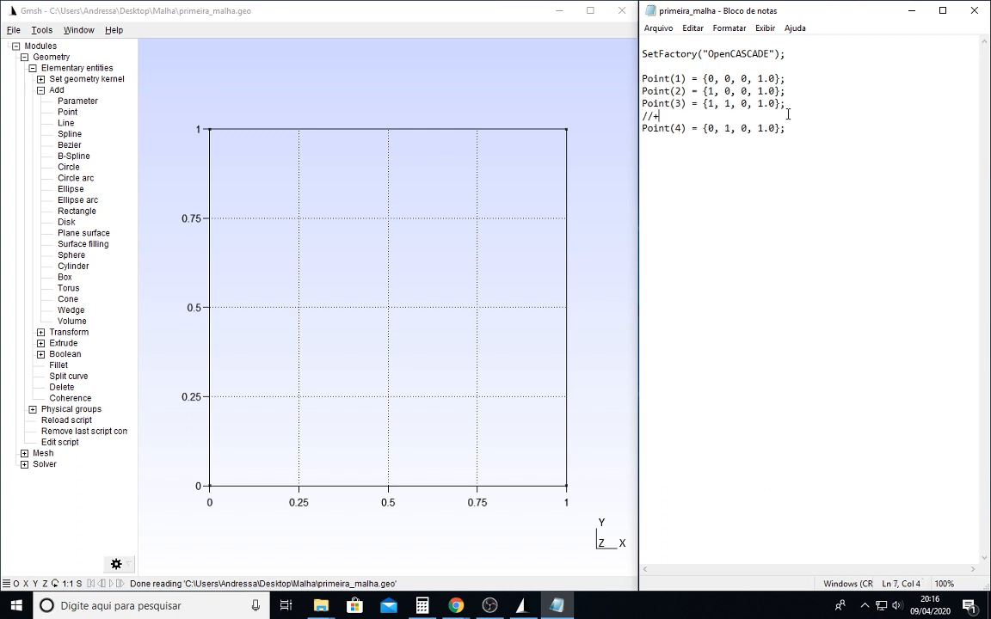
key(BackSpace)
key(BackSpace)
key(BackSpace)
key(BackSpace)
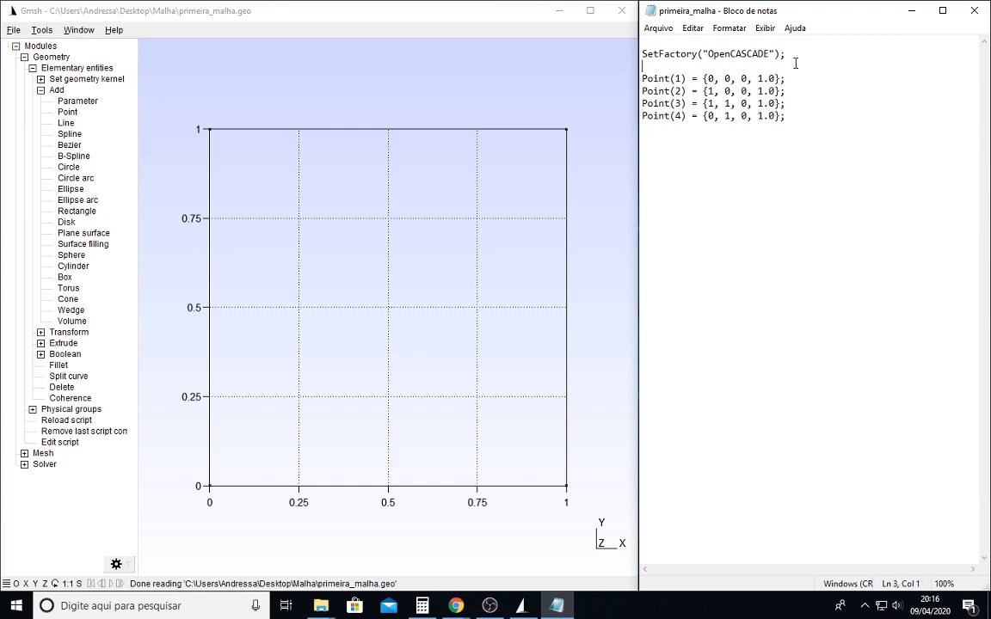
Insert the comment //Coordenadas dos pontos directly above Point(1), keeping a blank line below the SetFactory statement.
click(787, 66)
key(Return)
text(/)
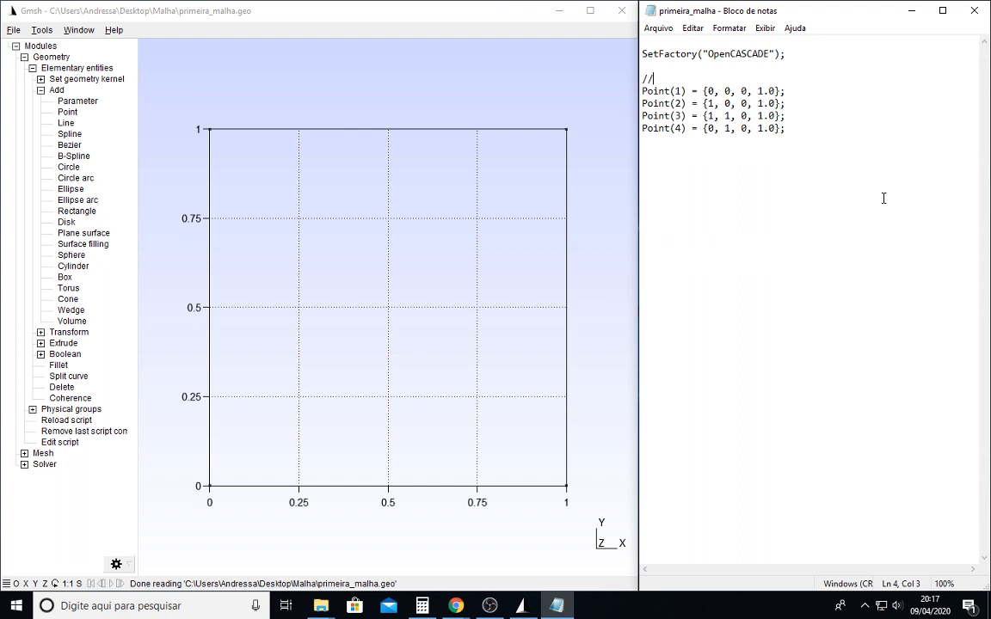
text(/Coordenadas dos pontos)
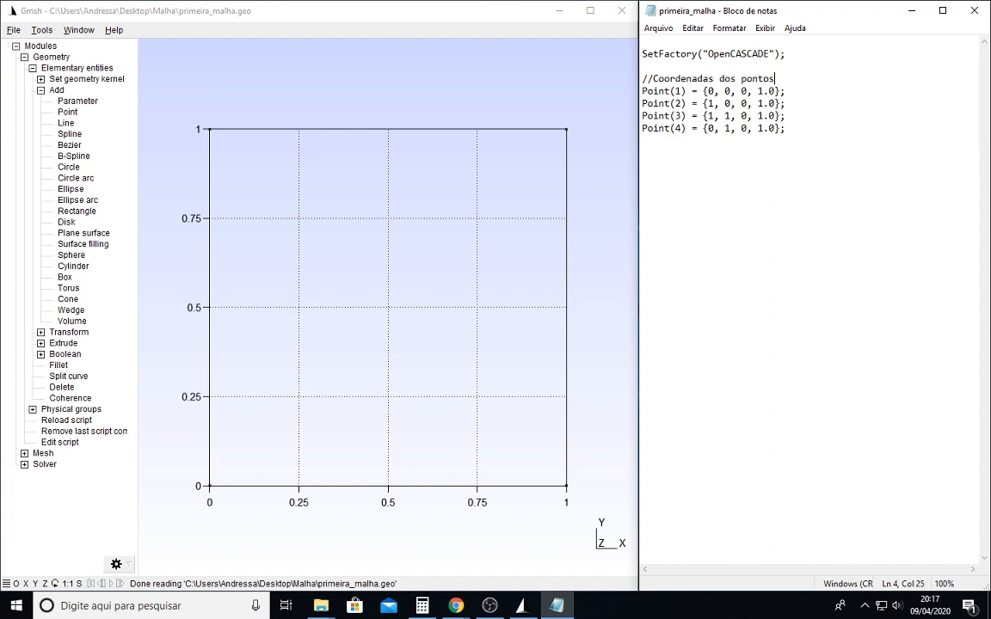
Define Point(5) = {2, 0, 0, 1.0}; below the four existing points, separated by a blank line.
click(809, 151)
key(Return)
text(Point(5) = {)
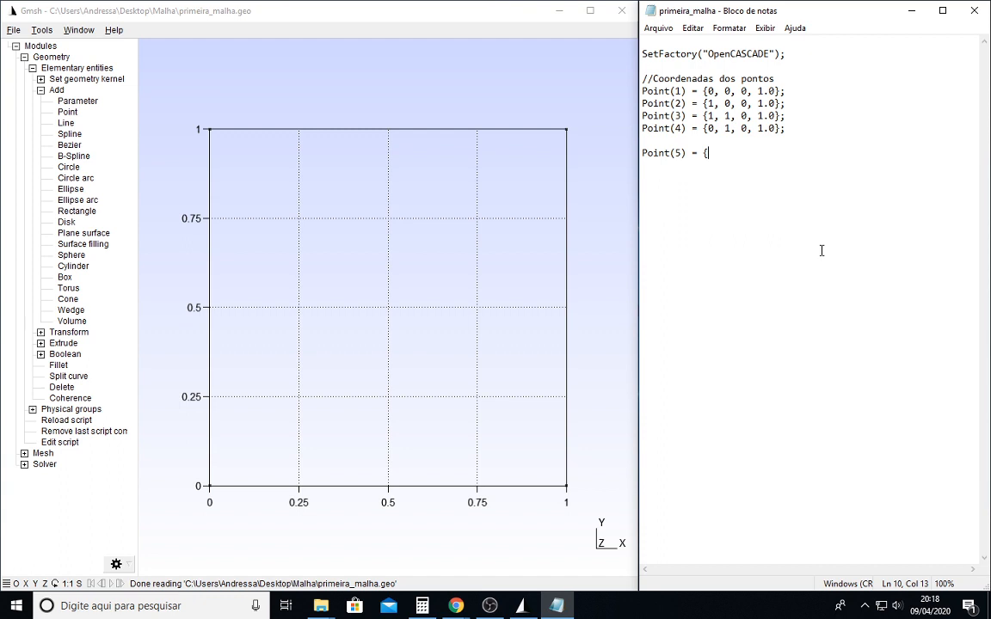
text(2, 0, 0, 1.0};)
key(Return)
Define Point(6) = {2, 1, 0, 1.0}; under Point(5), saving the script before adding its closing semicolon.
text(point)
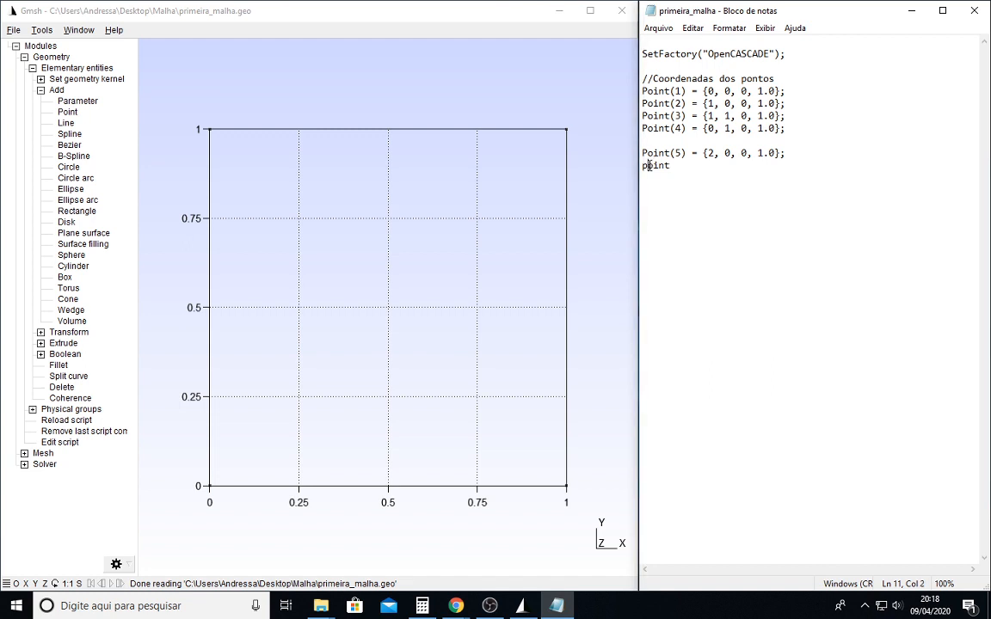
key(shift+Left)
text(Point(6) = {2, 1, 0, 1.0)
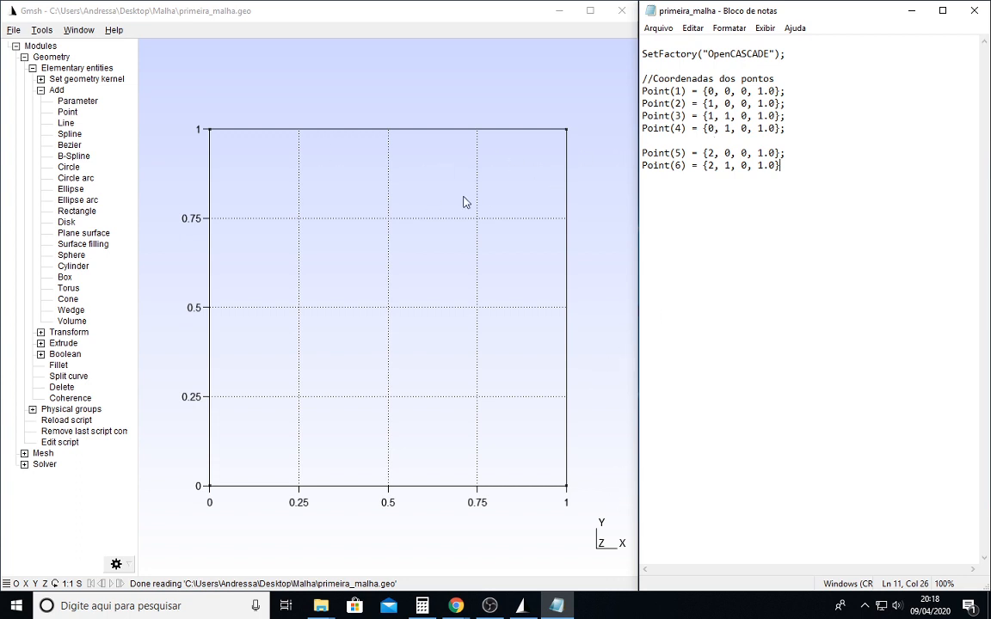
click(670, 30)
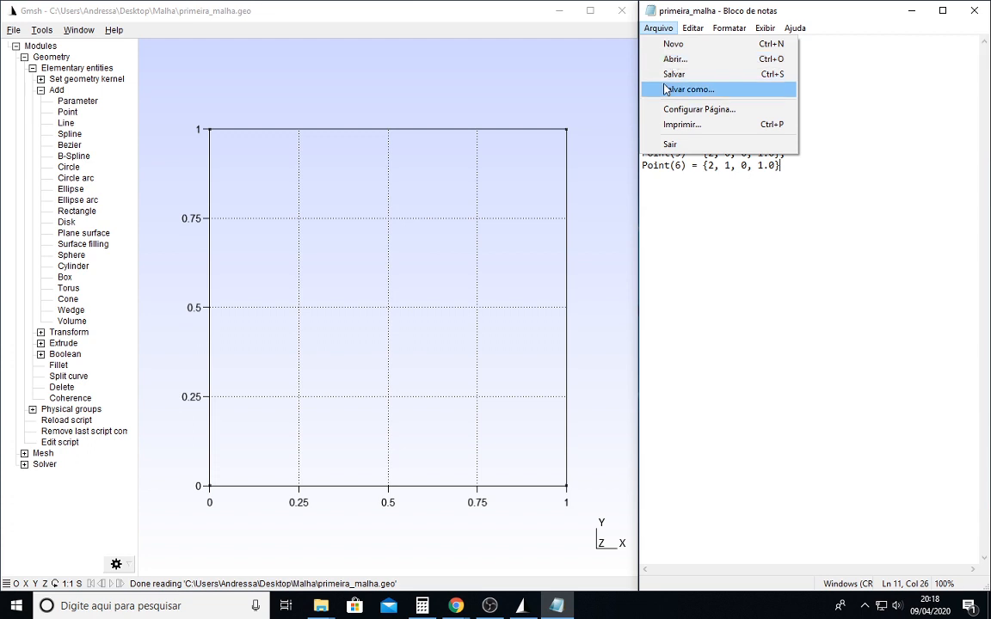
click(678, 74)
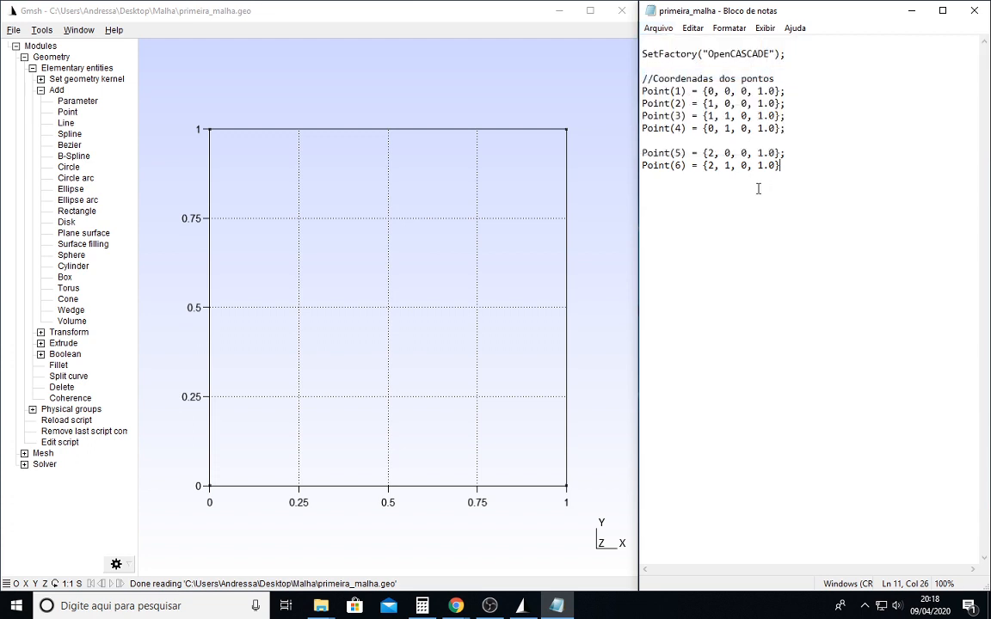
text(;)
Reload the script in Gmsh and inspect the error messages in the message log, then collapse the log.
click(79, 421)
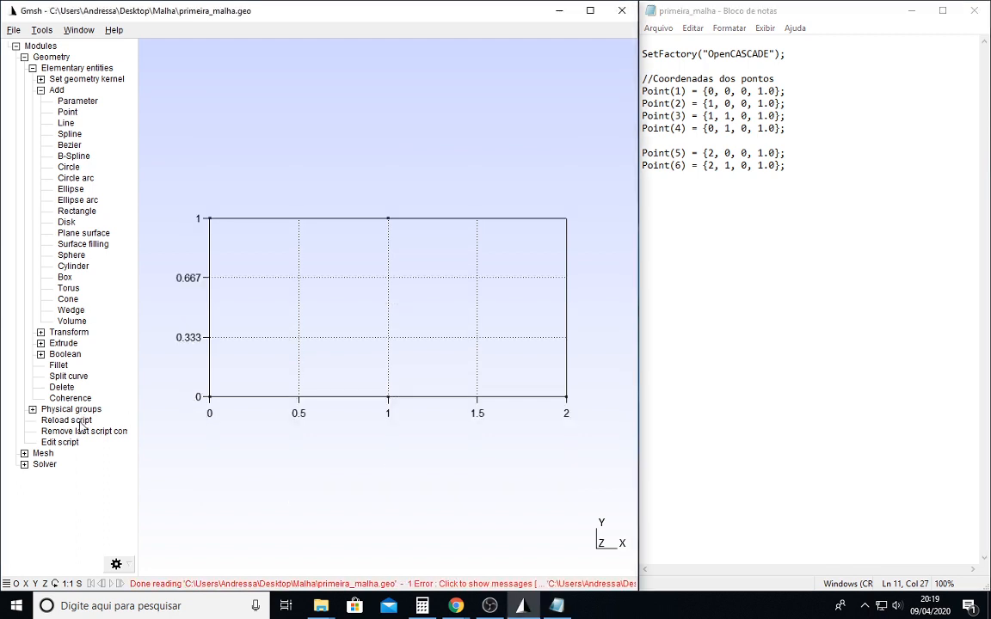
click(78, 421)
click(336, 585)
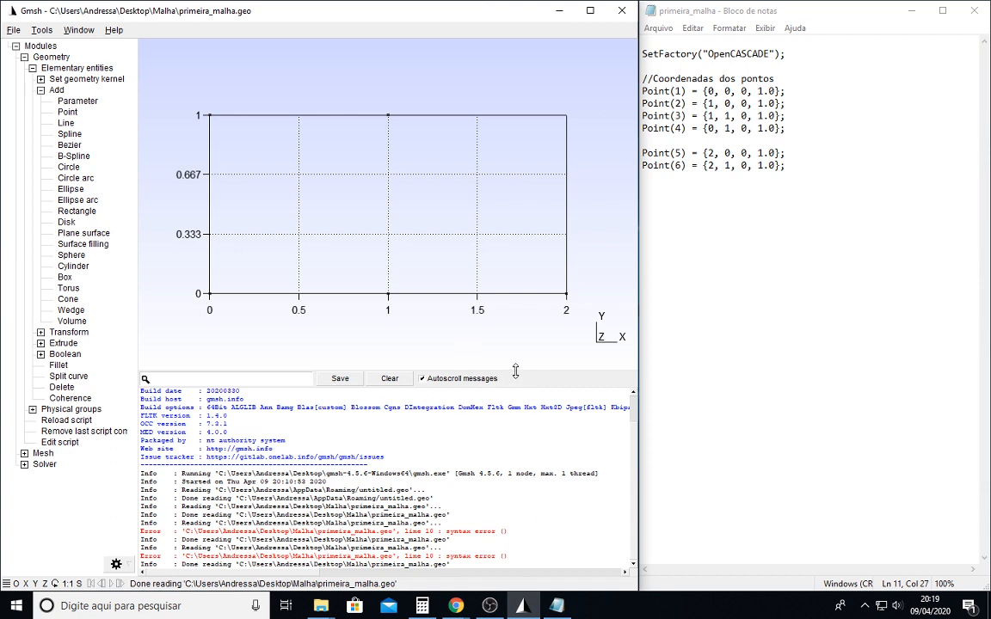
drag(515, 371, 496, 559)
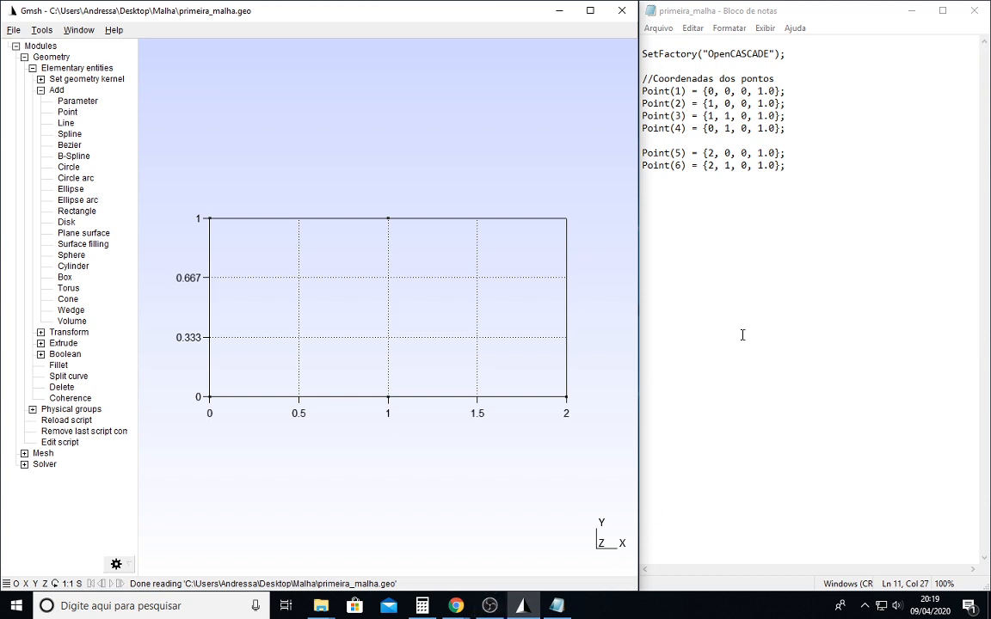
Save the corrected primeira_malha.geo script in Notepad and reload it in Gmsh.
click(748, 221)
key(Left)
key(Left)
key(Left)
key(Left)
key(Left)
key(Left)
key(Left)
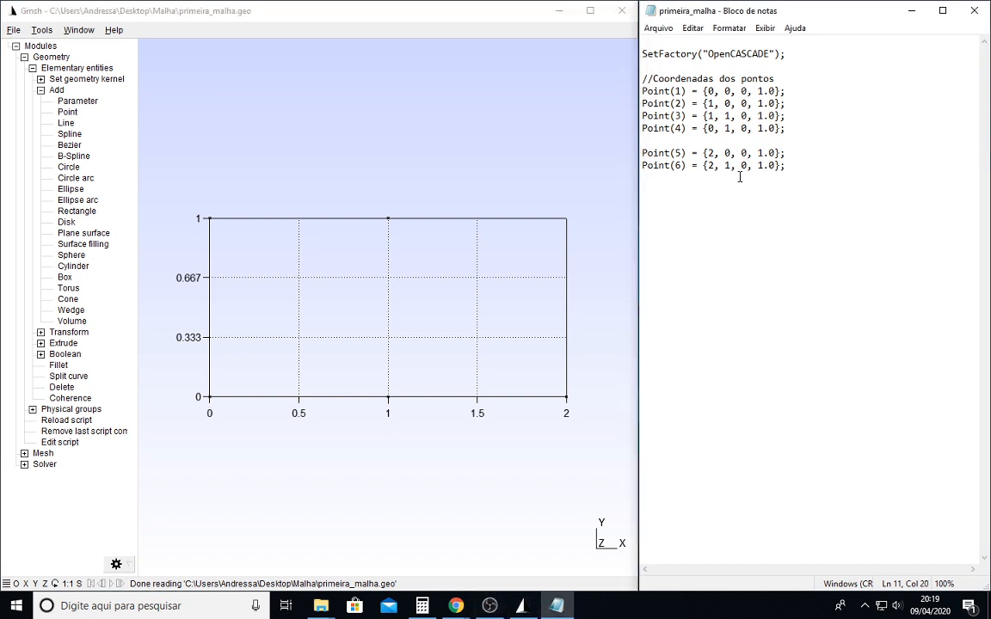
click(667, 33)
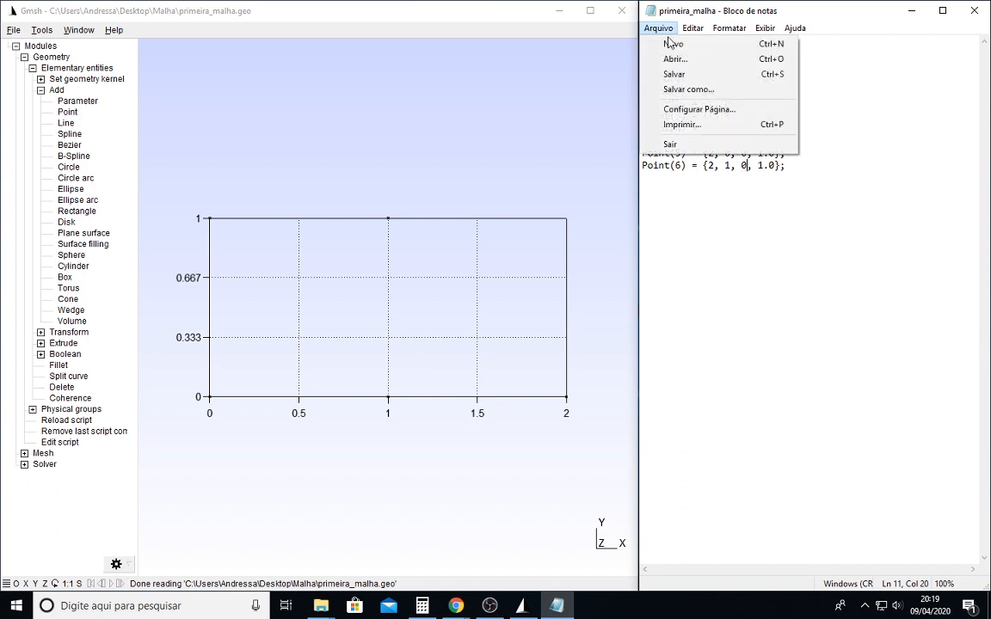
click(694, 75)
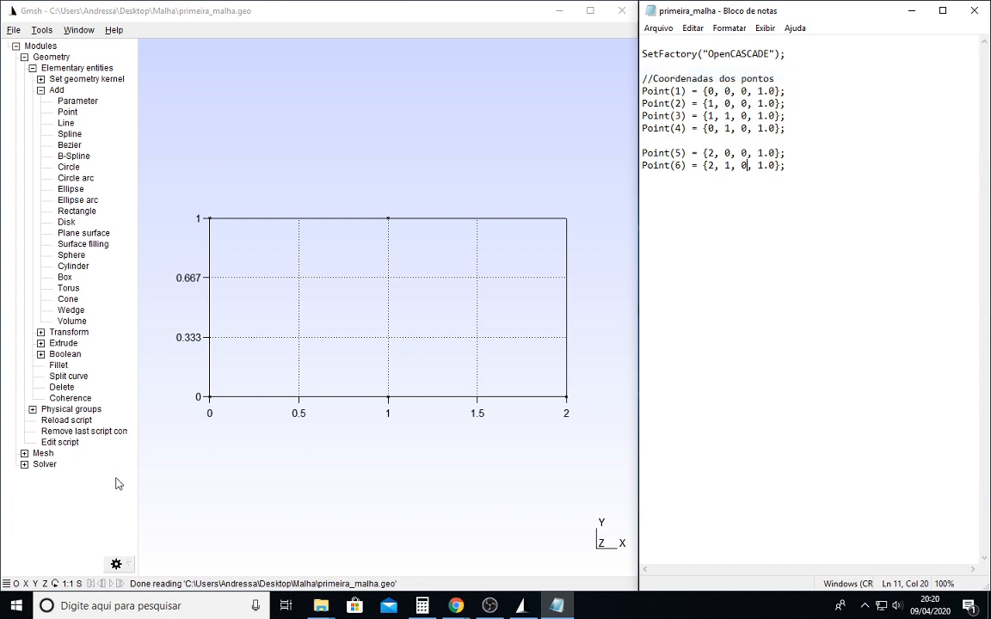
click(67, 420)
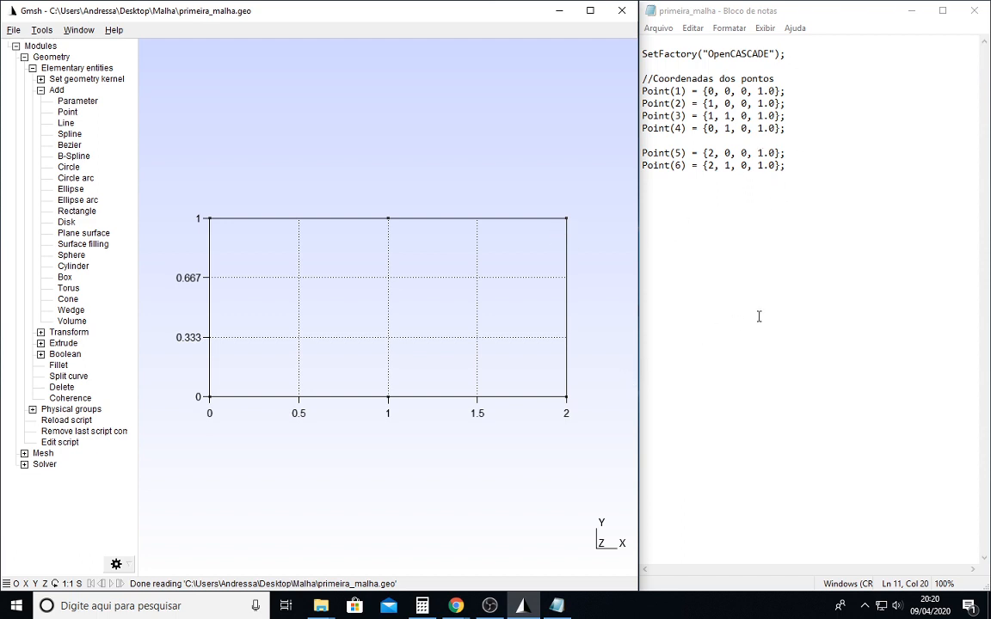
Add lines in Gmsh from Point 1 to Point 2 and from Point 2 to Point 3.
click(720, 176)
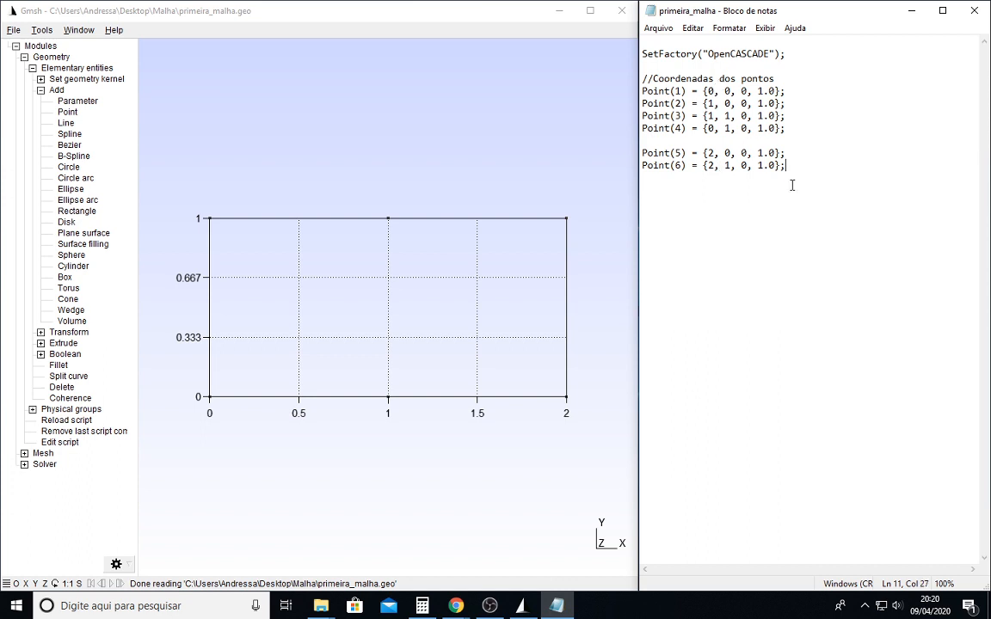
key(Return)
click(66, 121)
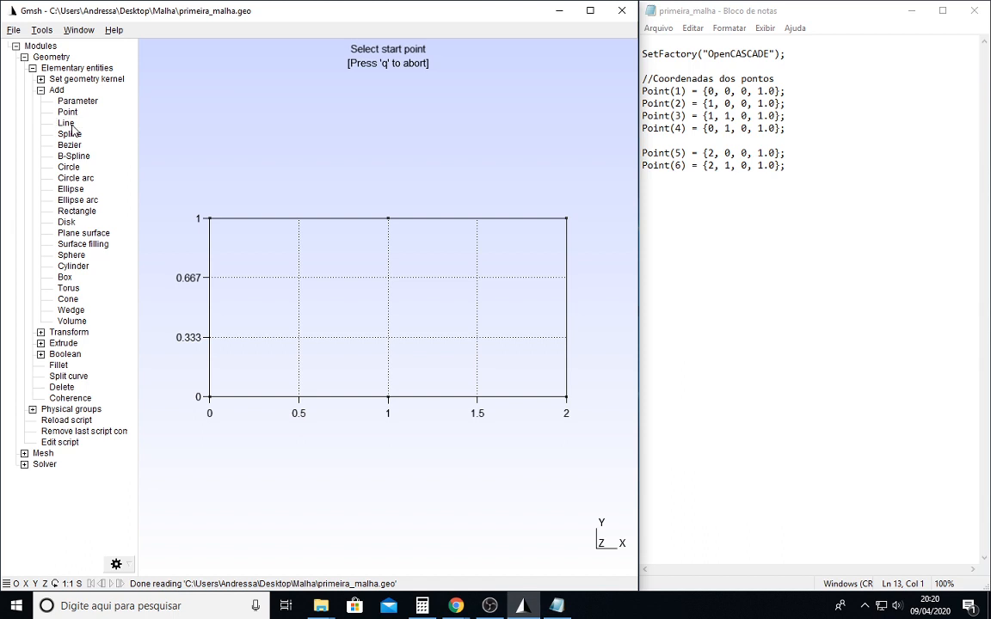
click(209, 397)
click(387, 397)
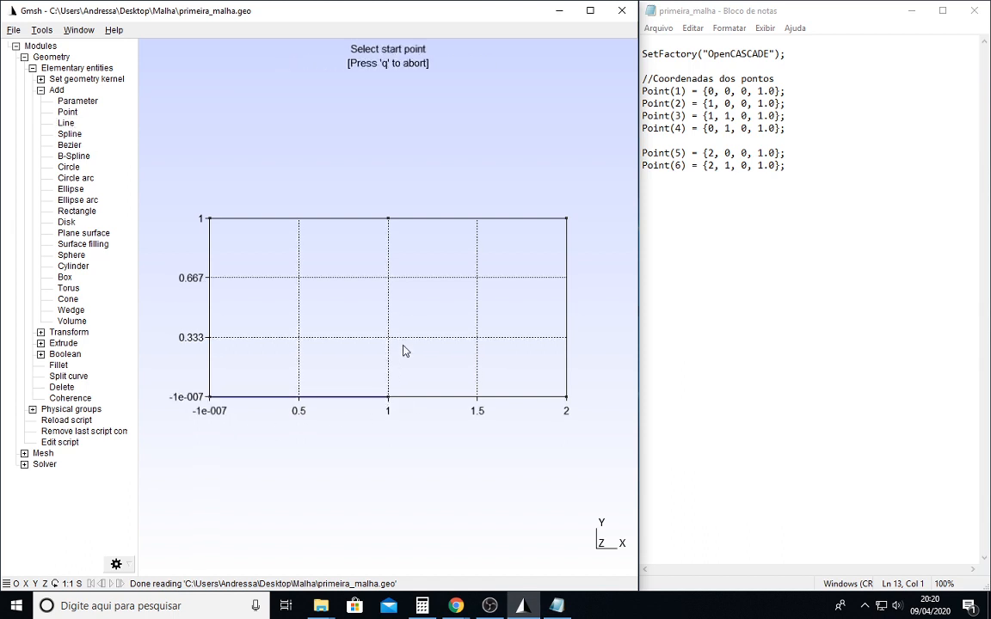
click(388, 397)
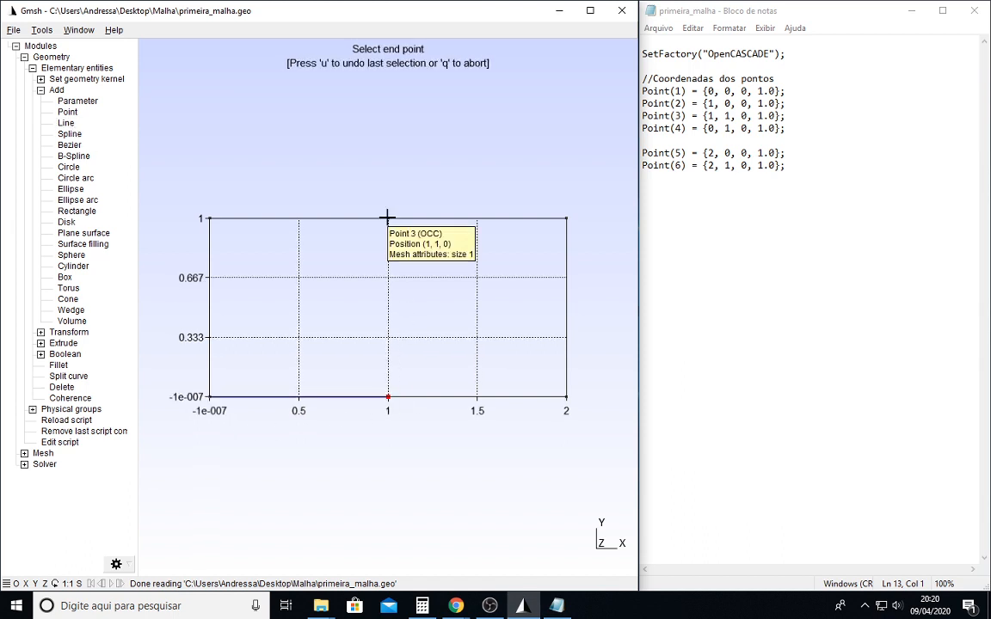
click(388, 218)
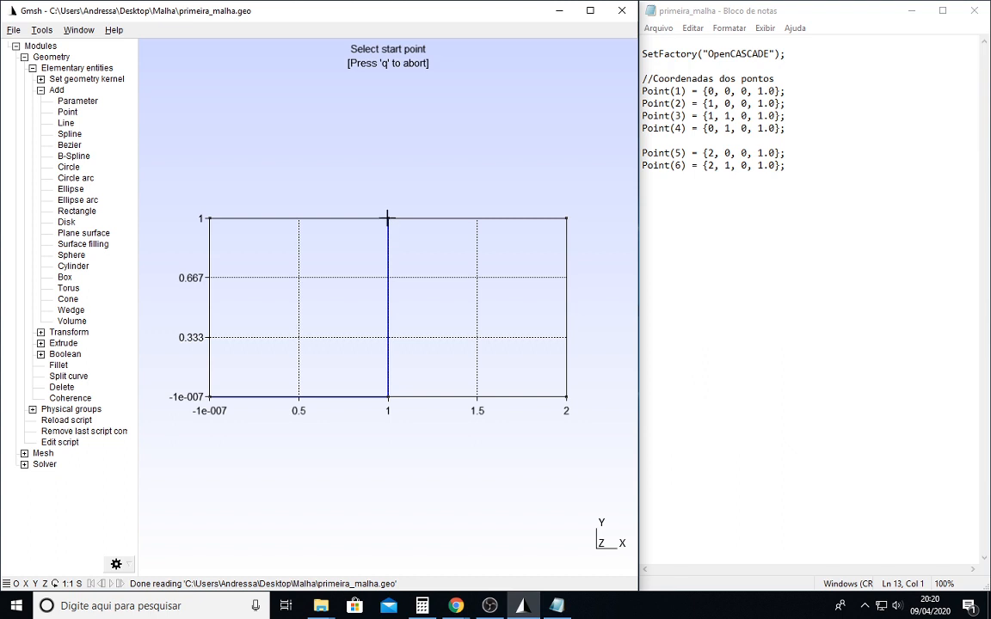
Close the unit square with lines from Point 3 to Point 4 and from Point 4 to Point 1.
click(388, 219)
click(209, 219)
click(210, 220)
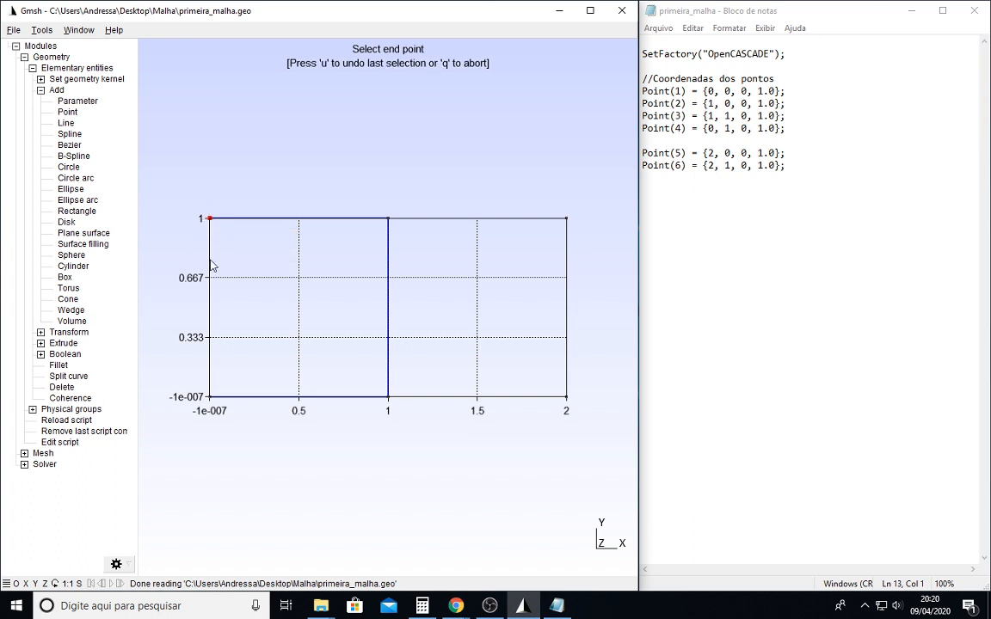
click(209, 397)
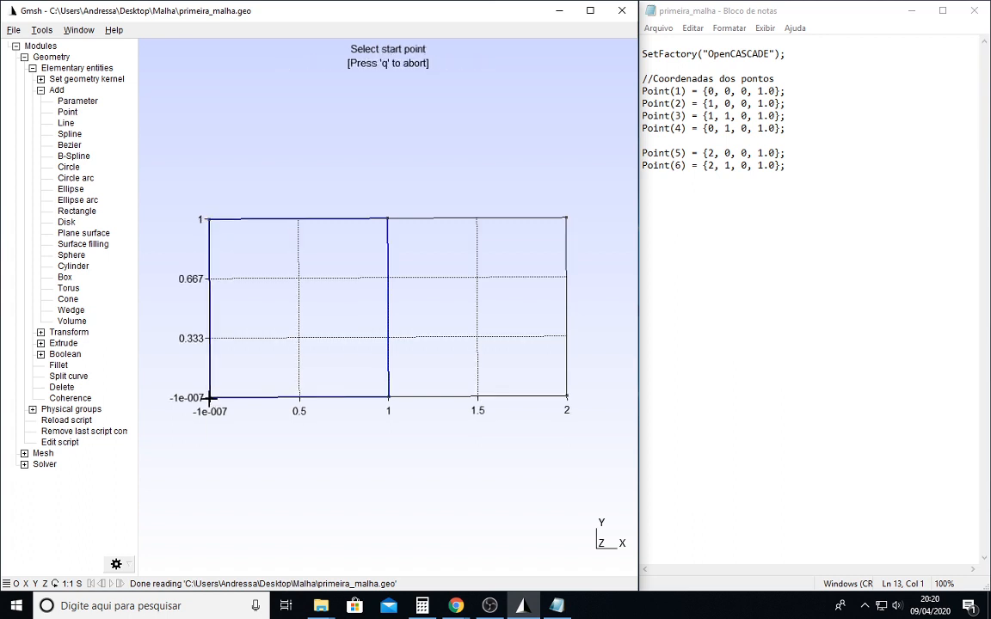
mouse_move(272, 462)
mouse_down()
mouse_move(342, 476)
mouse_move(358, 497)
mouse_move(325, 471)
mouse_up()
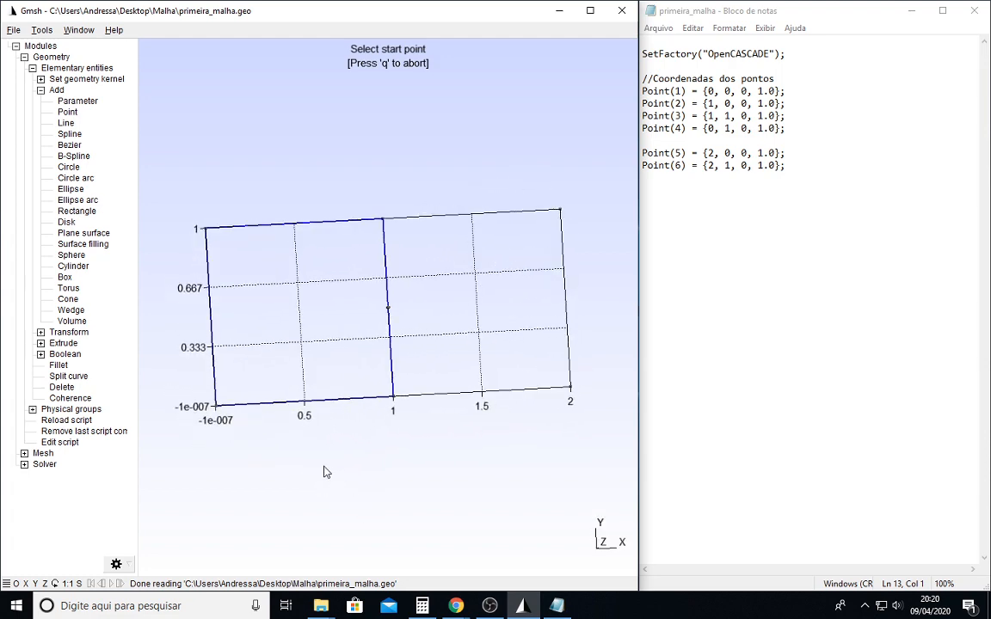
click(46, 584)
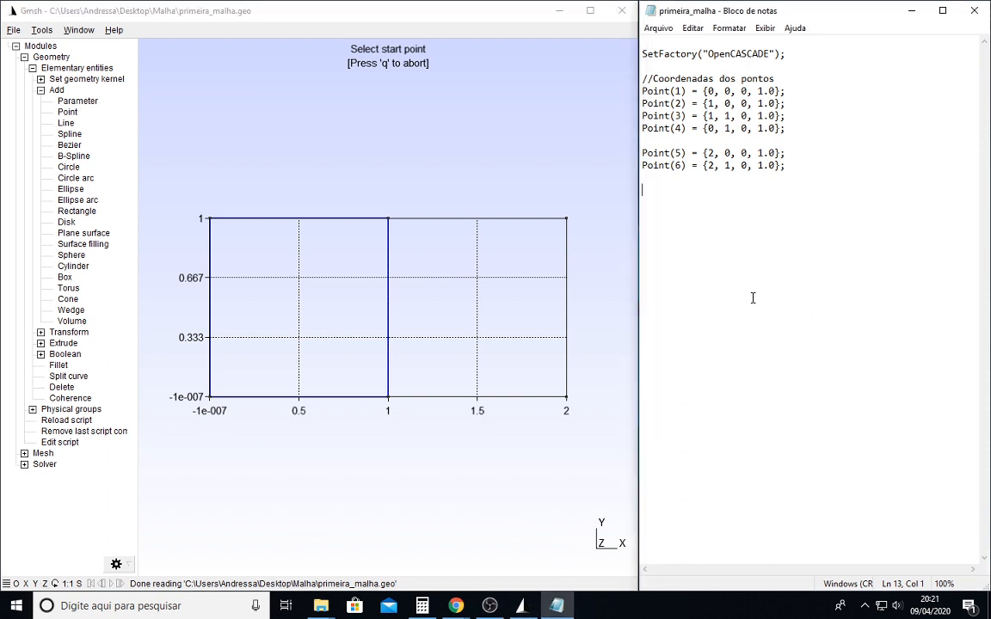
Close the script in Notepad without saving, reopen primeira_malha from the desktop's Malha folder and place it beside the Gmsh window.
click(981, 12)
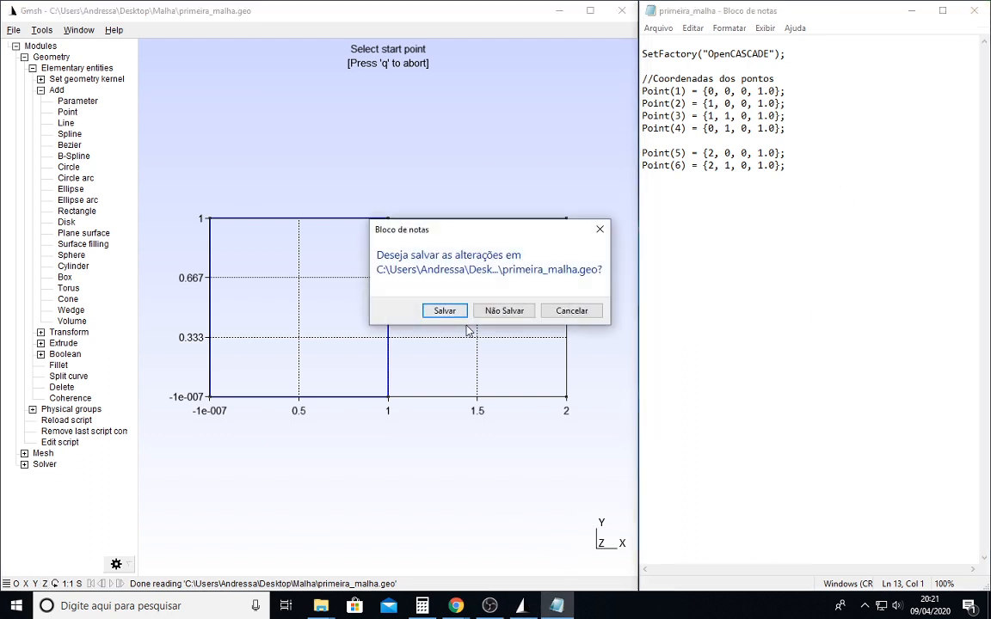
click(504, 310)
double_click(903, 168)
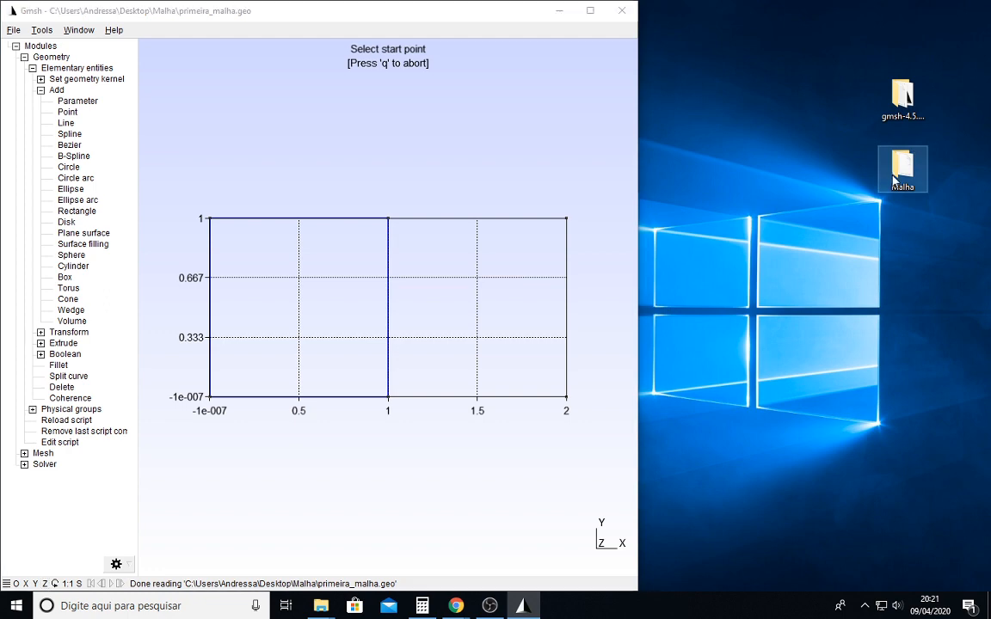
click(517, 359)
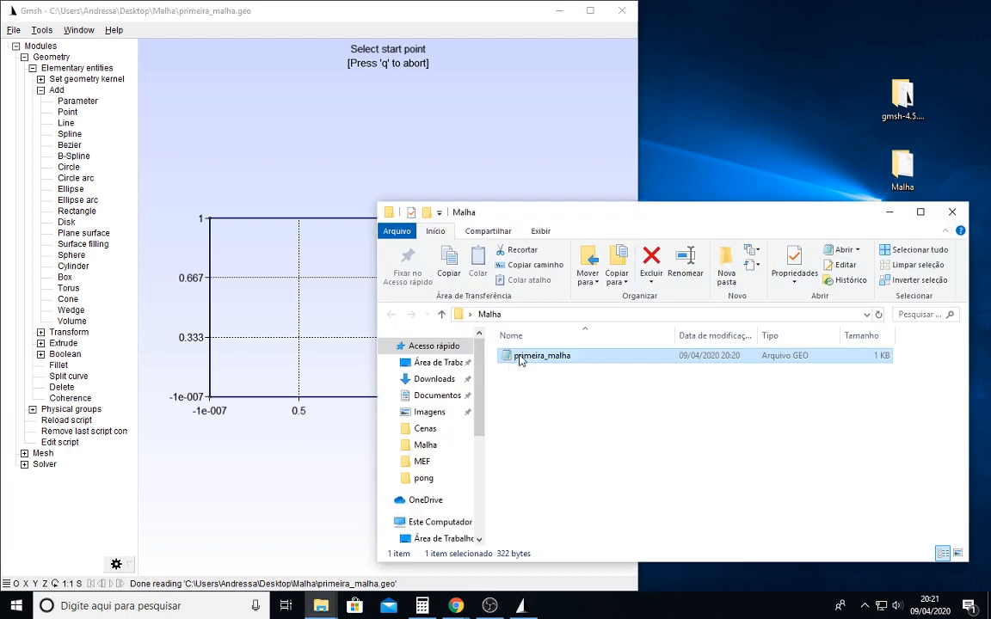
double_click(519, 357)
click(516, 395)
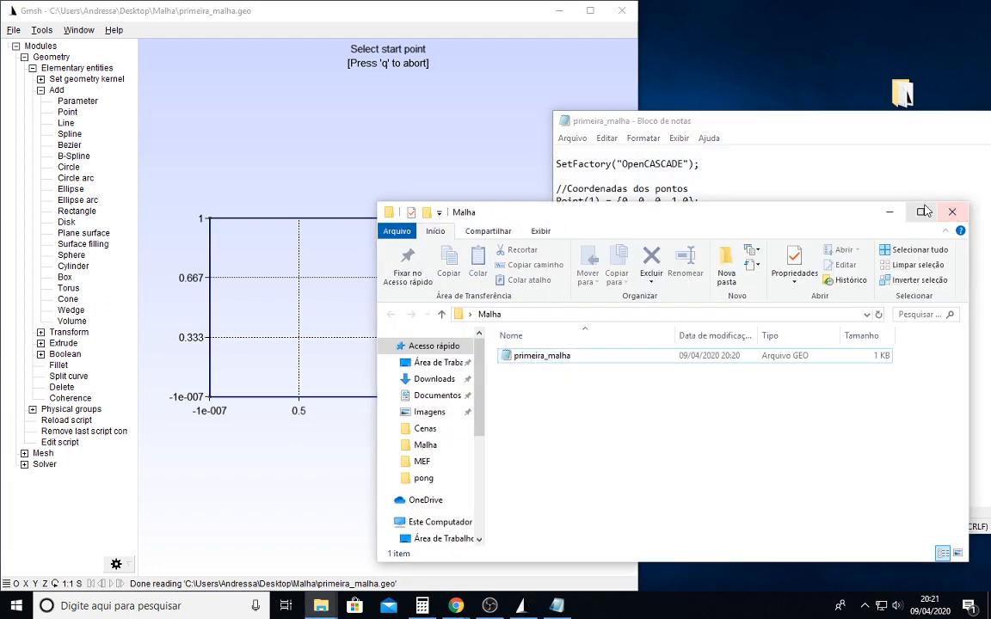
click(890, 213)
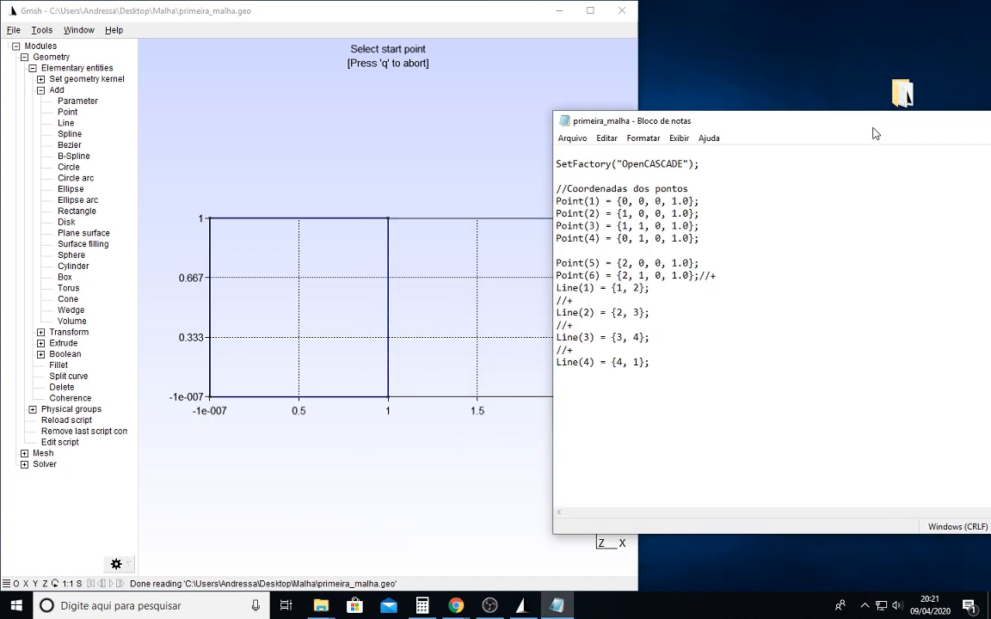
drag(875, 133, 990, 138)
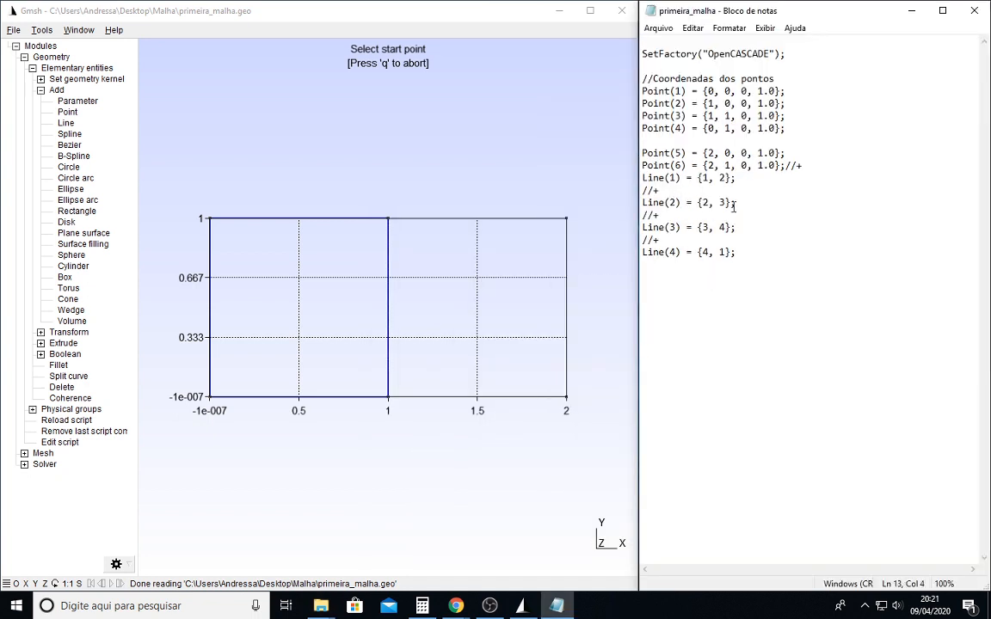
Delete the //+ markers after Line(1) and Point(6), leaving a blank line between the points and the lines.
key(BackSpace)
key(BackSpace)
key(BackSpace)
key(Left)
key(BackSpace)
key(BackSpace)
key(BackSpace)
key(Return)
Remove the remaining //+ markers so that the four Line definitions follow one another directly.
key(Down)
key(Down)
key(Delete)
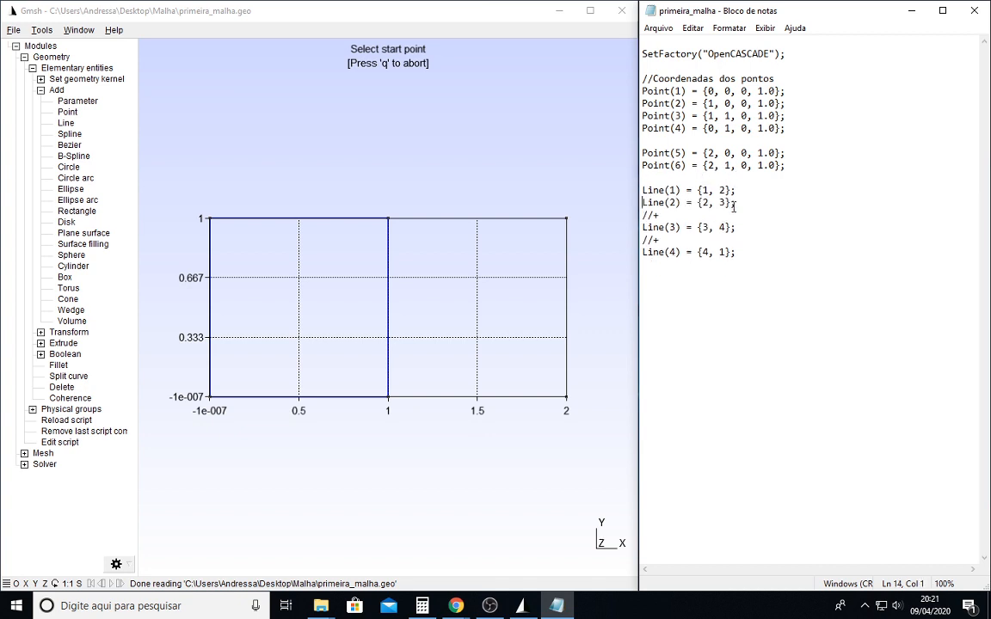
key(Delete)
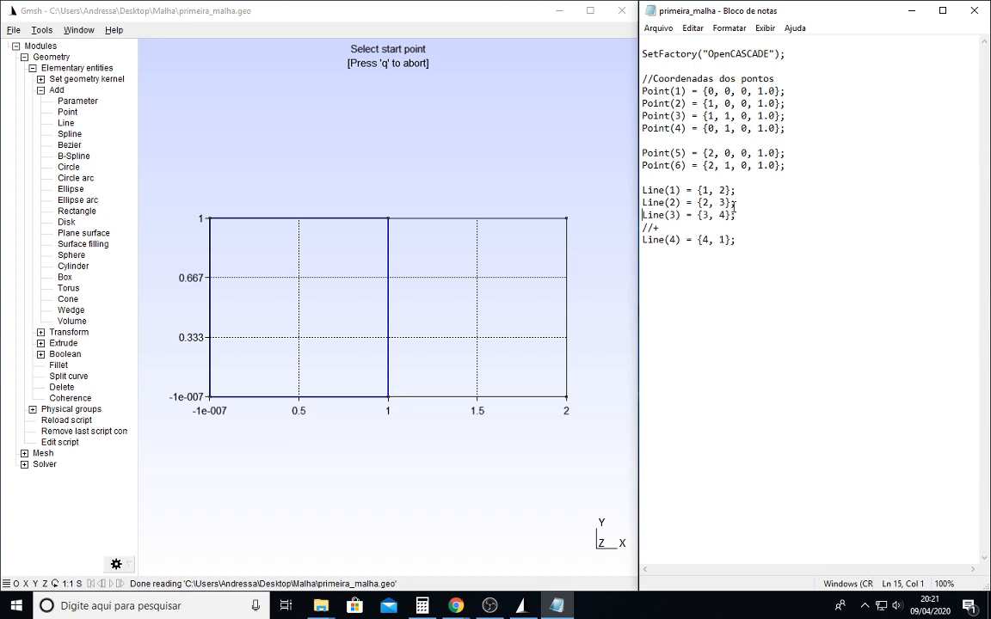
key(Delete)
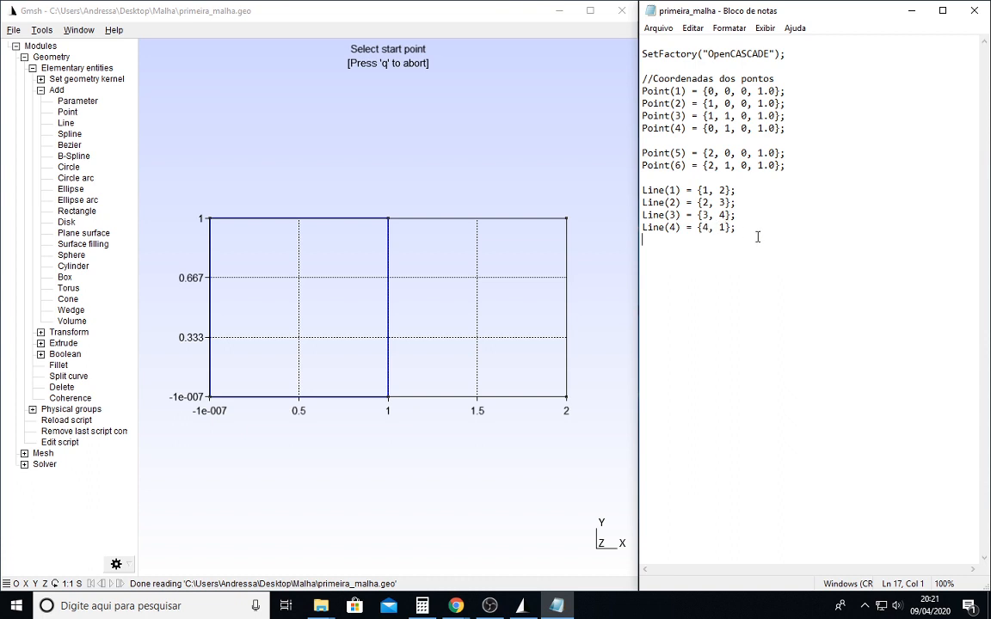
Define Line(5) = {2, 5}; and Line(6) = {5, 6}; below Line(4), separated by a blank line.
key(Return)
text(Line(5) = {)
text(2, 5};)
key(Return)
text(Line)
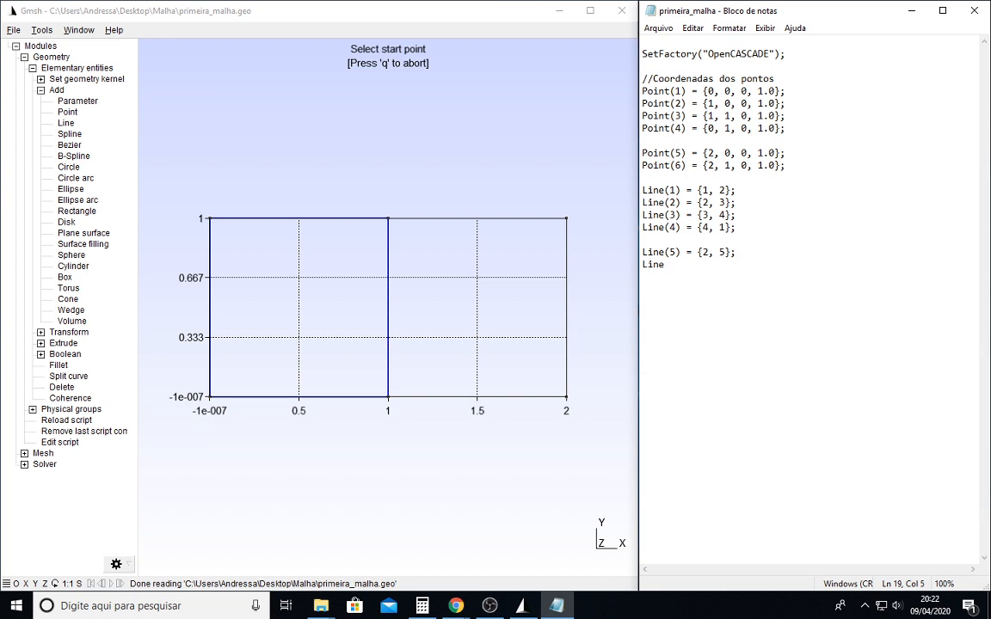
text((6) = {5, 6};)
key(Return)
Define Line(7) = {6, 3}; under Line(6) and save the script.
text(ine)
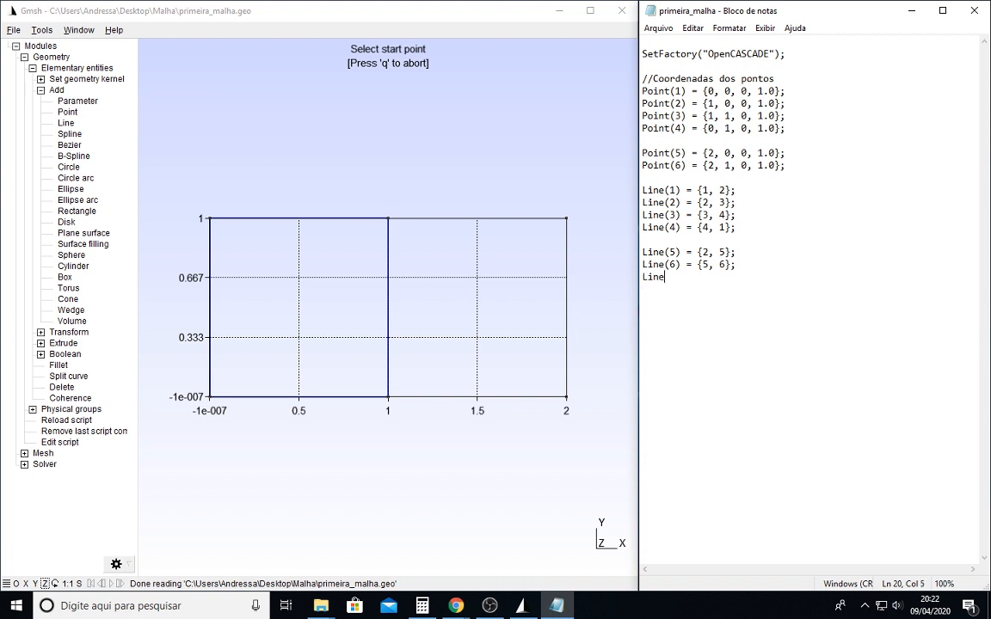
text((7) = {)
text(};)
key(Left)
key(Left)
text(6, 3)
click(659, 28)
click(704, 76)
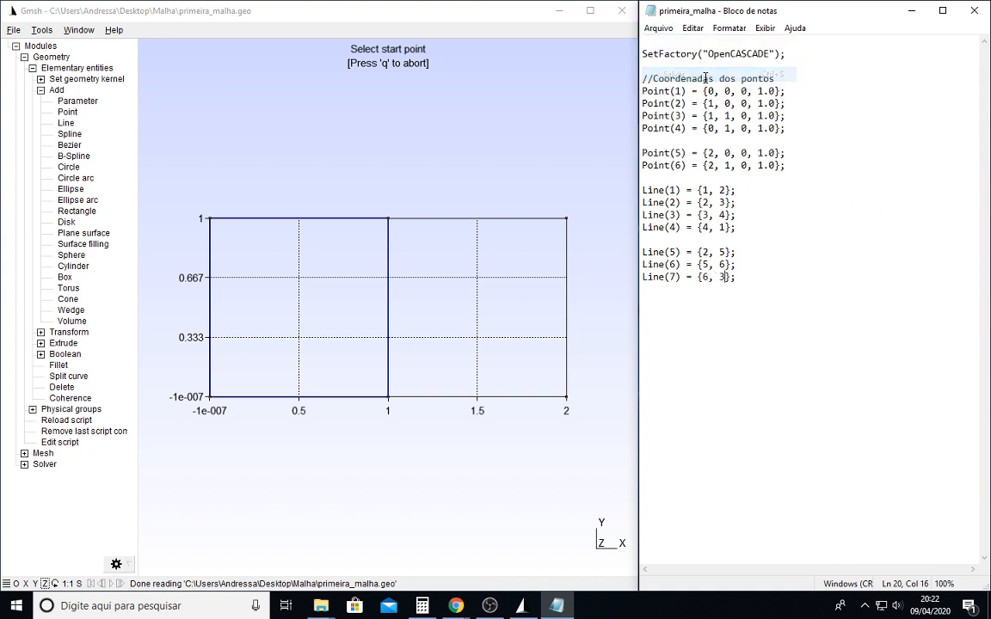
Reload the saved script in Gmsh and start a new line below Line(7) in the Notepad script.
click(77, 422)
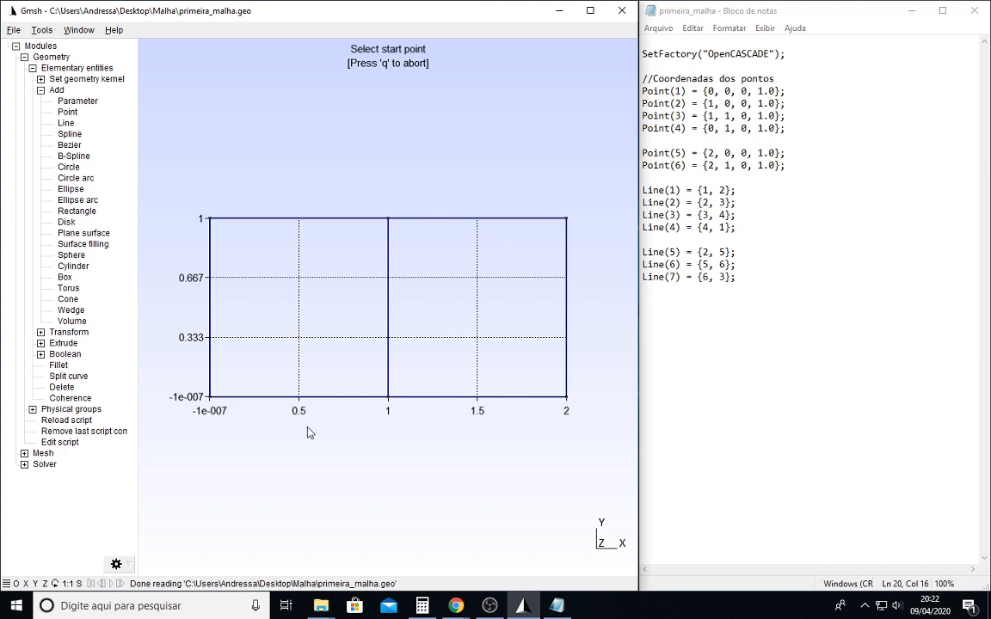
click(824, 320)
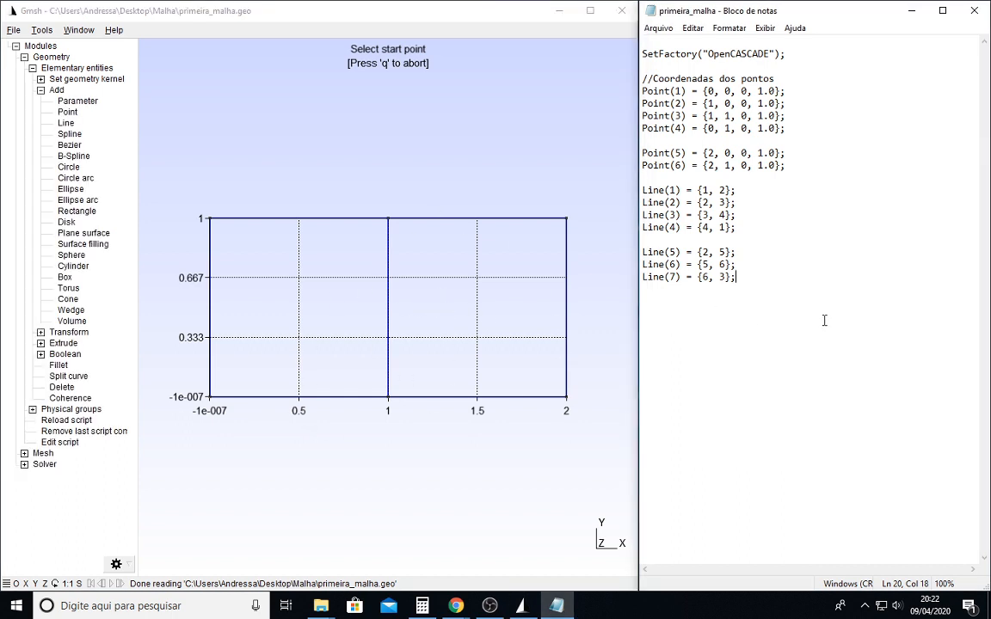
key(Return)
Create a plane surface bounded by the four edges of the first square, ending the selection without any hole boundaries.
click(82, 233)
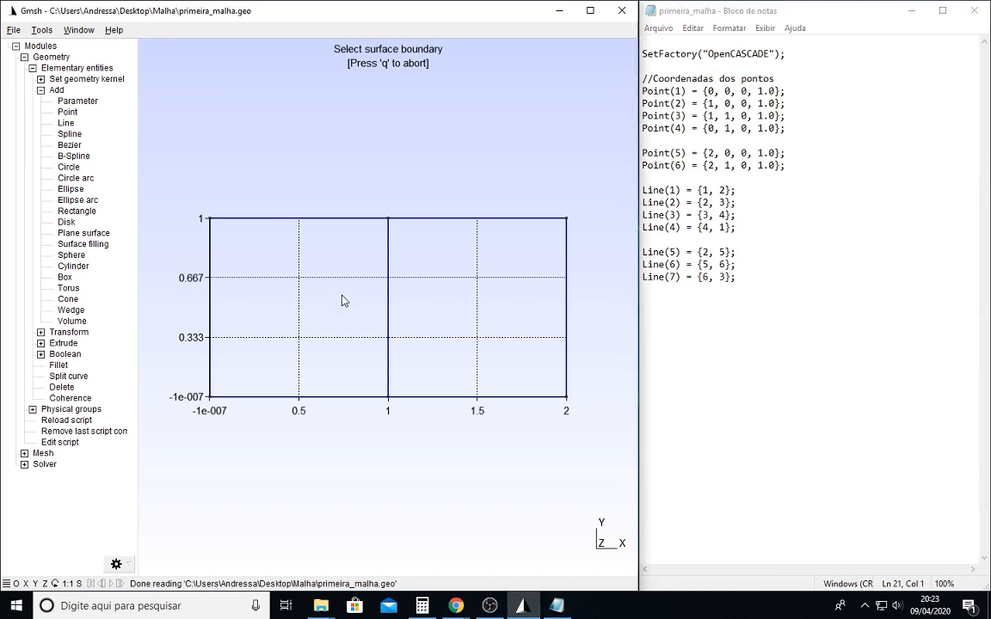
click(310, 218)
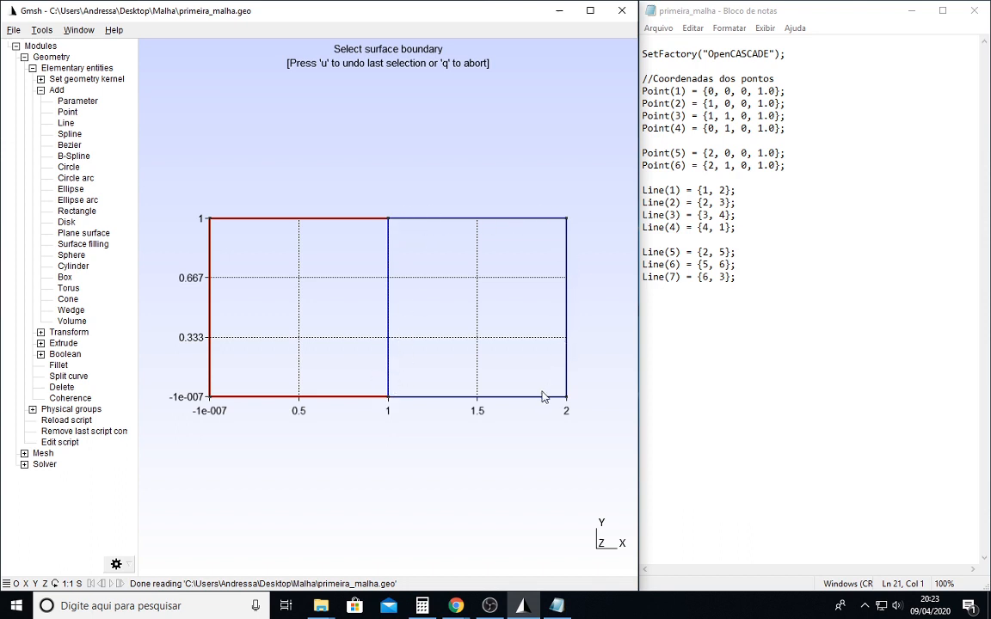
click(388, 299)
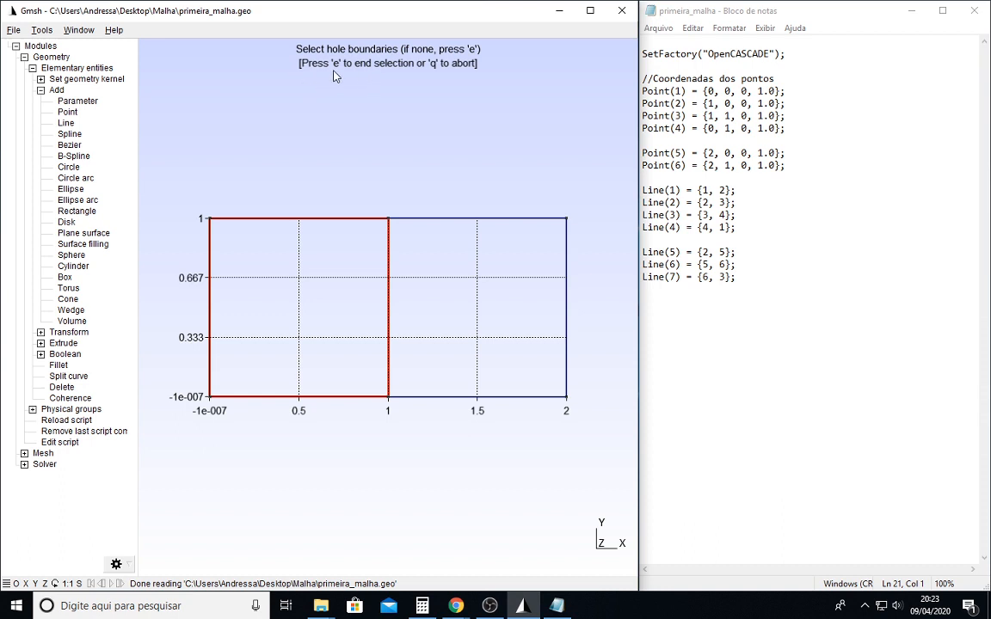
key(e)
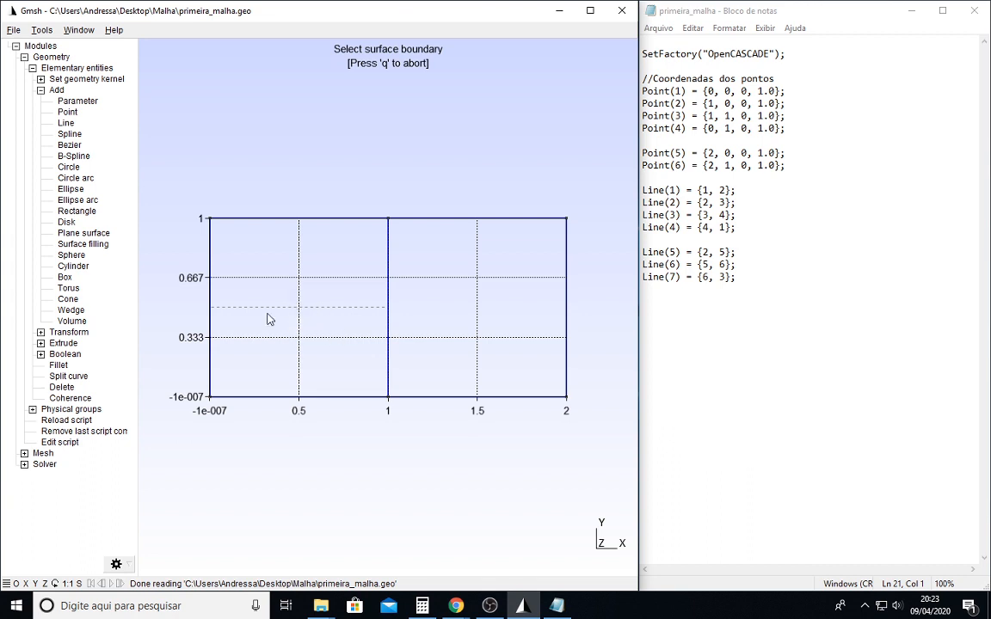
Set the axes mode to None in the general options to hide the grid over the geometry.
scroll(267, 319, up, 2)
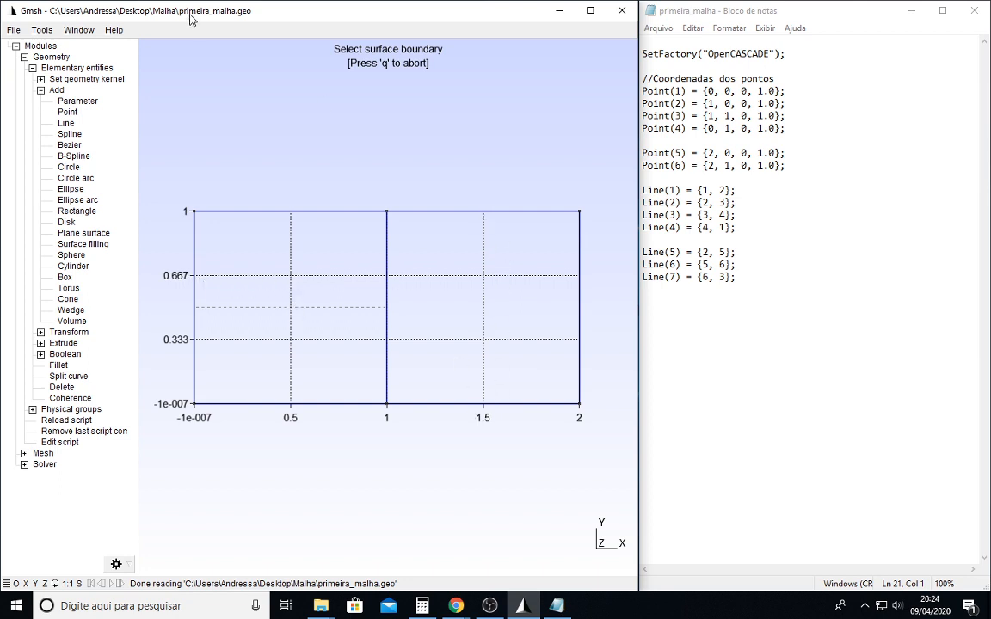
click(40, 31)
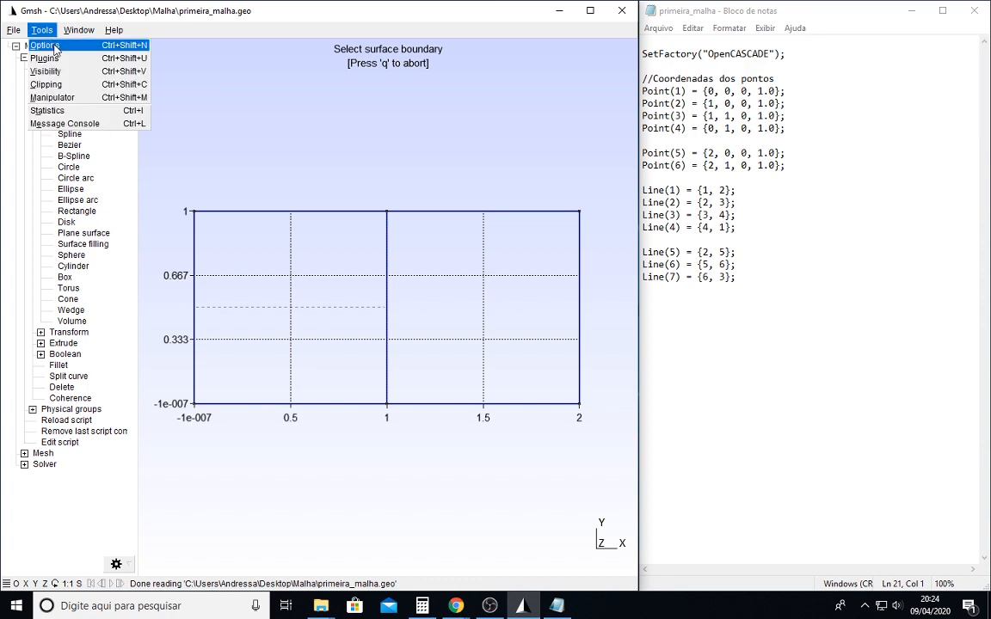
click(52, 45)
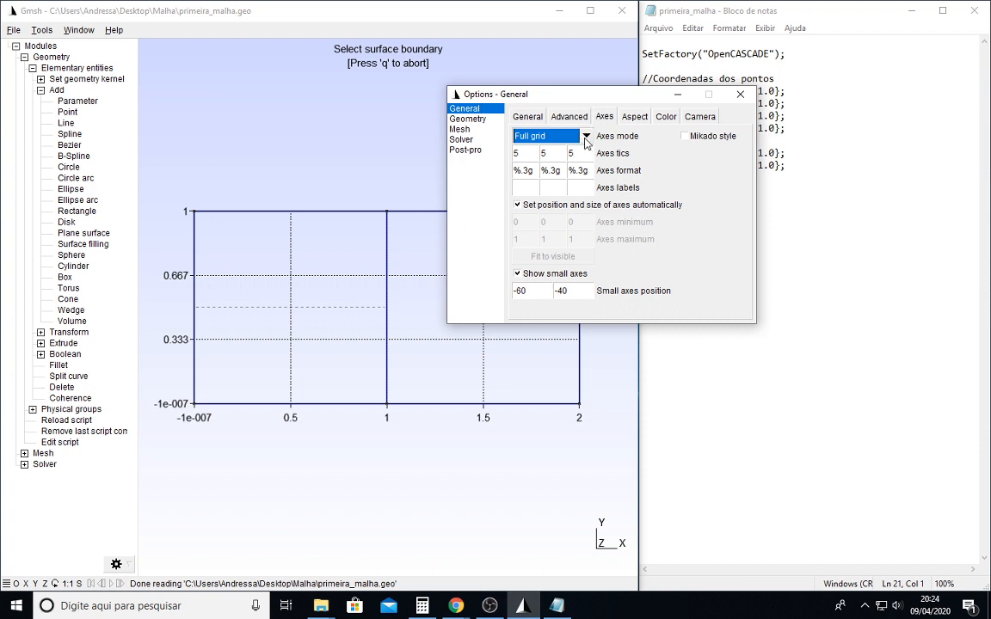
click(585, 137)
click(527, 97)
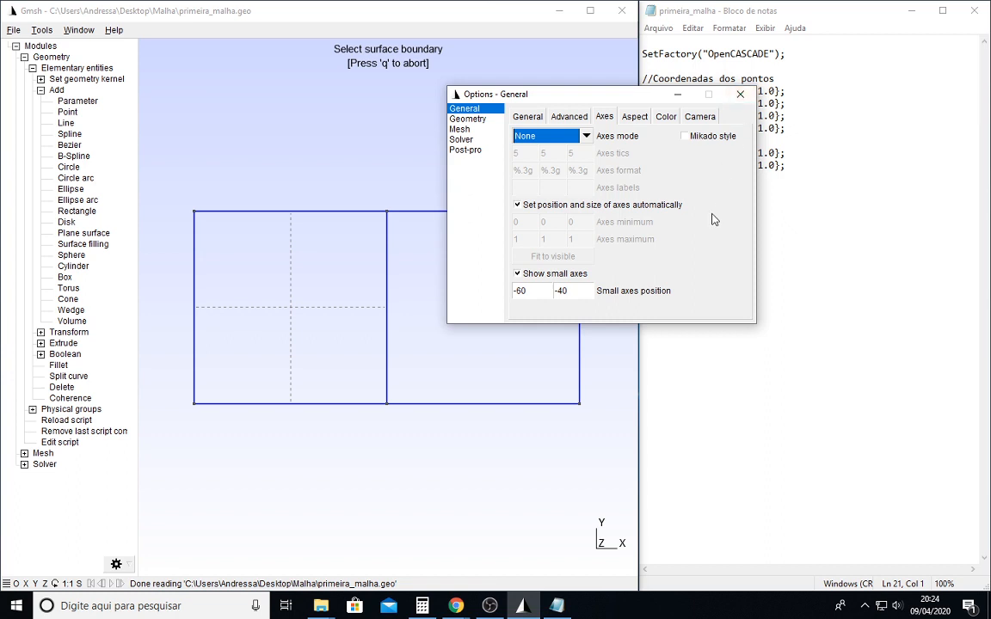
click(741, 94)
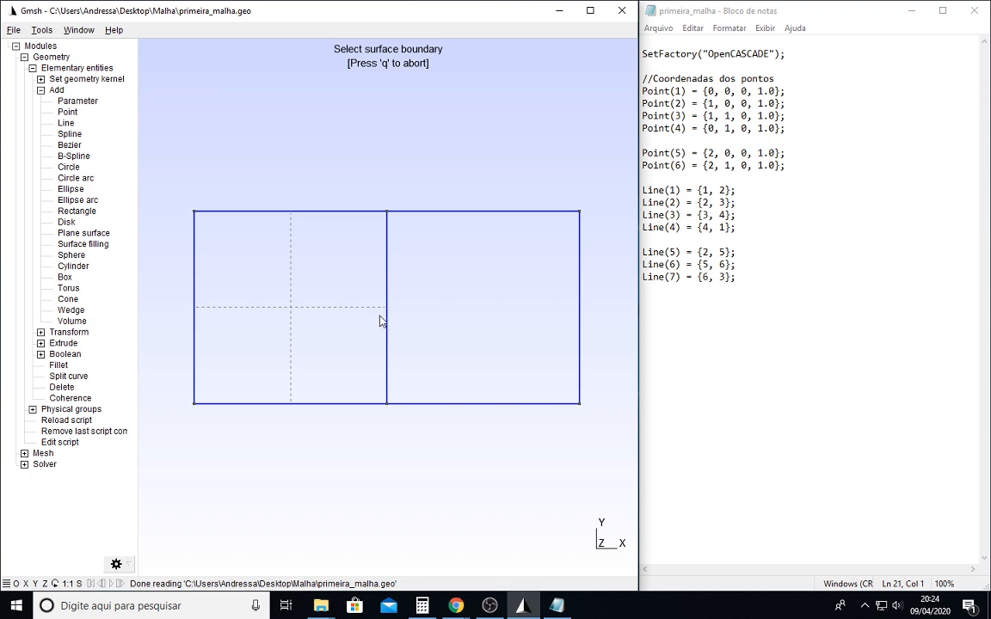
Close the script in Notepad without saving and reopen primeira_malha from the Malha folder.
click(852, 329)
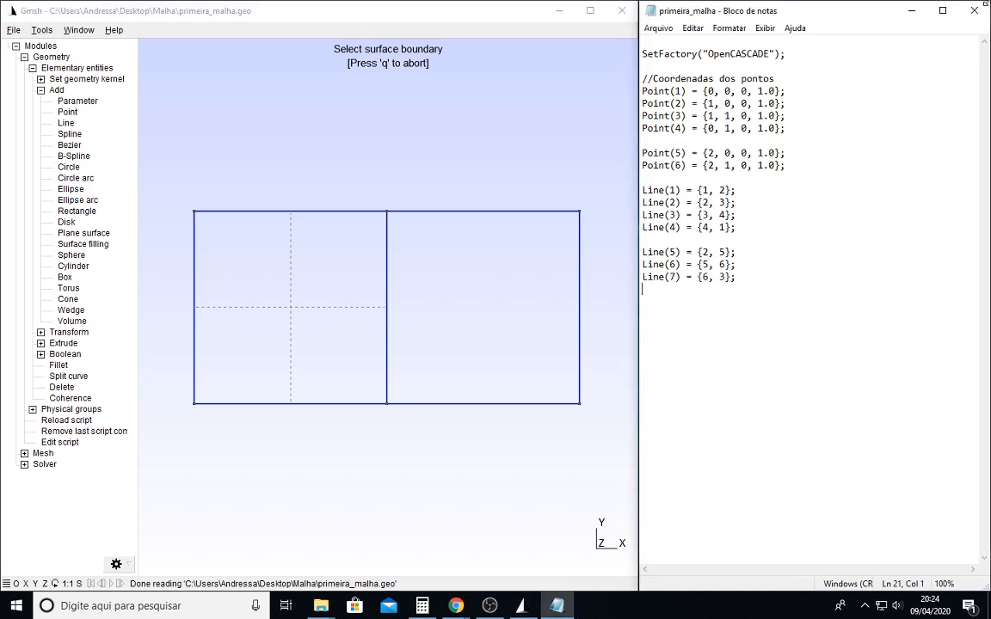
click(977, 11)
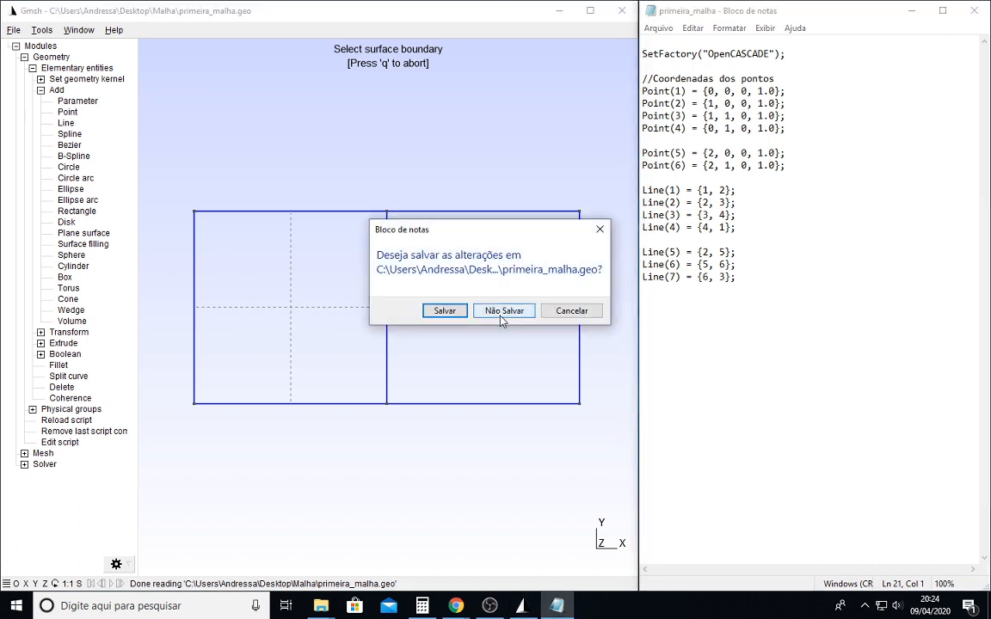
click(504, 310)
double_click(902, 169)
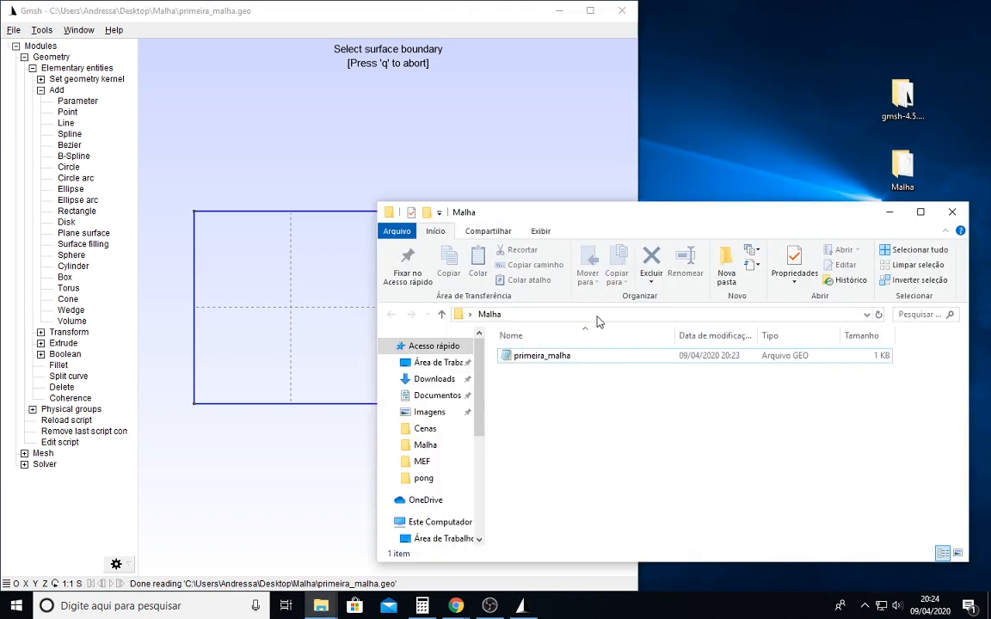
click(542, 357)
click(542, 358)
double_click(541, 357)
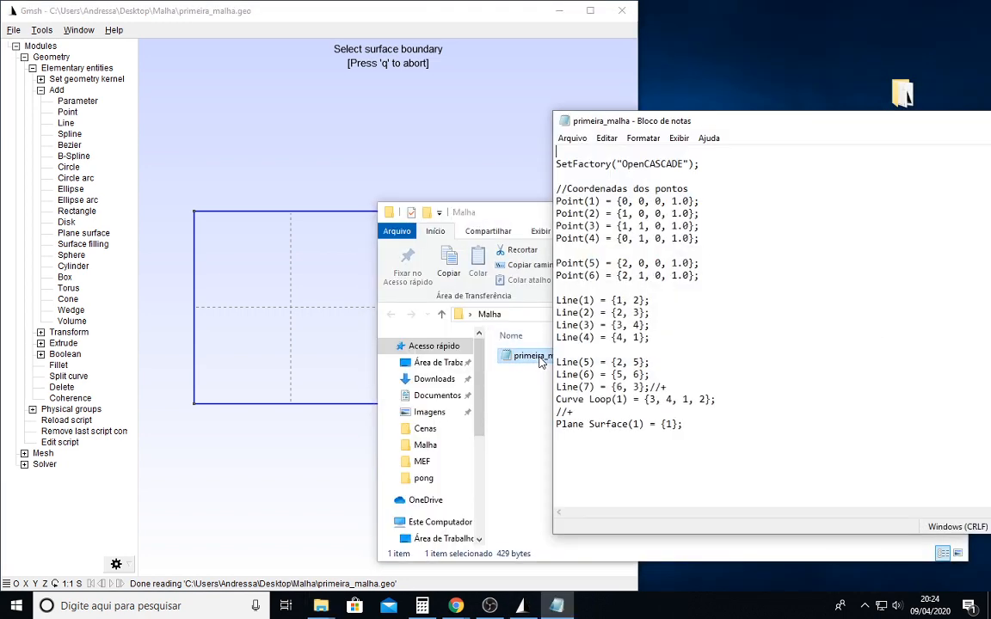
Minimise the Malha folder window and dock the reopened Notepad script beside Gmsh.
click(535, 387)
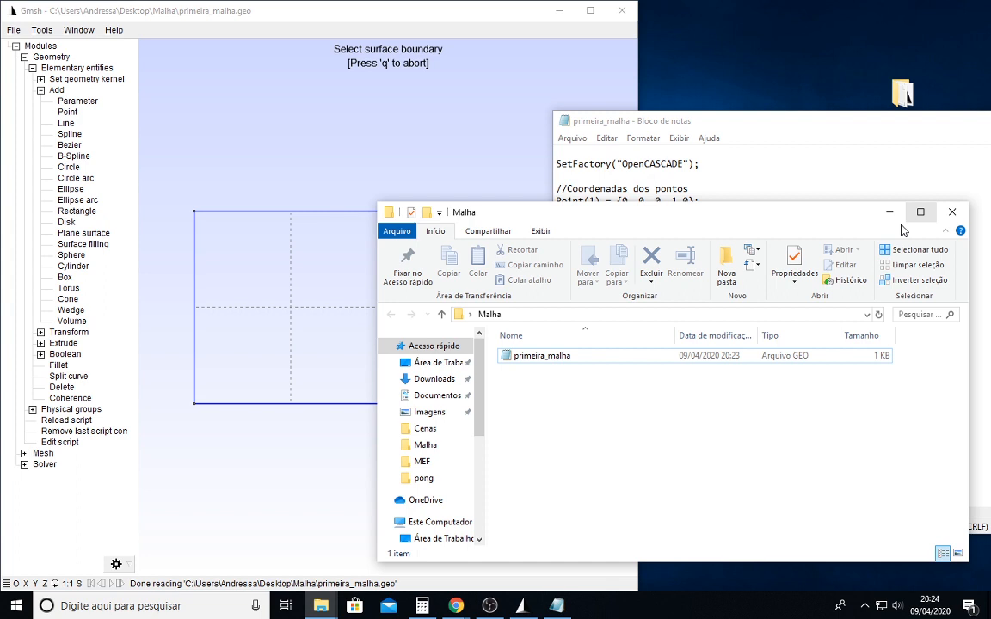
click(889, 212)
drag(855, 124, 990, 131)
Remove the //+ line between Curve Loop(1) and Plane Surface(1), and insert a blank line above the loop.
click(676, 304)
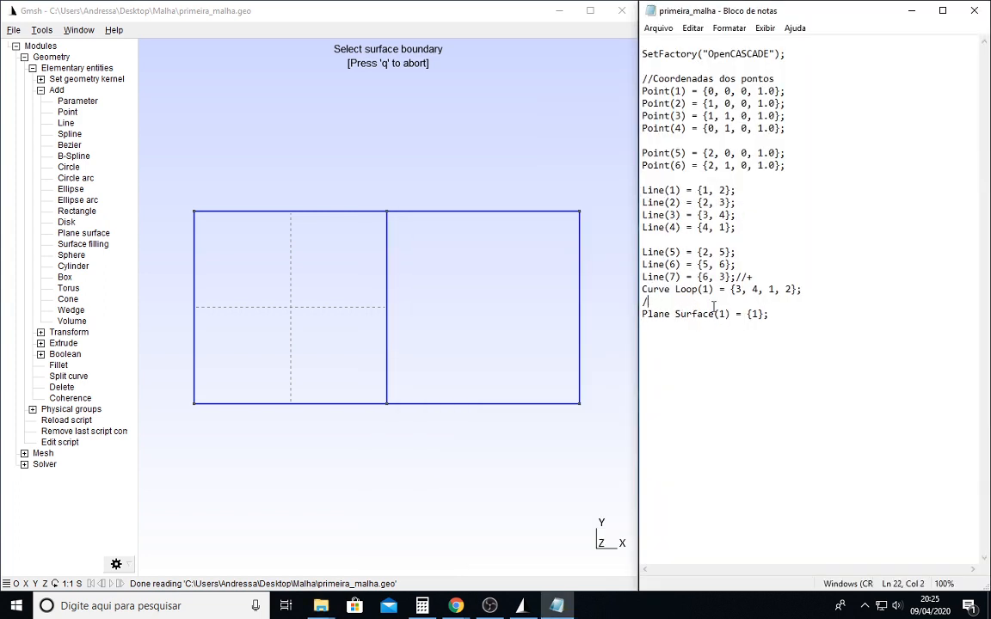
key(Up)
key(Return)
key(Down)
key(Delete)
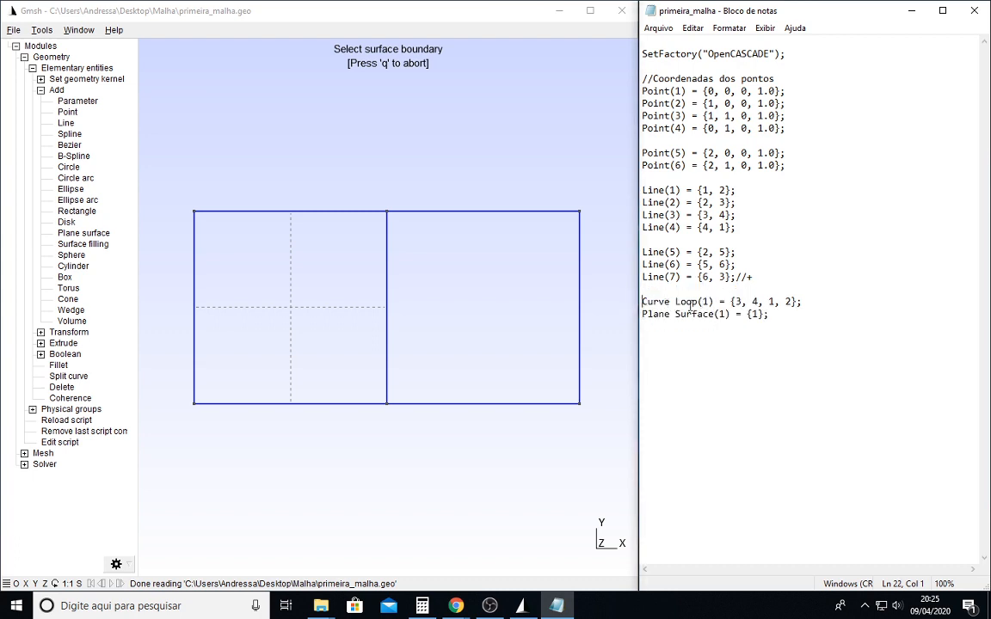
Change Curve Loop(1) to Line Loop(1) and define Line Loop(2) = {5, 6, 7, 2}; below Plane Surface(1), separated by a blank line.
drag(670, 302, 641, 302)
text(Line)
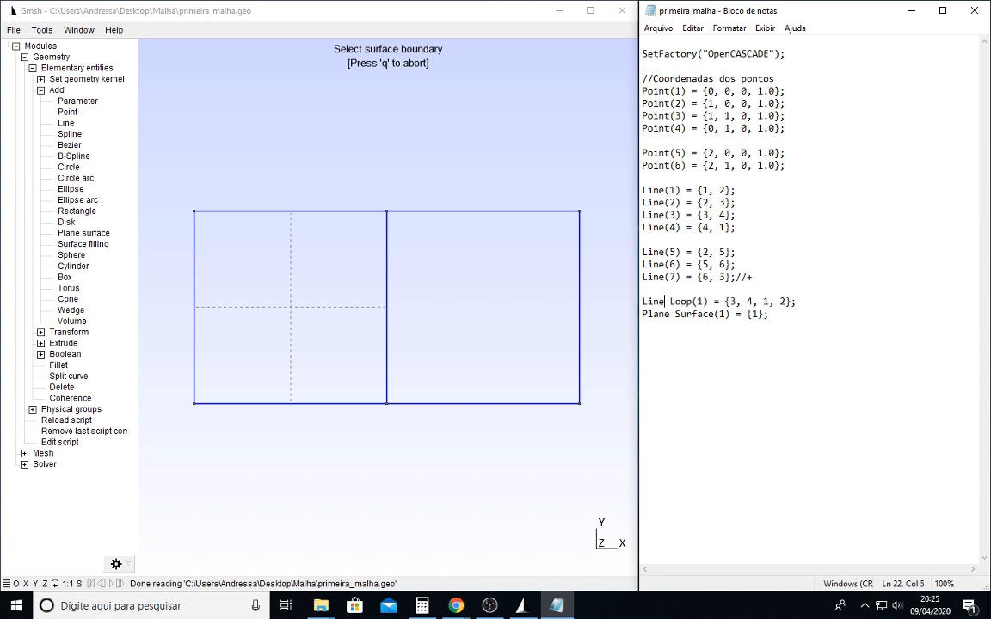
click(788, 315)
key(Return)
text(Line Loop(2) = {)
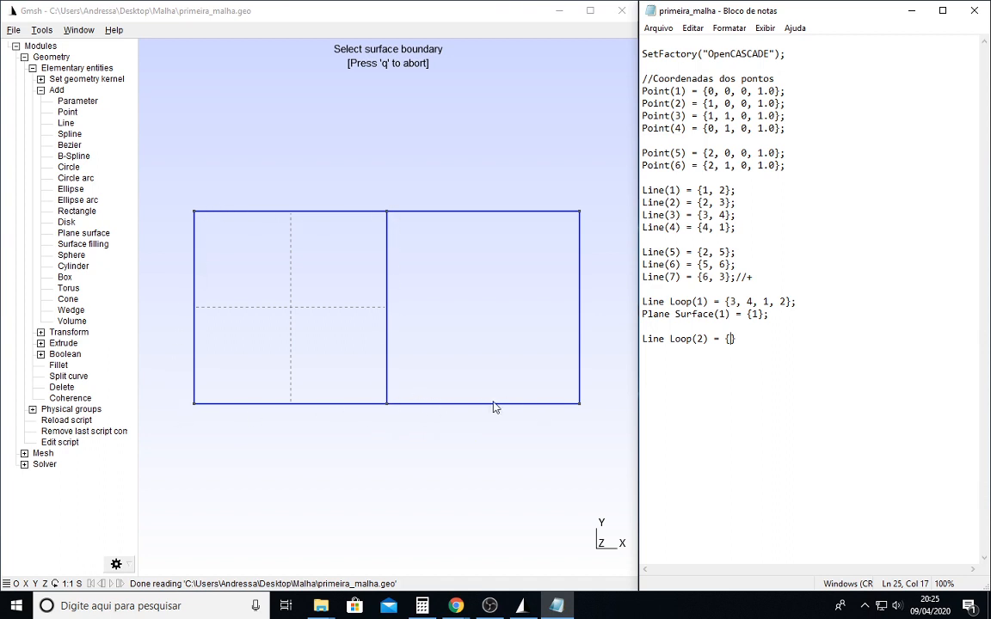
text(5, 6, 7, 2)
Add a definition of plane surface 2 with {2} as its boundary directly below Line Loop(2).
key(Return)
text(Plane SeufA)
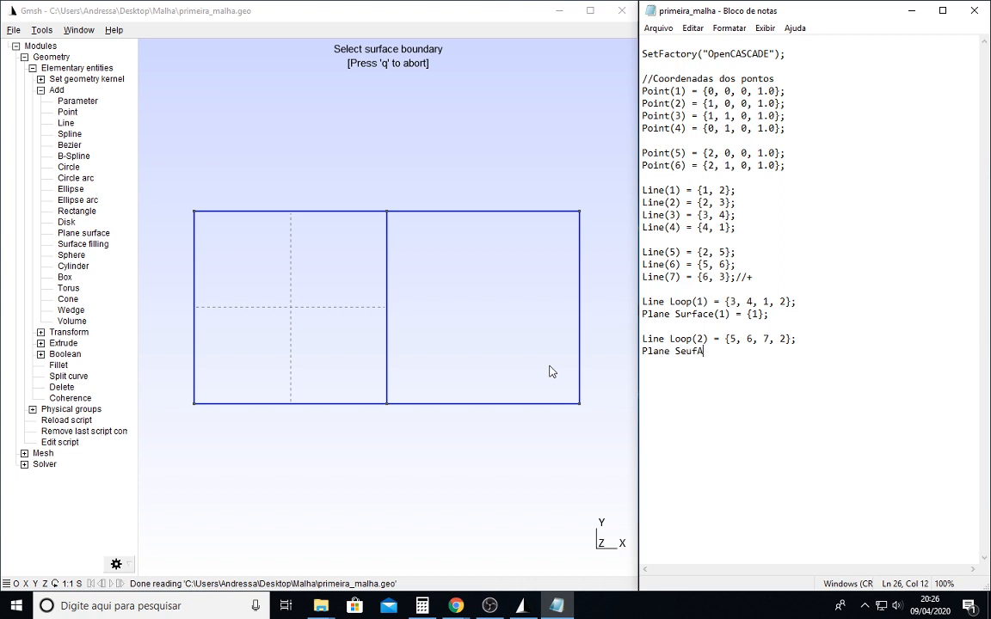
key(BackSpace)
text(ace)
text(()
text(2))
text( =)
text( {})
text(2)
Save the script, reload it in Gmsh and check the message console for errors.
click(661, 28)
click(66, 421)
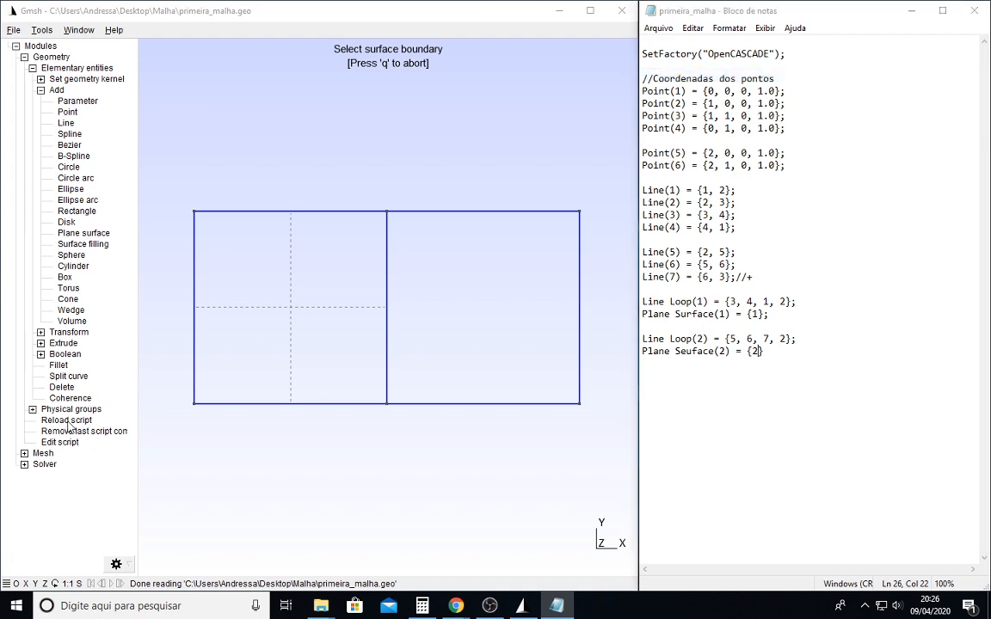
click(279, 581)
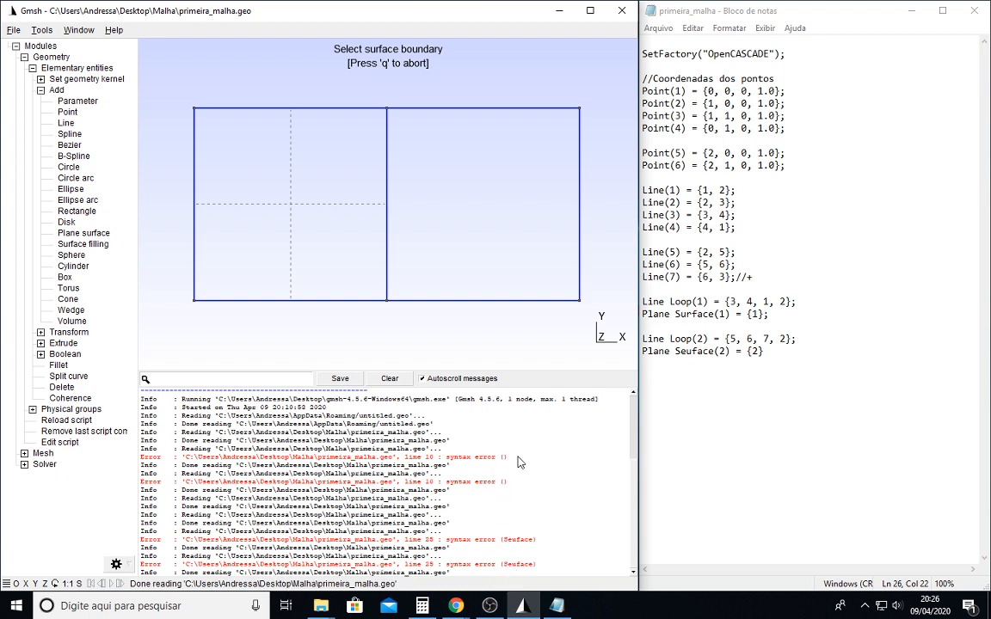
drag(520, 368, 533, 568)
Append the missing semicolon to the plane surface 2 definition and save the script.
click(786, 355)
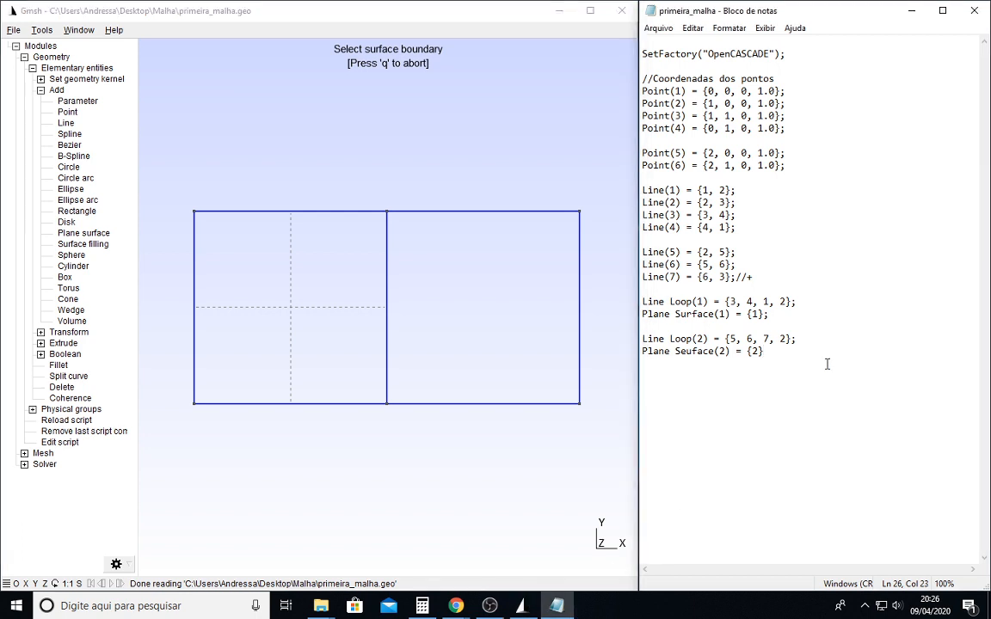
text(;)
click(692, 27)
mouse_move(658, 27)
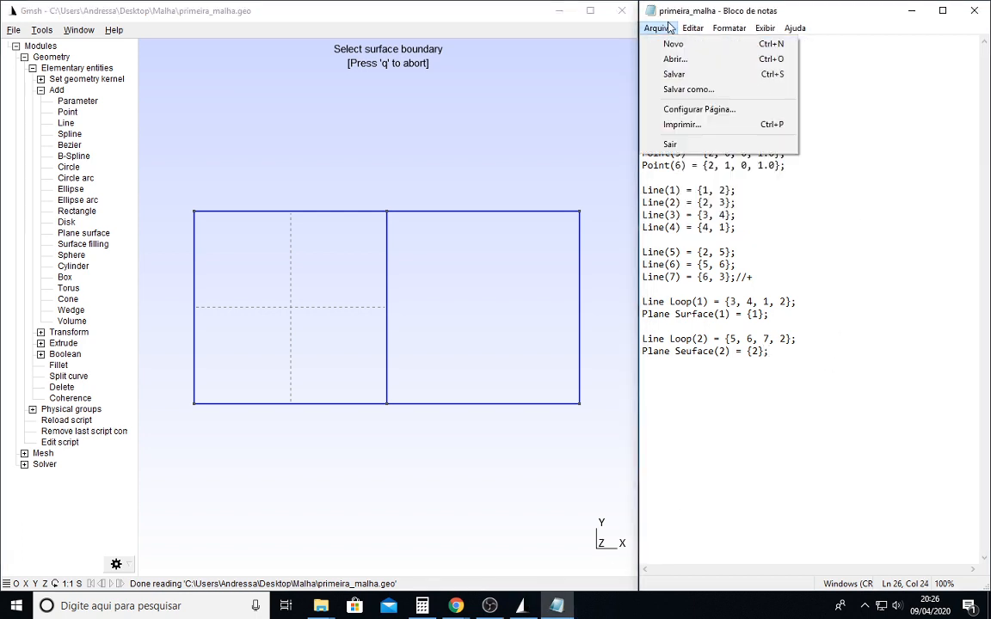
click(689, 75)
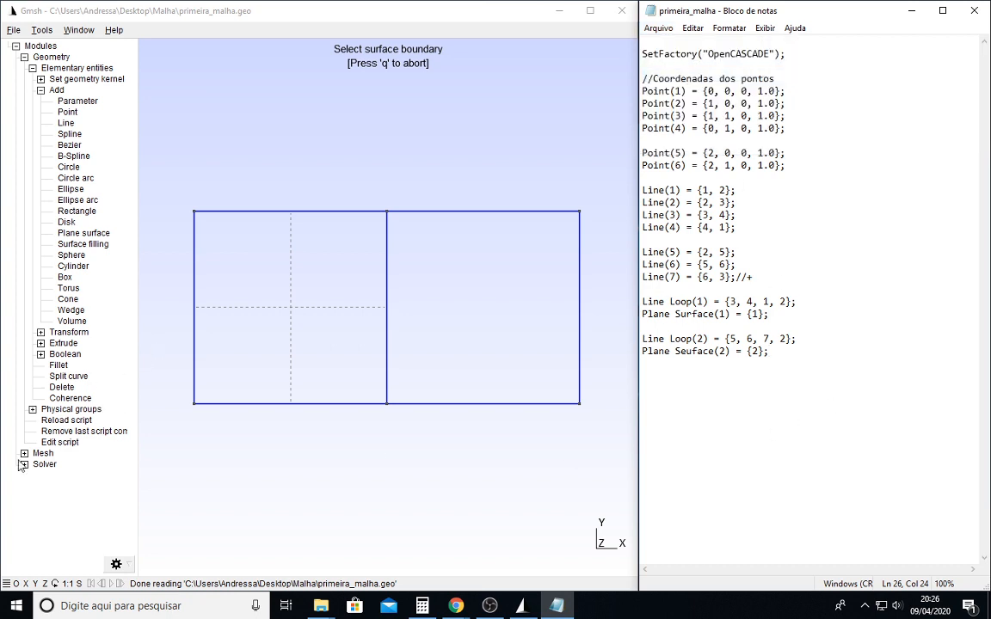
Reload the script in Gmsh and examine the error messages in the console again.
click(67, 421)
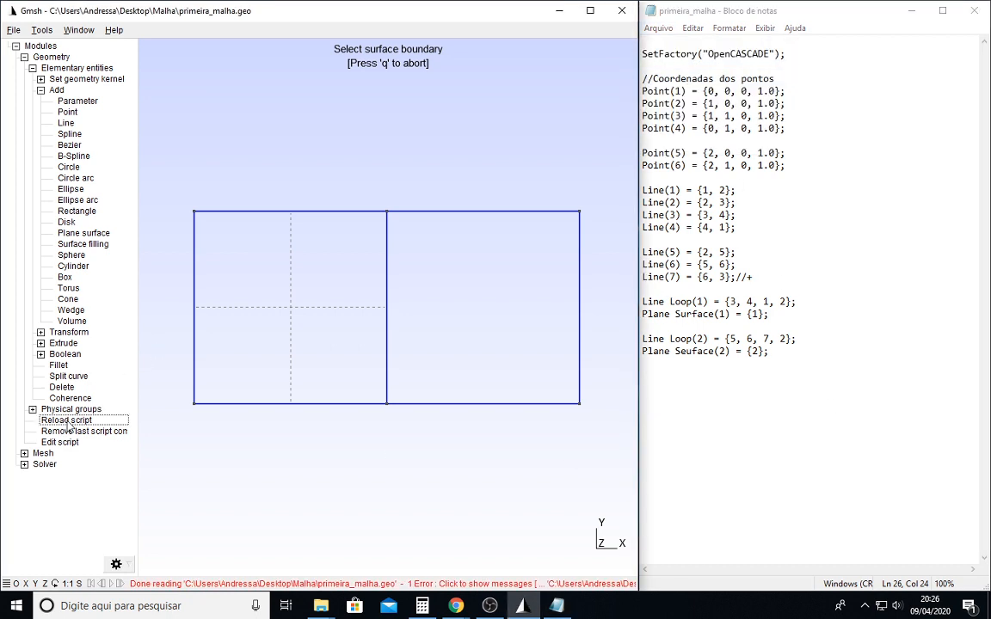
click(229, 583)
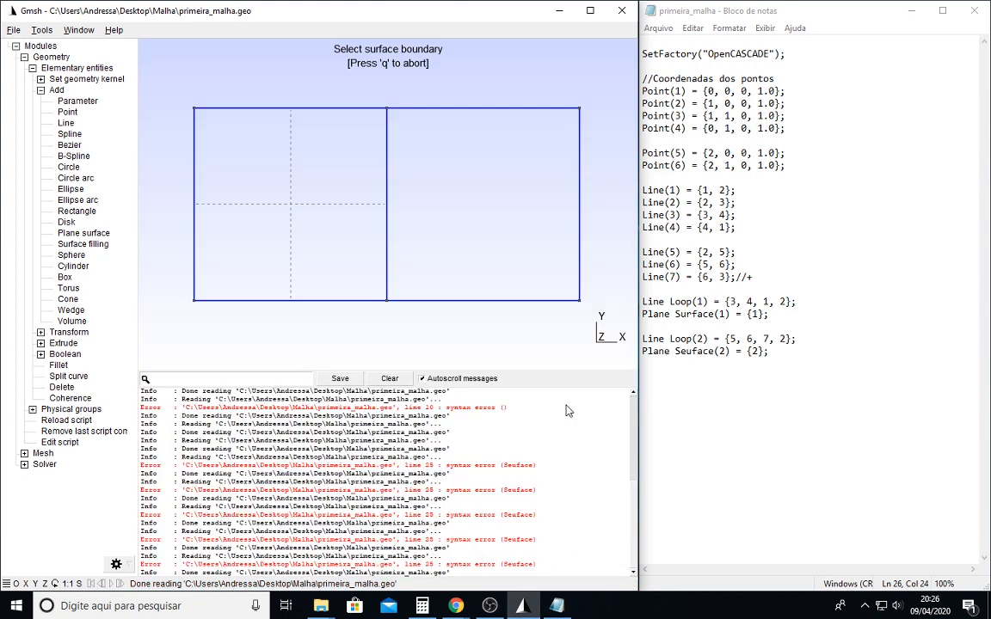
drag(300, 370, 330, 593)
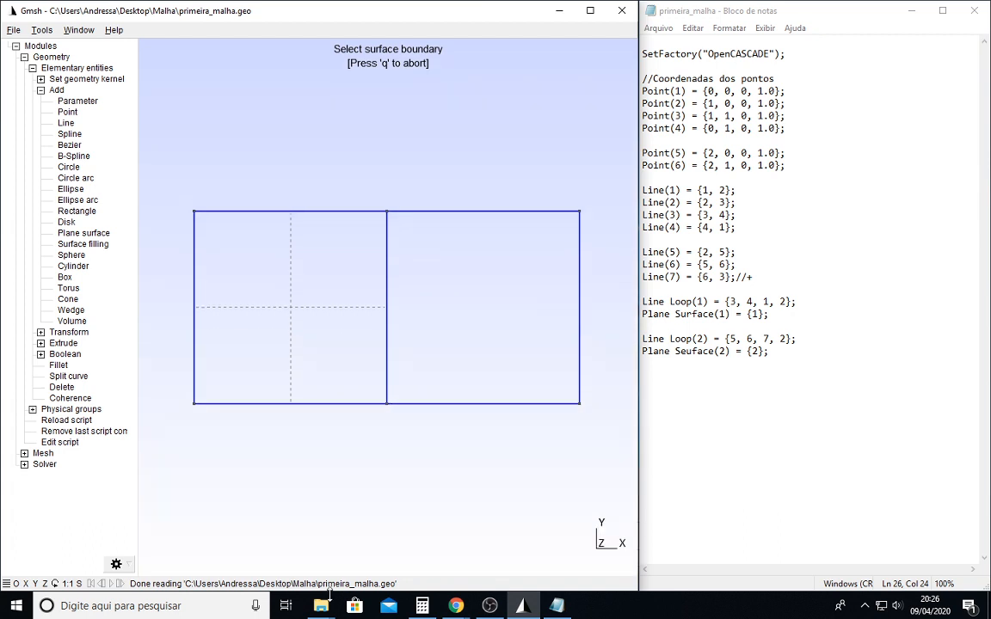
Correct the misspelled keyword so the last line reads Plane Surface(2) = {2}; and save the script.
click(696, 352)
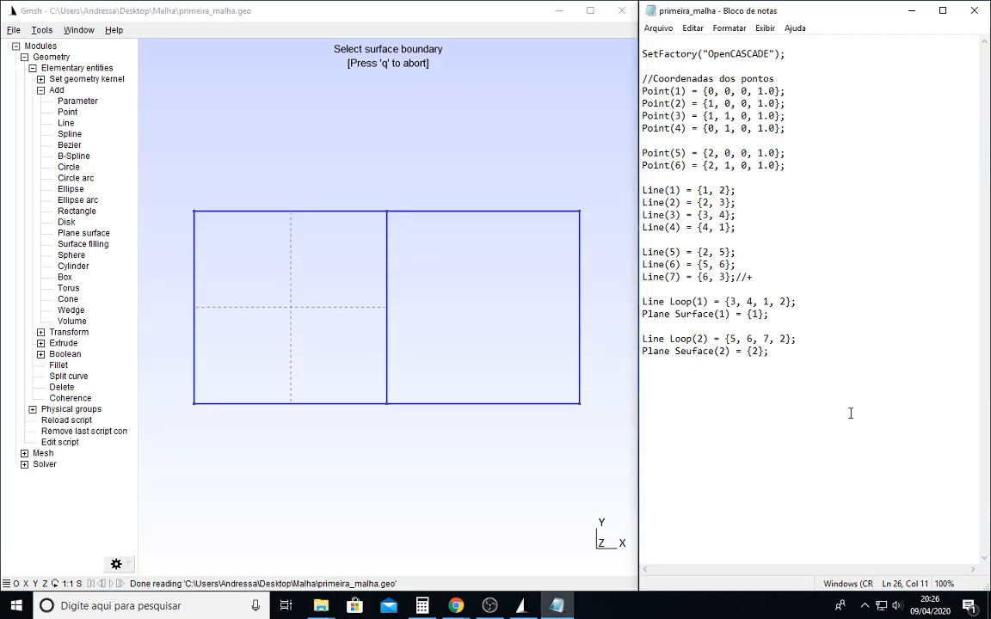
key(Left)
key(BackSpace)
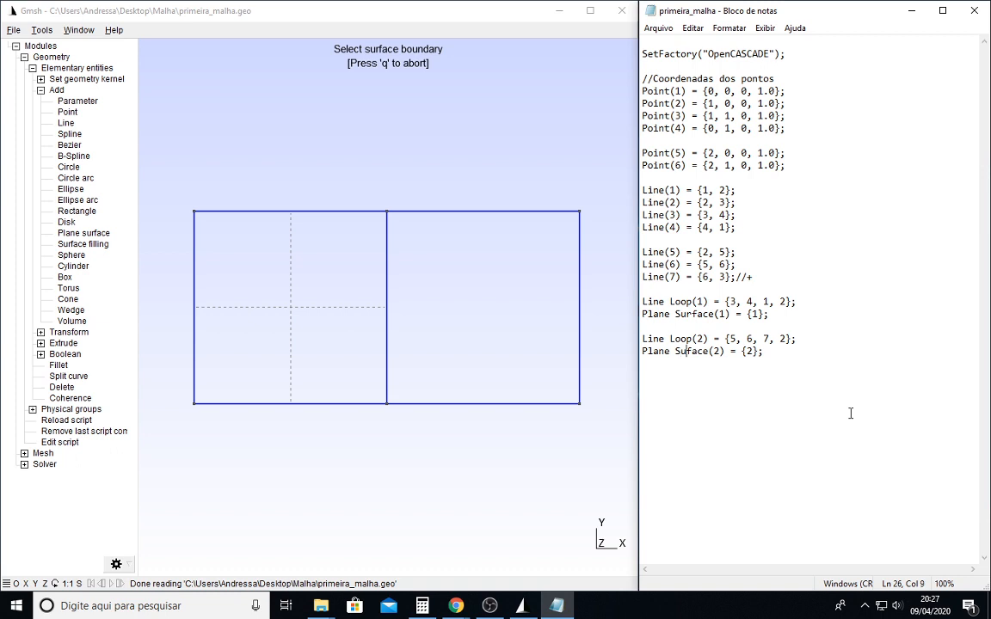
text(r)
click(658, 27)
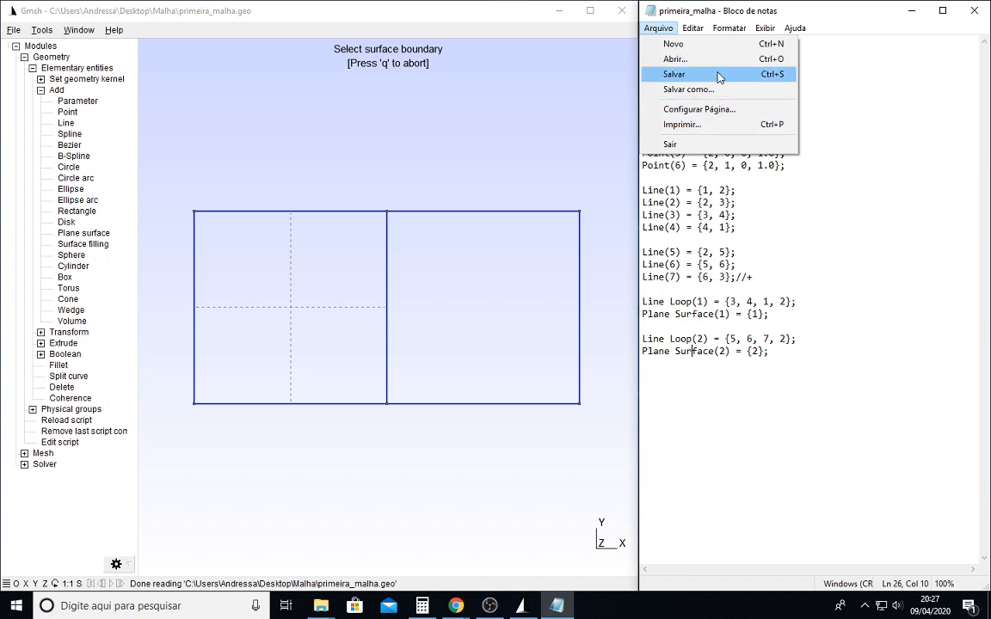
click(720, 76)
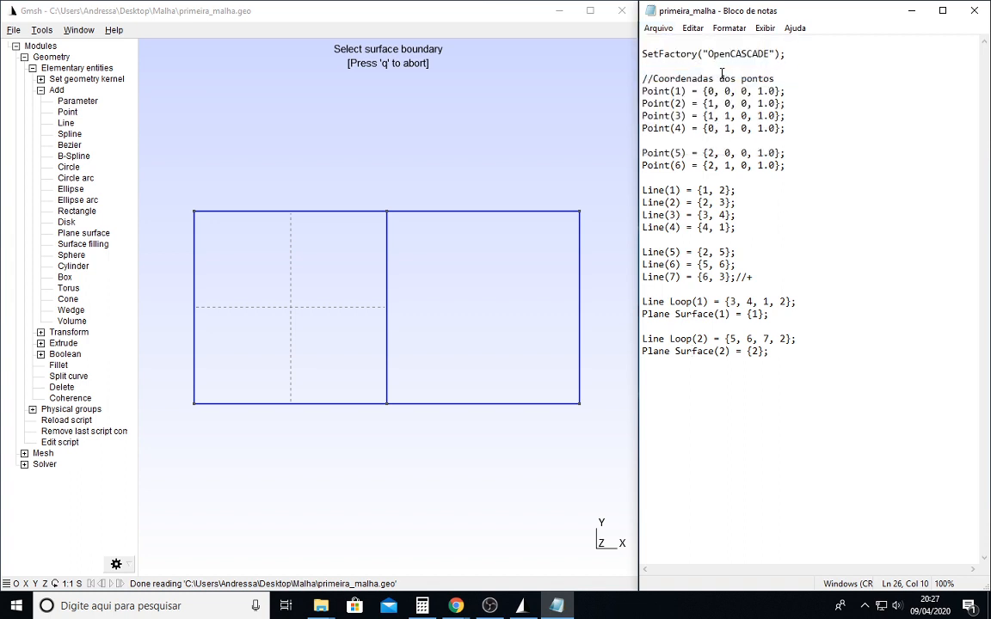
Reload the corrected script in Gmsh and expand the Mesh module.
click(72, 422)
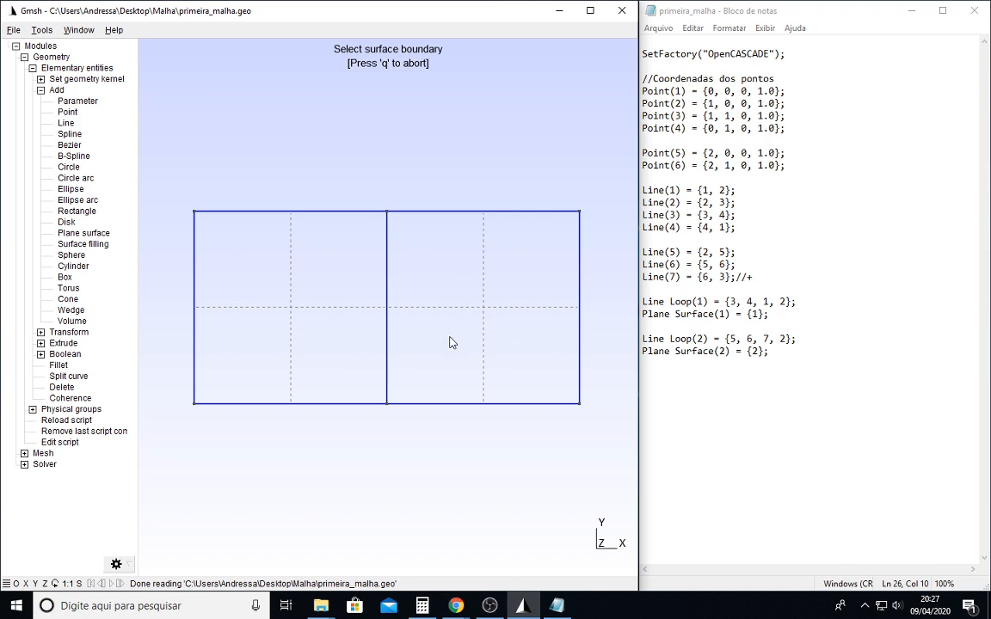
click(25, 454)
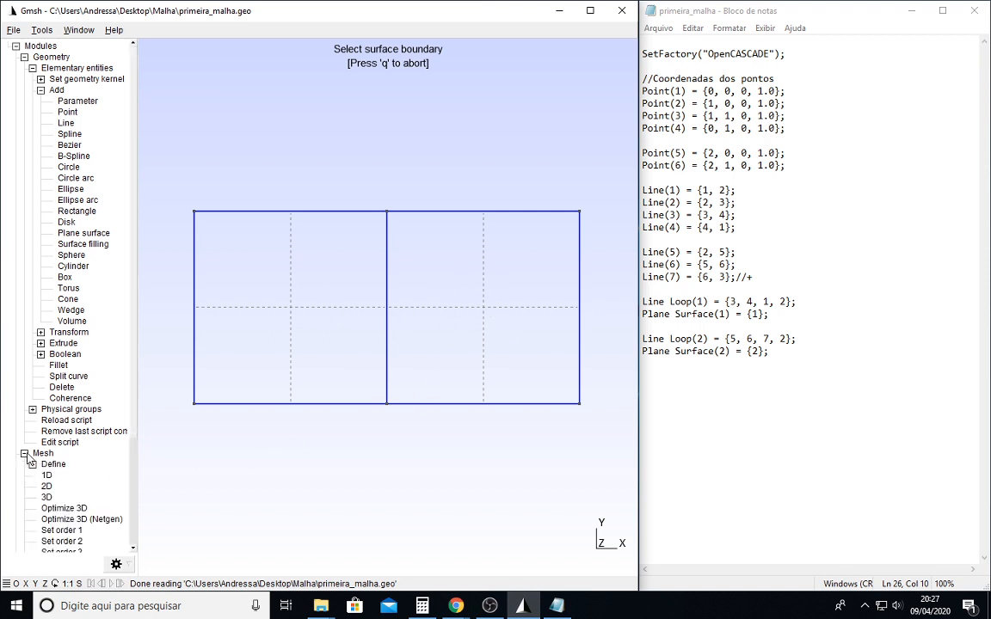
Generate the 2D mesh of the two squares.
click(47, 487)
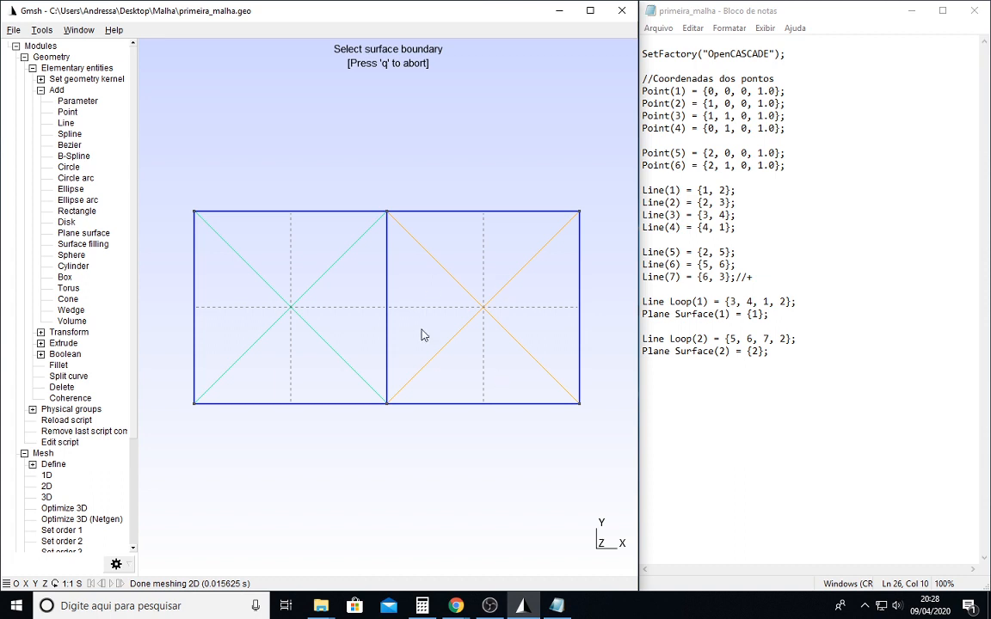
Set the element size of points 1 to 4 in the script to 0.1.
click(764, 102)
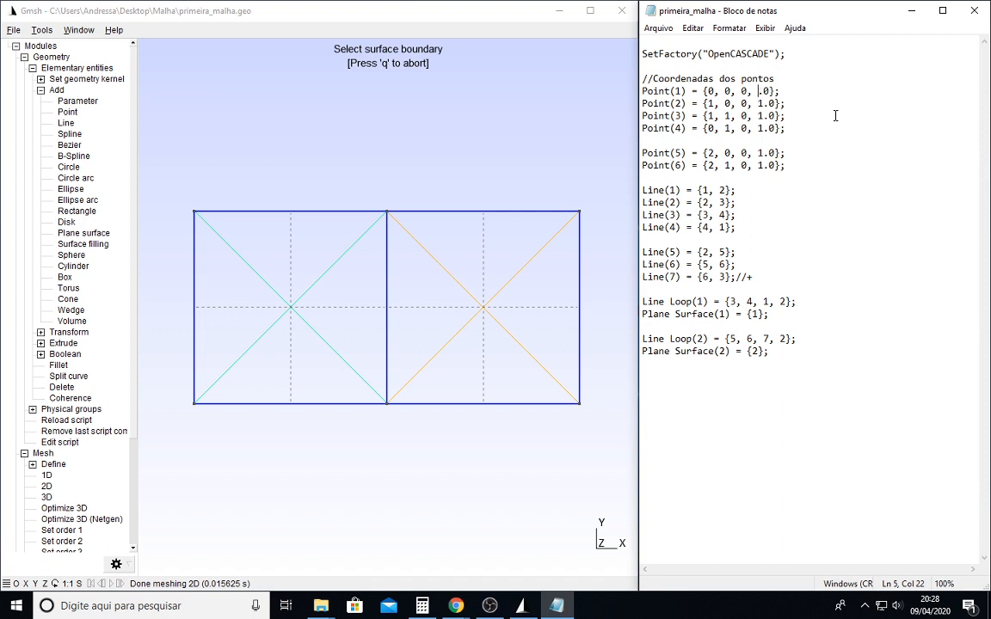
key(Delete)
key(Delete)
key(Delete)
text(0.1)
key(BackSpace)
key(BackSpace)
key(BackSpace)
text(0.1)
key(Down)
key(Left)
key(Left)
key(BackSpace)
key(Delete)
text(.1)
key(shift+Left)
key(shift+Left)
key(Delete)
key(Right)
text(.1)
Set the element size of points 5 and 6 to 0.1 and save the script.
key(Down)
key(Down)
key(Home)
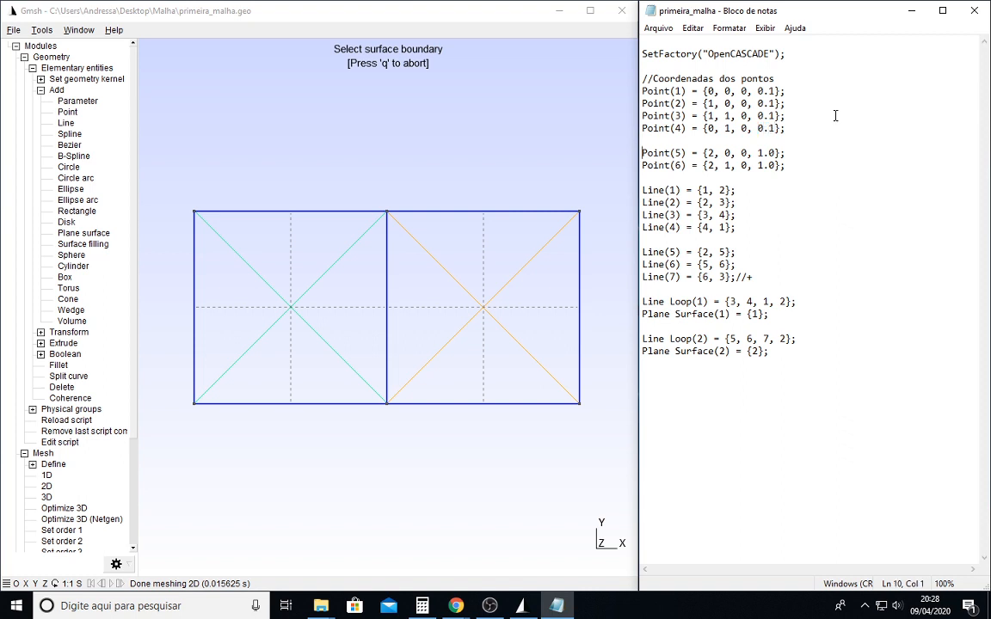
key(Up)
key(End)
key(Left)
key(Left)
key(BackSpace)
key(BackSpace)
text(.1)
key(Down)
key(Left)
key(Left)
key(BackSpace)
key(BackSpace)
text(.1)
click(658, 28)
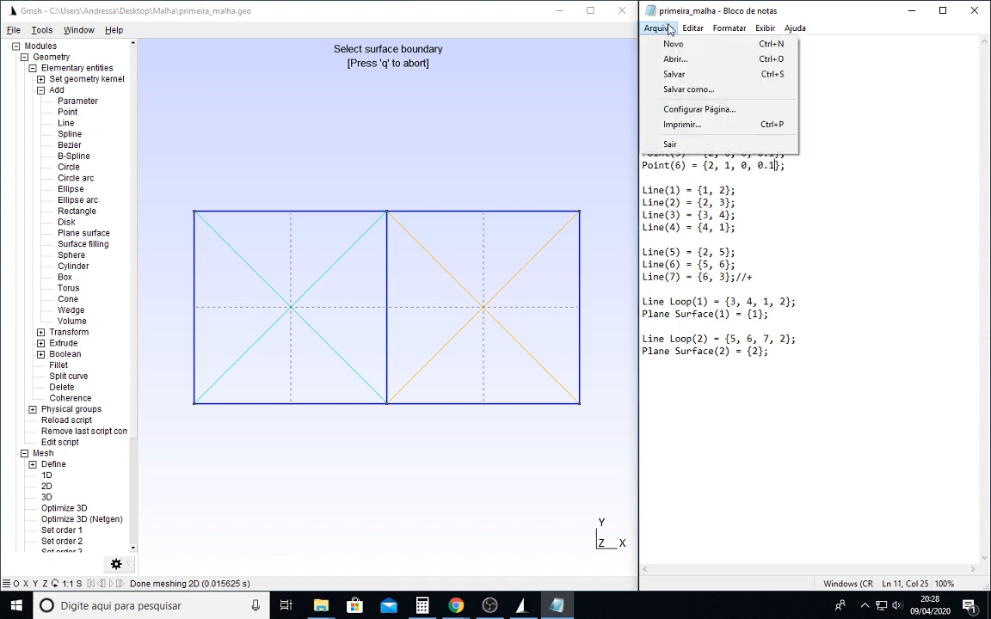
click(676, 74)
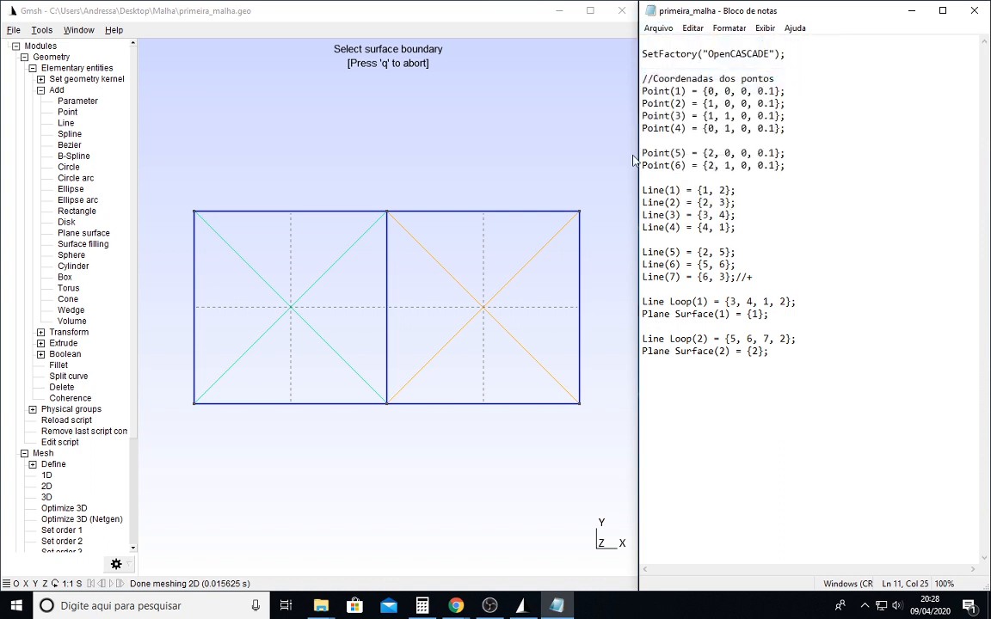
Reload the script in Gmsh and generate the 2D mesh with the new element sizes.
click(83, 423)
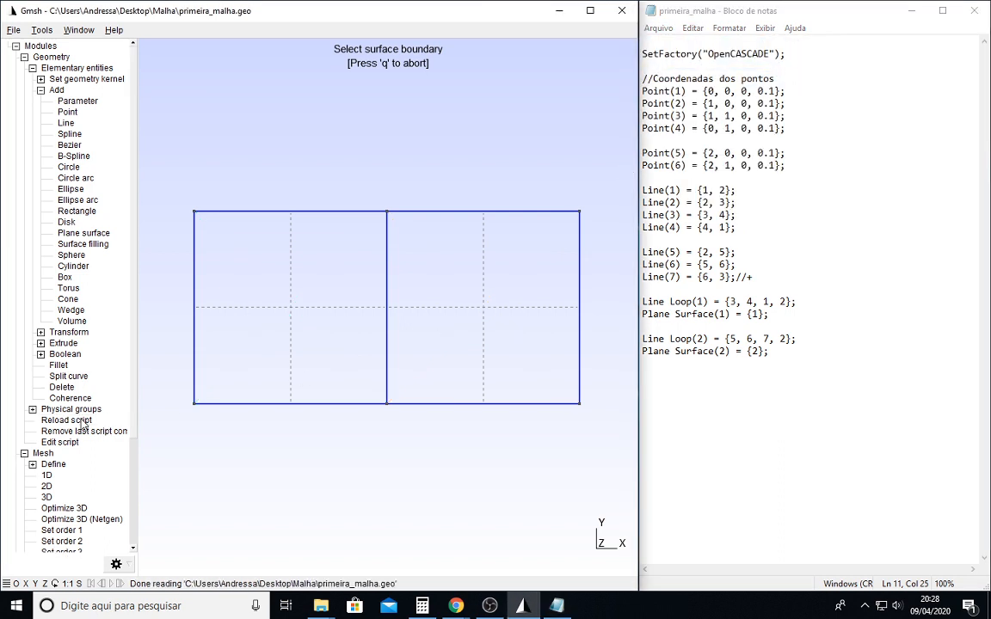
click(46, 487)
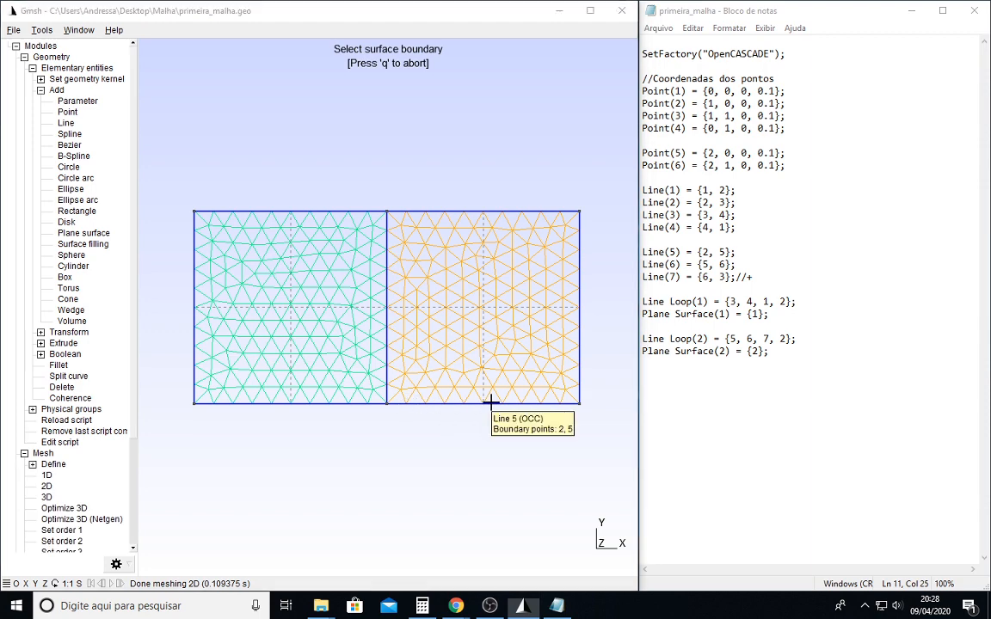
right_drag(510, 404, 512, 403)
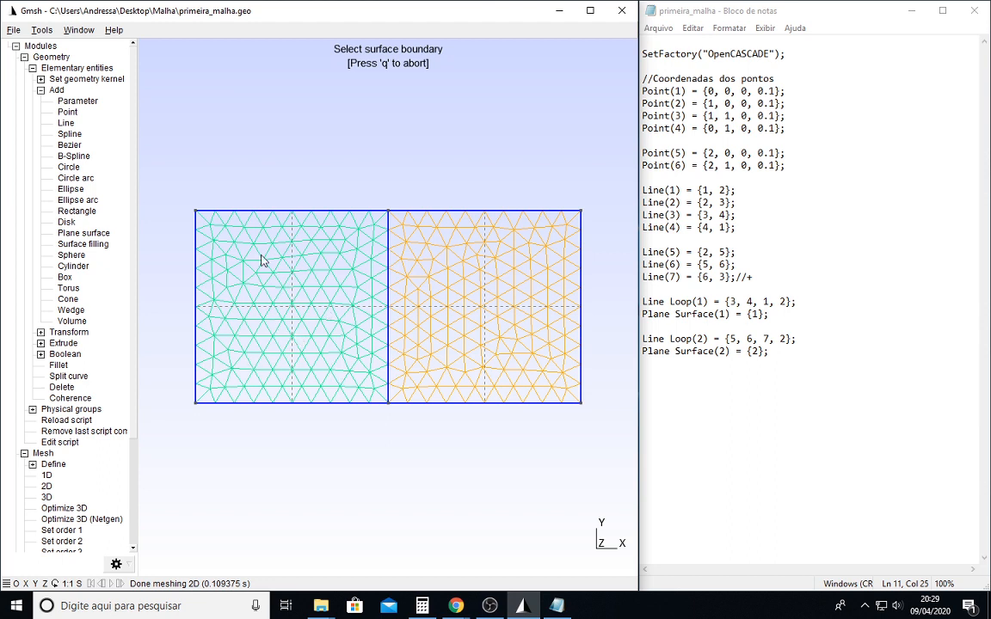
Move the Line Loop(2) definition directly below Line Loop(1), group both Plane Surface lines together, and save the script.
click(668, 339)
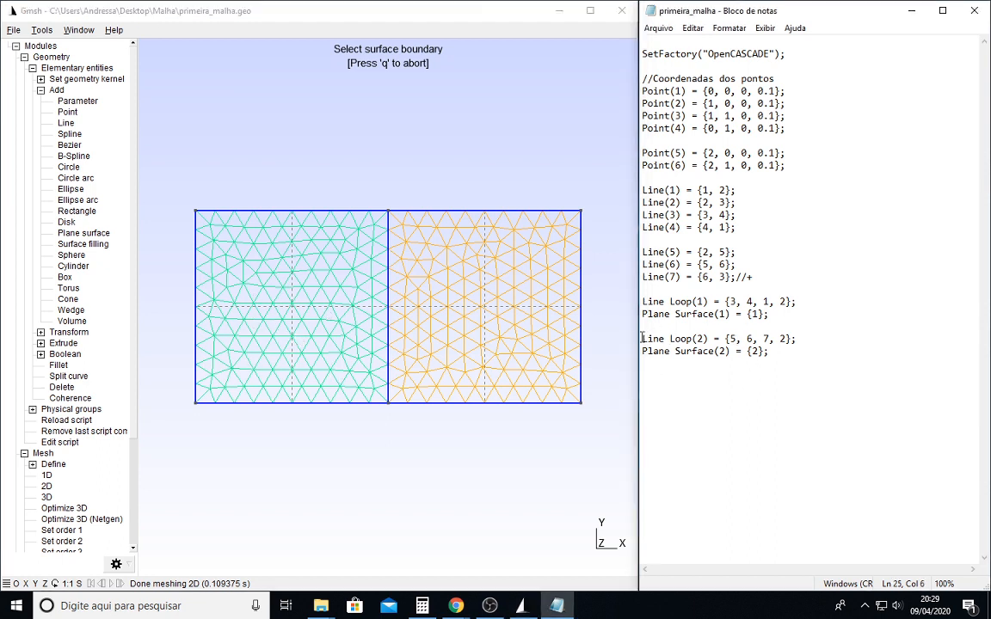
drag(642, 338, 798, 340)
key(ctrl+c)
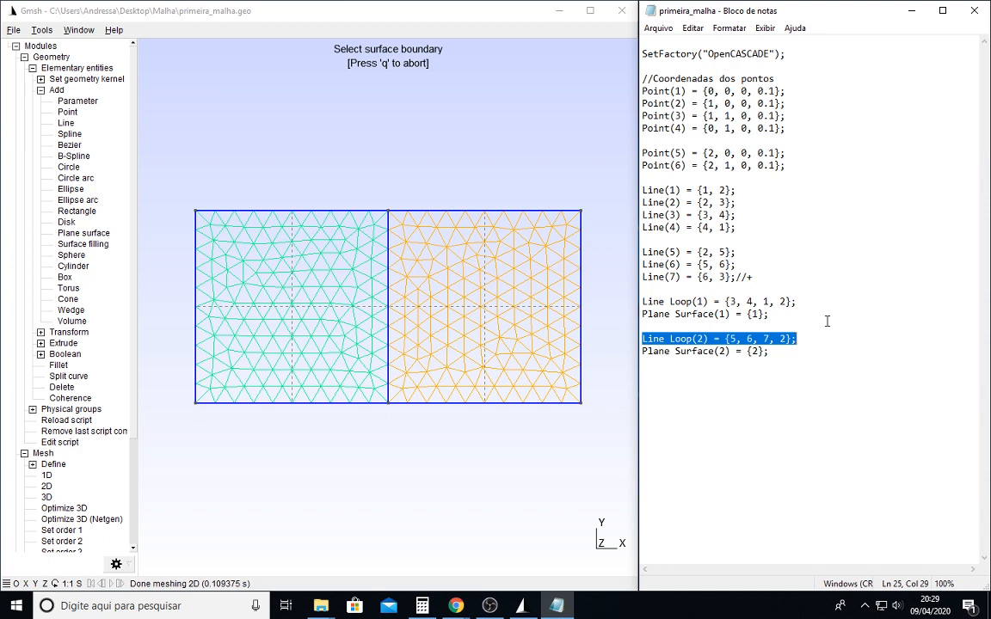
click(802, 303)
key(Return)
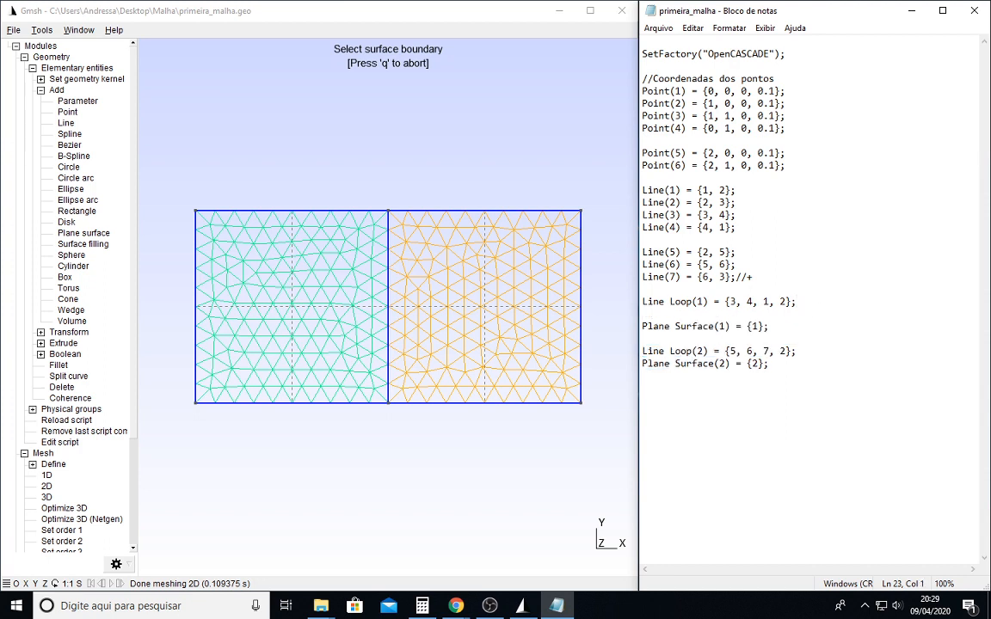
key(ctrl+v)
key(Return)
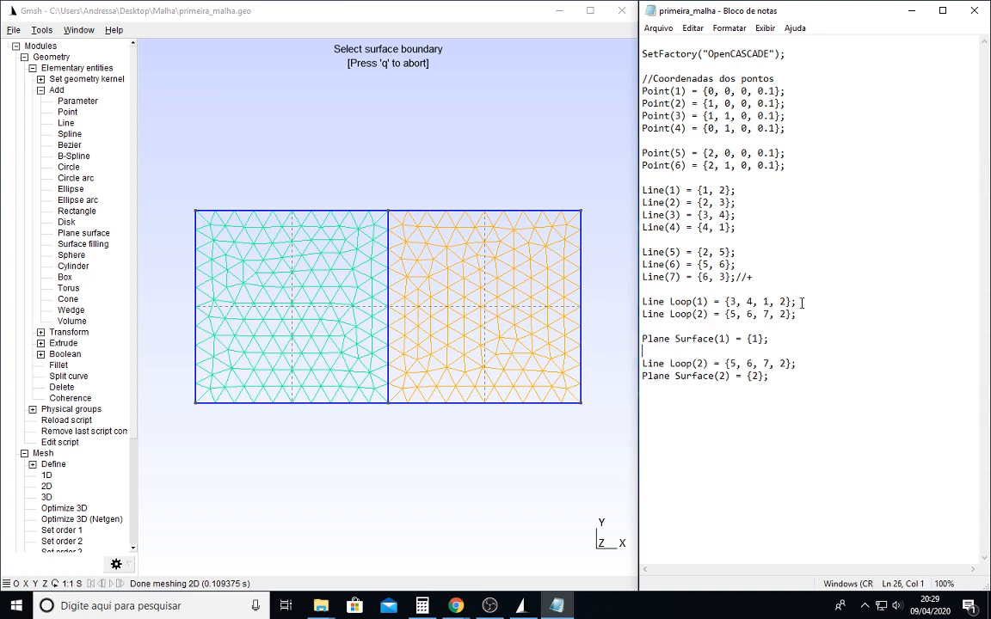
key(Delete)
key(shift+Down)
key(Delete)
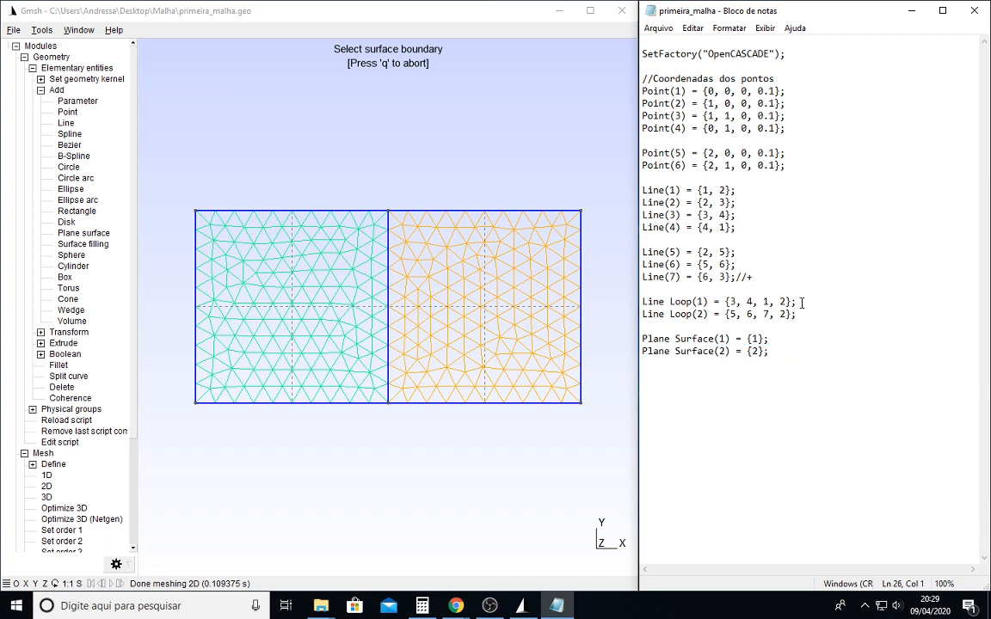
click(659, 29)
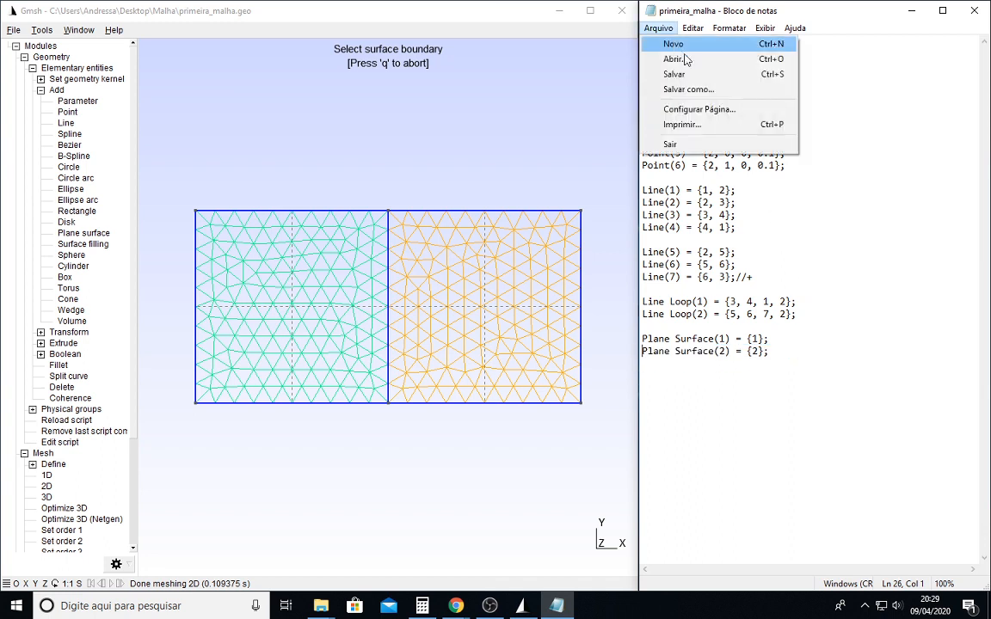
click(674, 74)
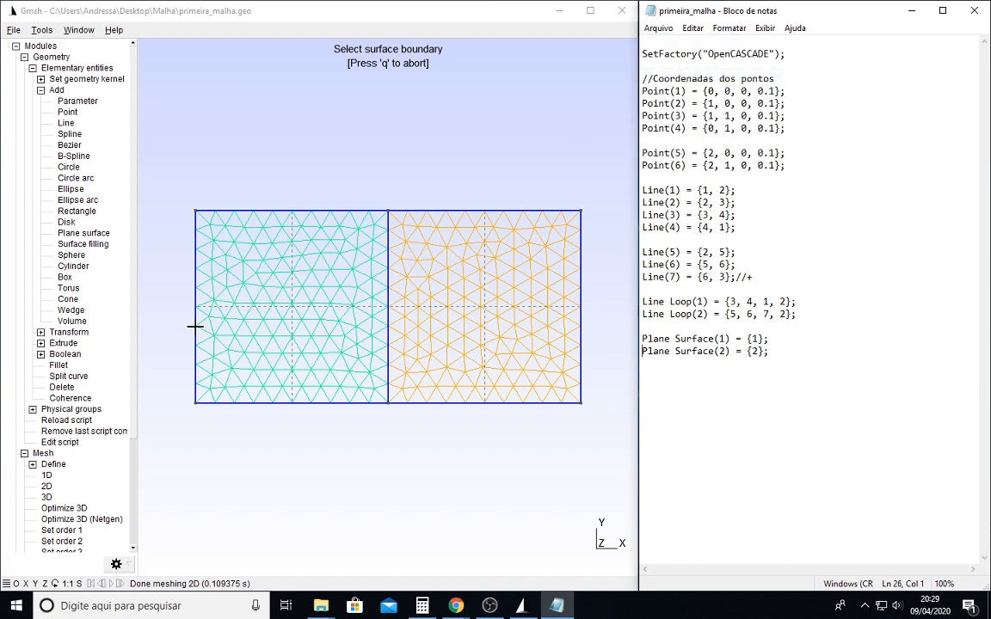
Reload the reordered script in Gmsh and generate the 2D mesh again.
click(62, 421)
click(46, 487)
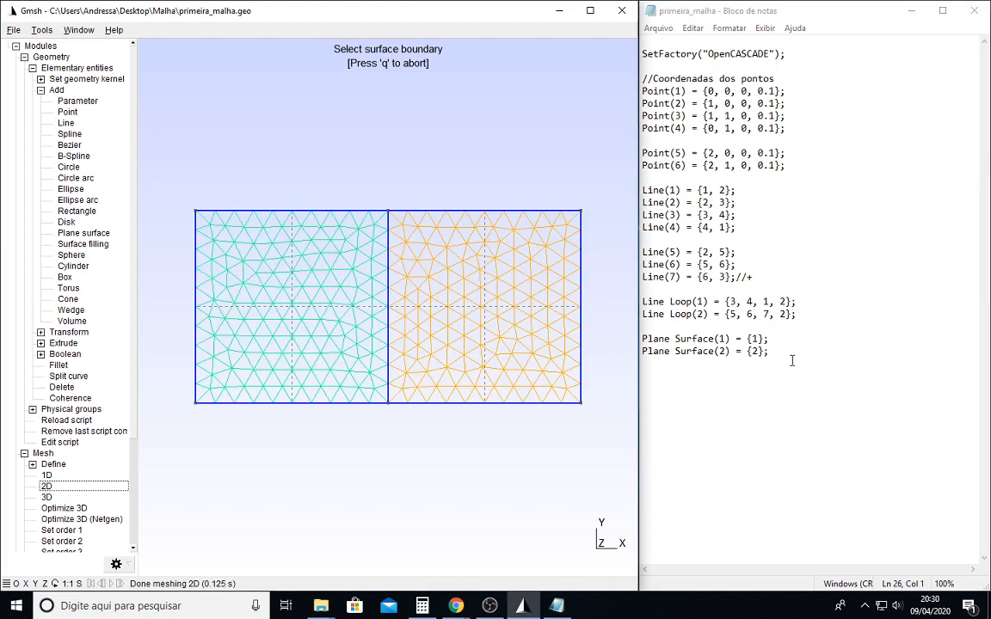
Add the comment "//Criando uma malha estruturada" after the plane surfaces, leaving a blank line below it.
click(824, 367)
key(Return)
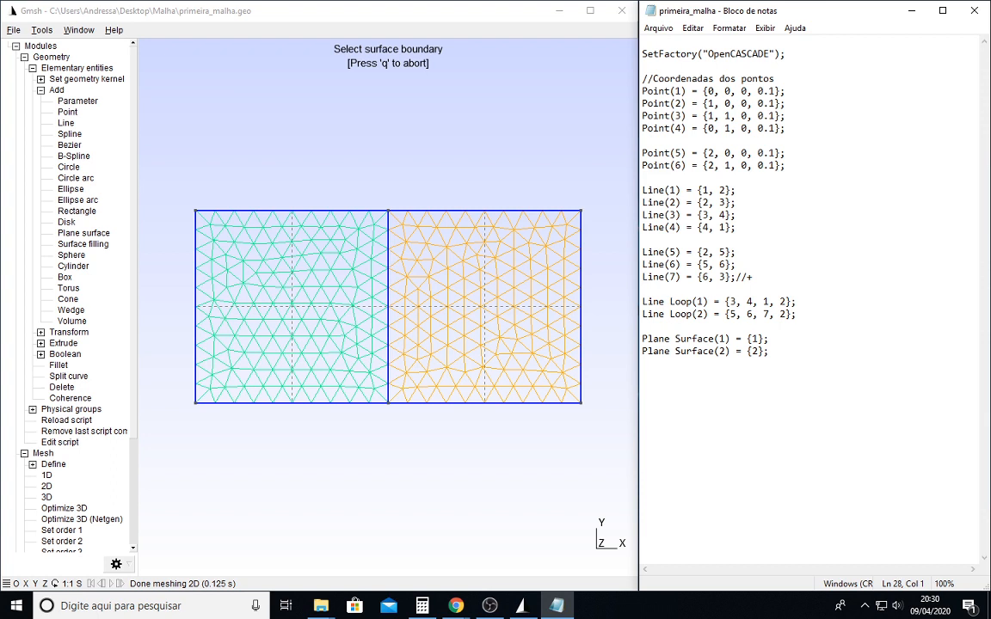
text(//riando)
key(Left)
key(Left)
key(Left)
text(C)
key(Right)
key(Right)
key(Right)
text(uma malha )
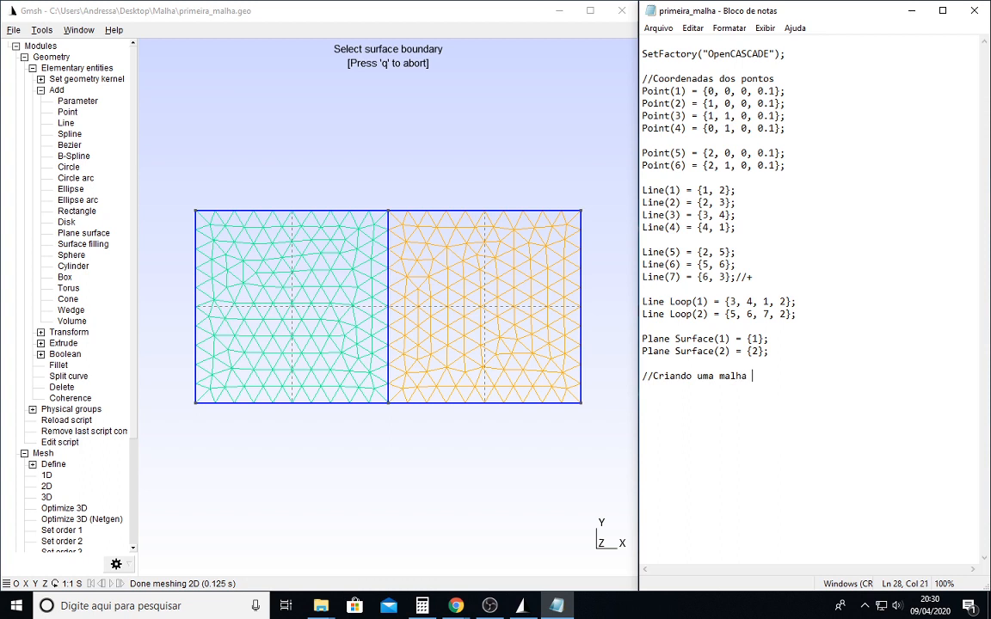
text(estruturada)
key(Return)
key(Return)
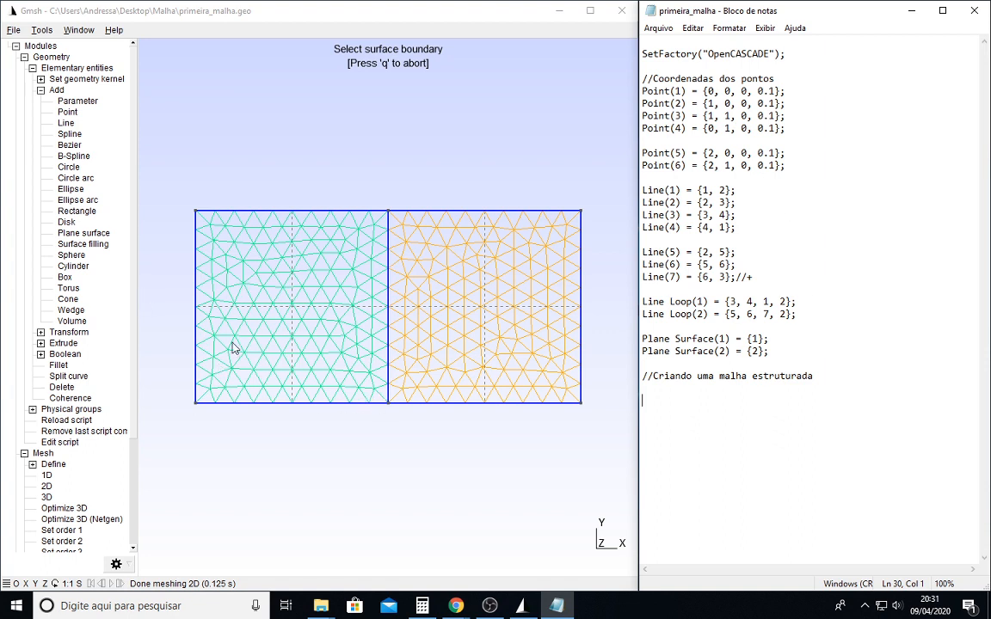
Browse the geometry and mesh commands and expand the Transfinite options among the mesh definitions.
click(40, 332)
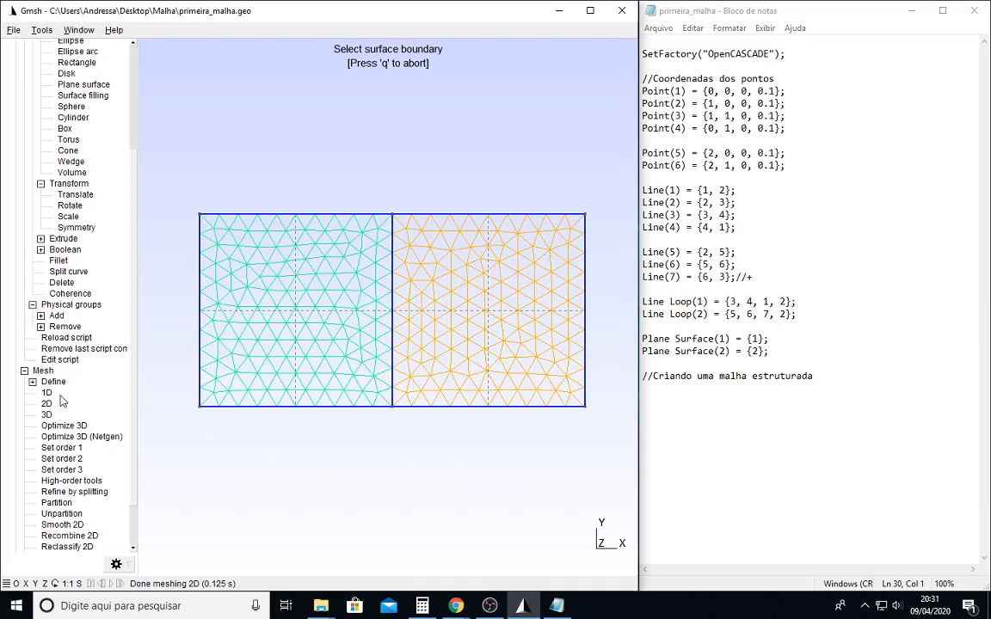
scroll(82, 369, up, 5)
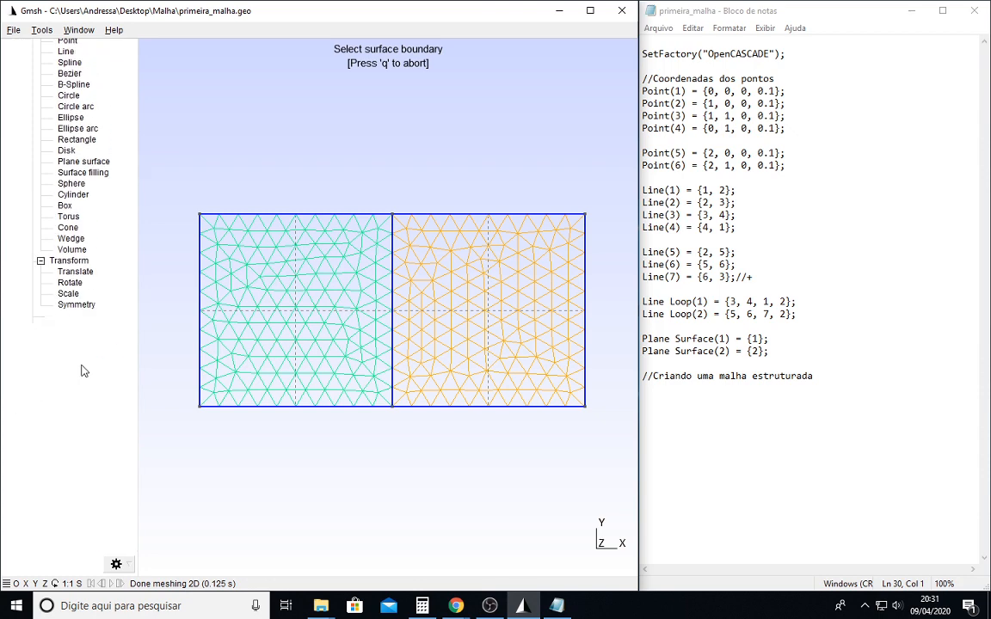
scroll(91, 274, down, 6)
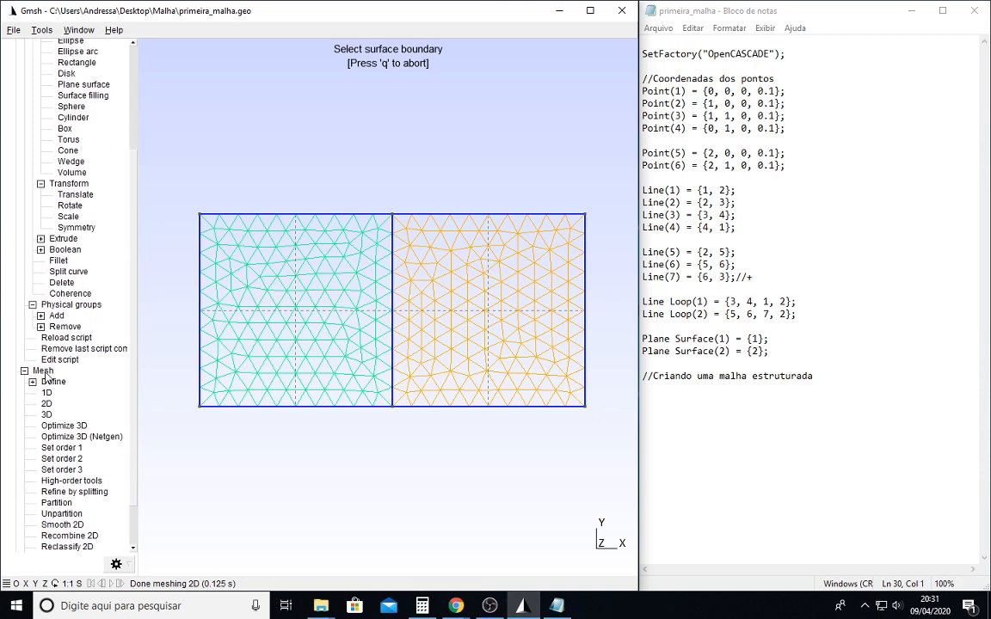
click(24, 368)
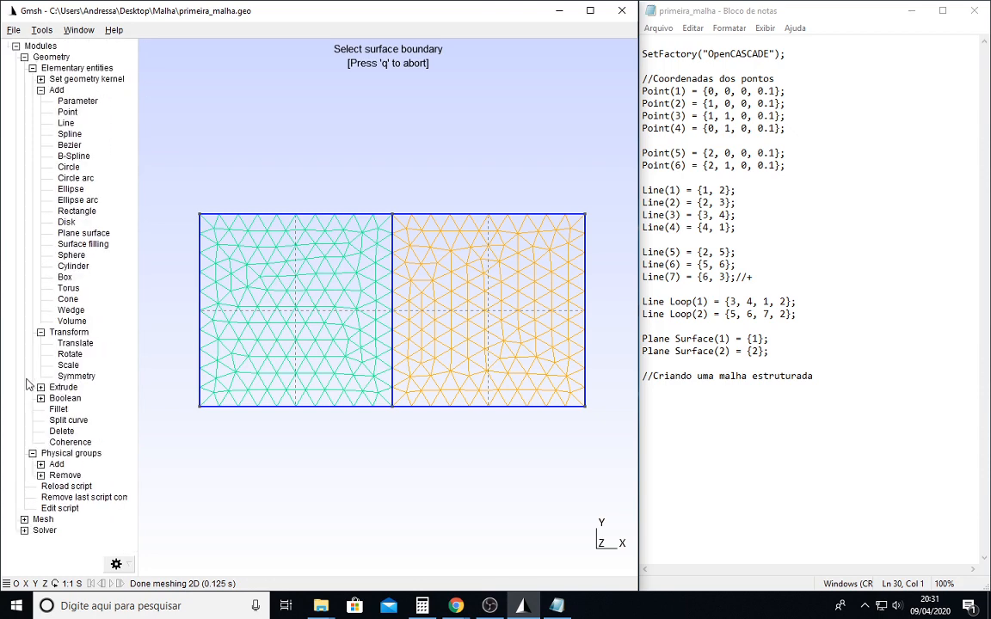
click(24, 520)
scroll(33, 465, down, 3)
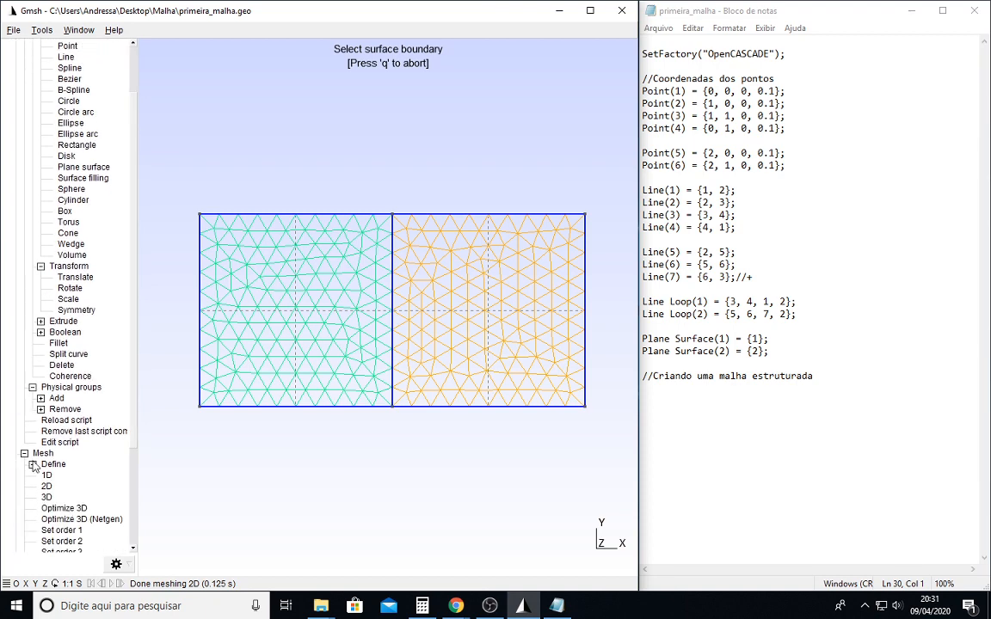
click(32, 465)
scroll(38, 468, down, 3)
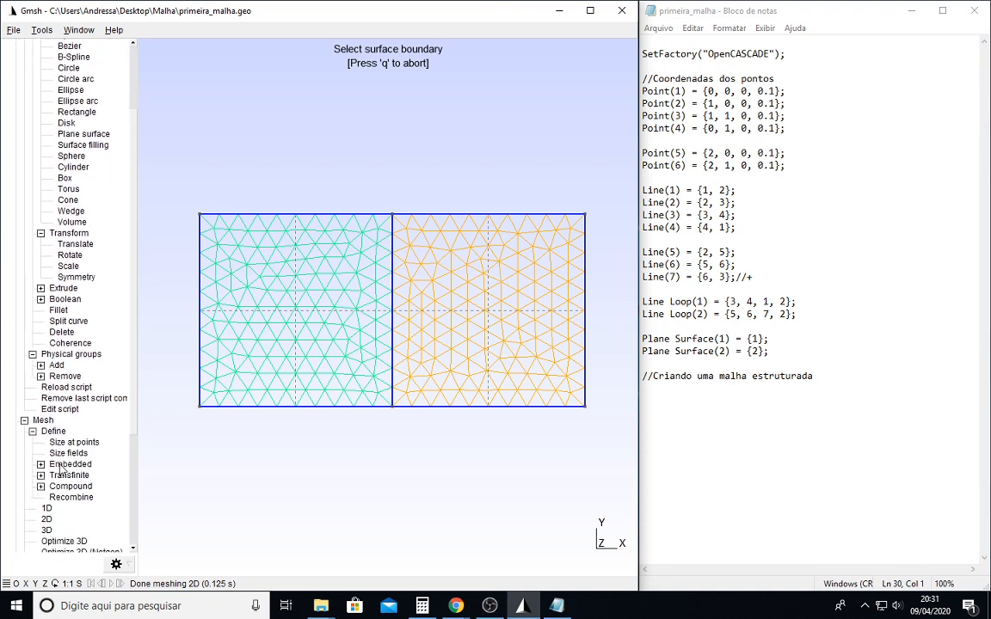
click(41, 454)
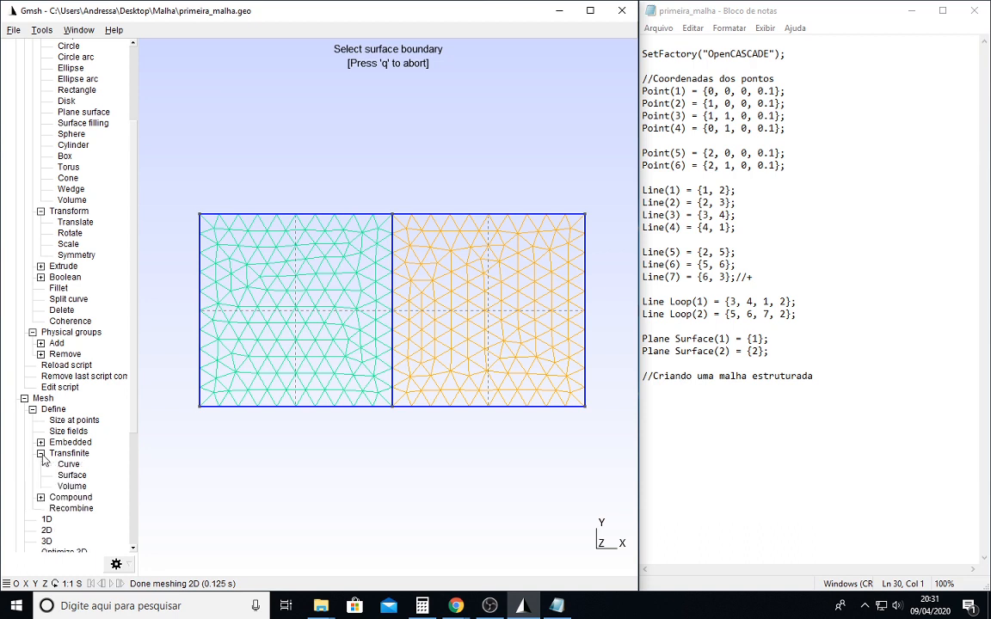
scroll(53, 469, down, 1)
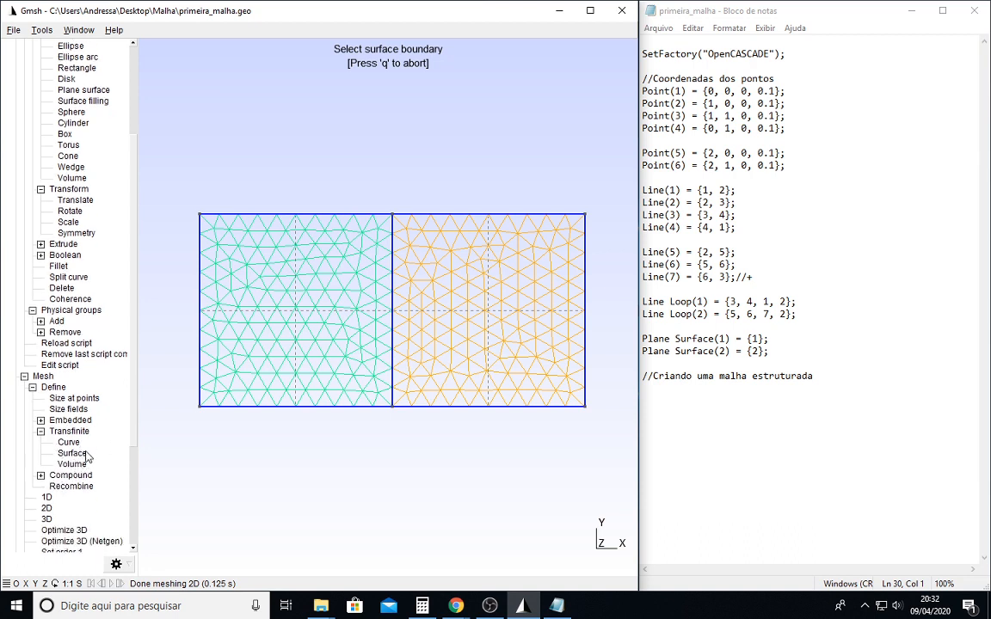
Define the left square as a transfinite surface with the Left arrangement and no boundary points, and exit the command.
click(82, 455)
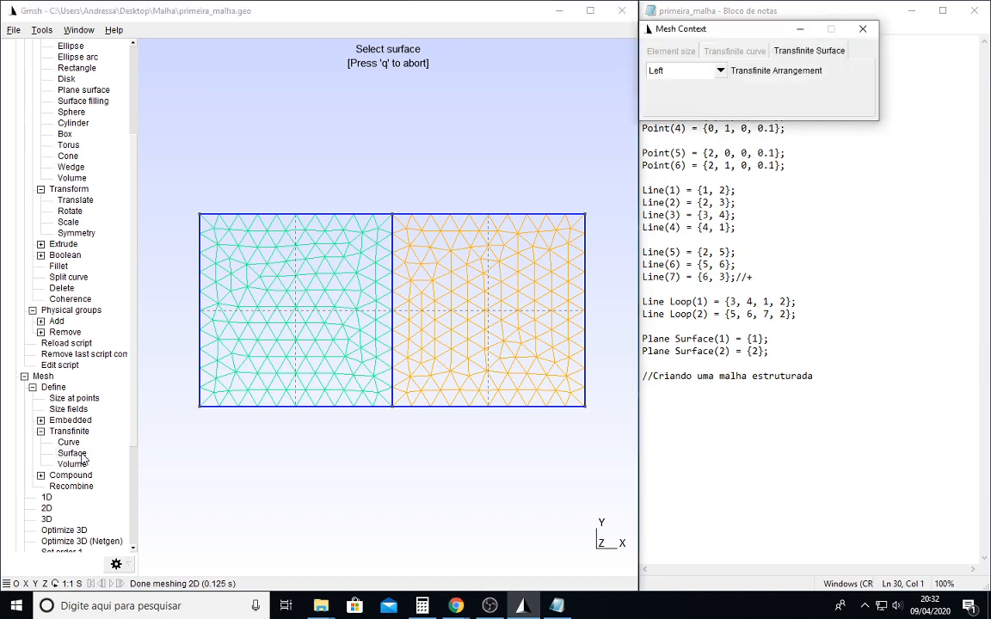
click(297, 307)
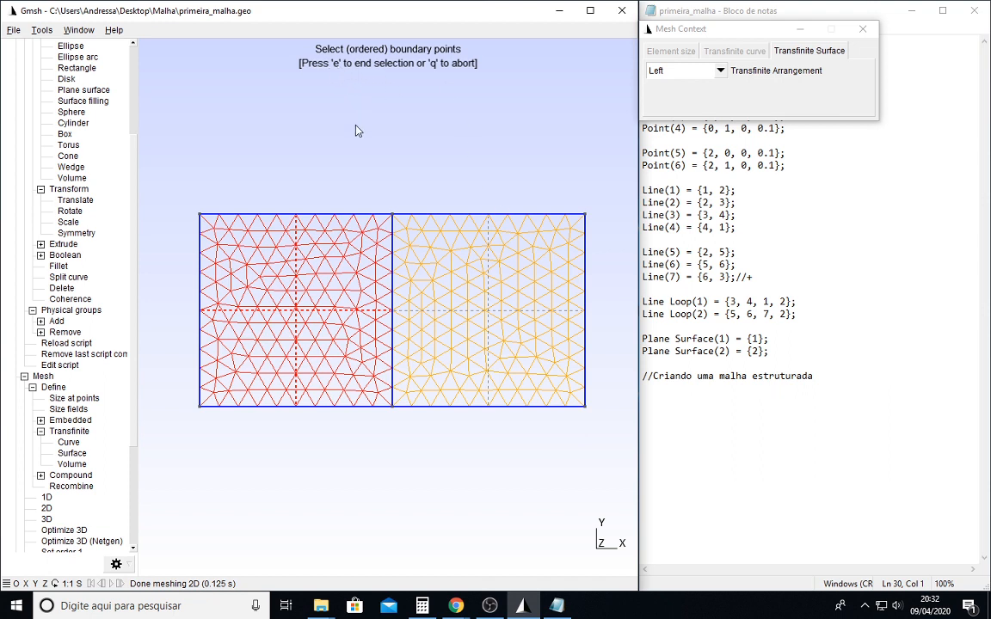
key(e)
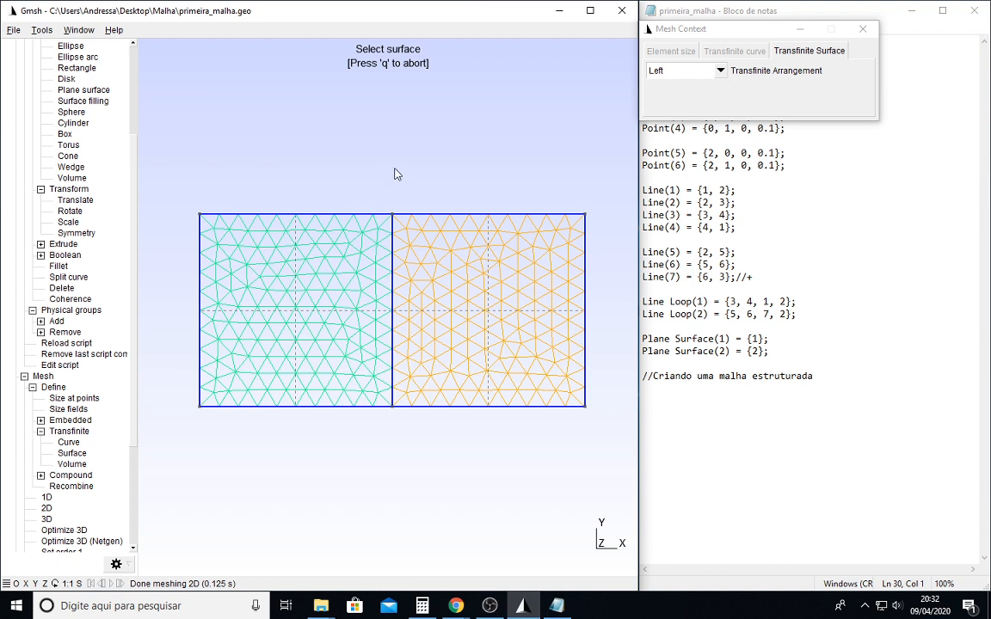
key(q)
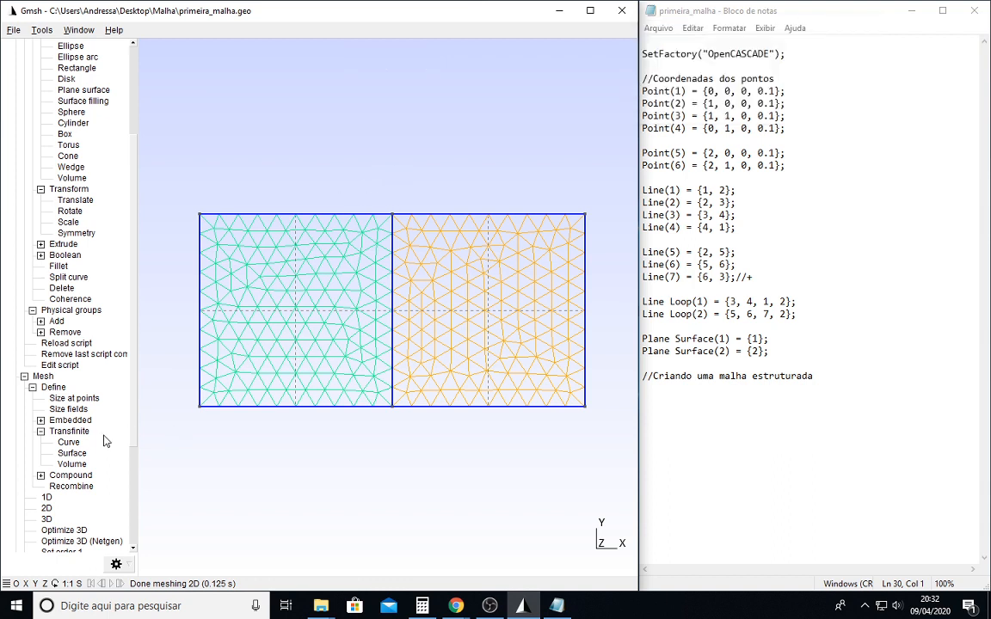
Recombine the mesh of the left square's surface.
click(84, 487)
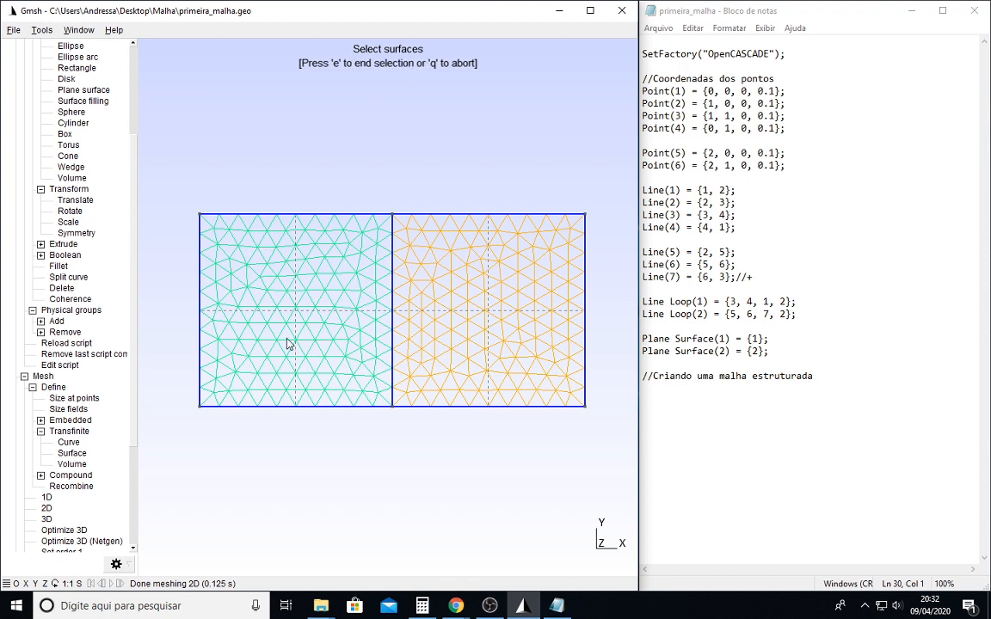
click(296, 312)
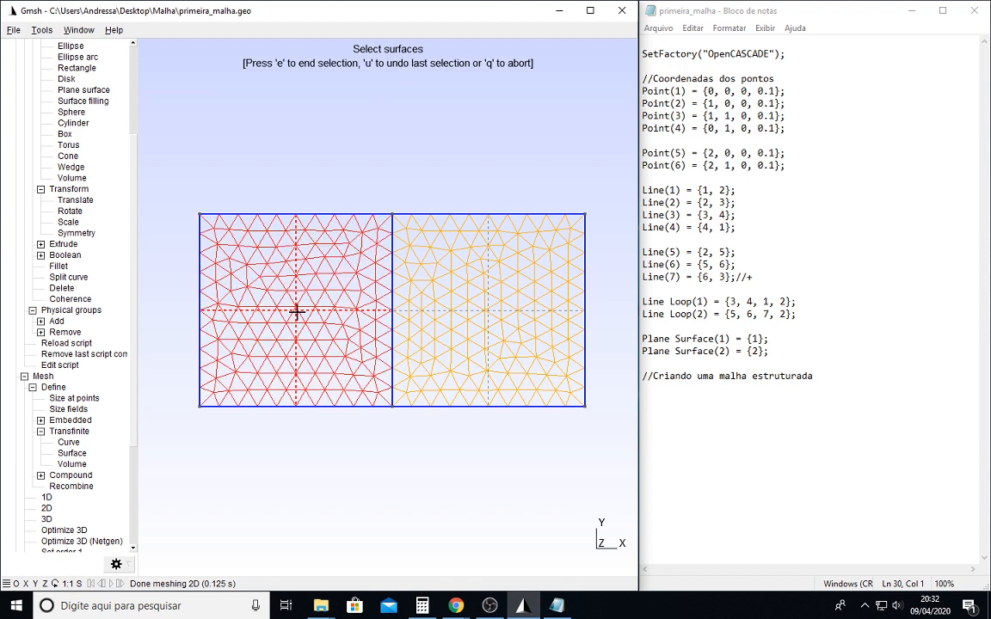
key(u)
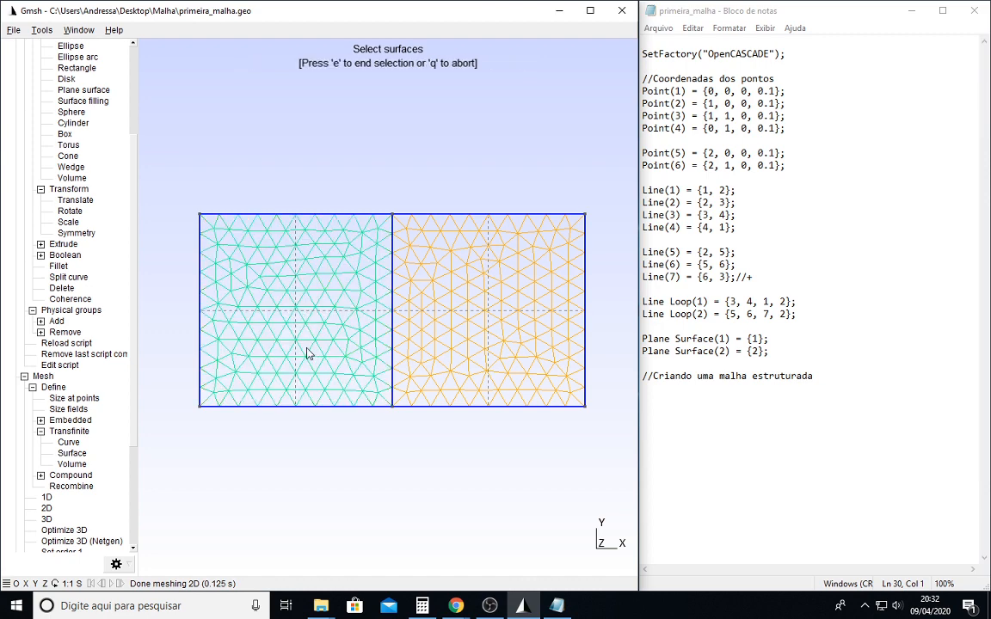
scroll(125, 492, down, 5)
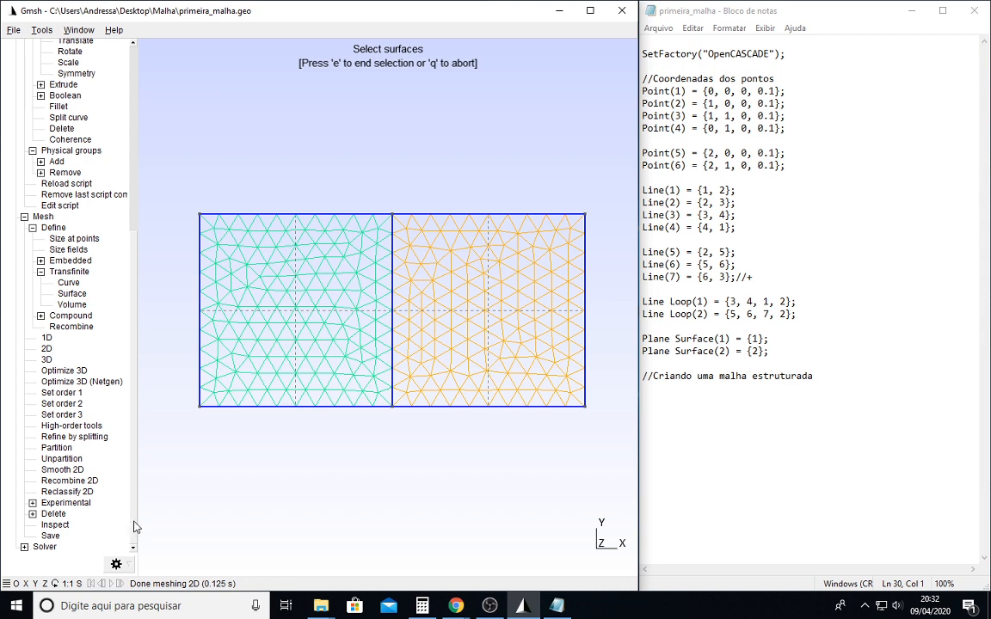
scroll(135, 516, up, 1)
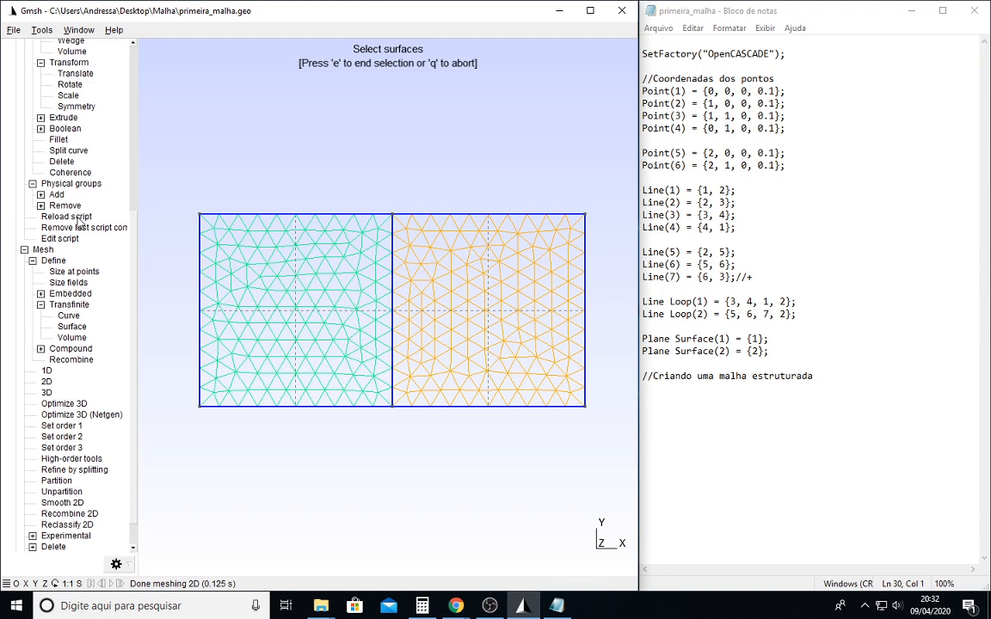
Close the script in Notepad without saving and reopen primeira_malha from the Malha folder, placing it beside Gmsh.
key(alt+F4)
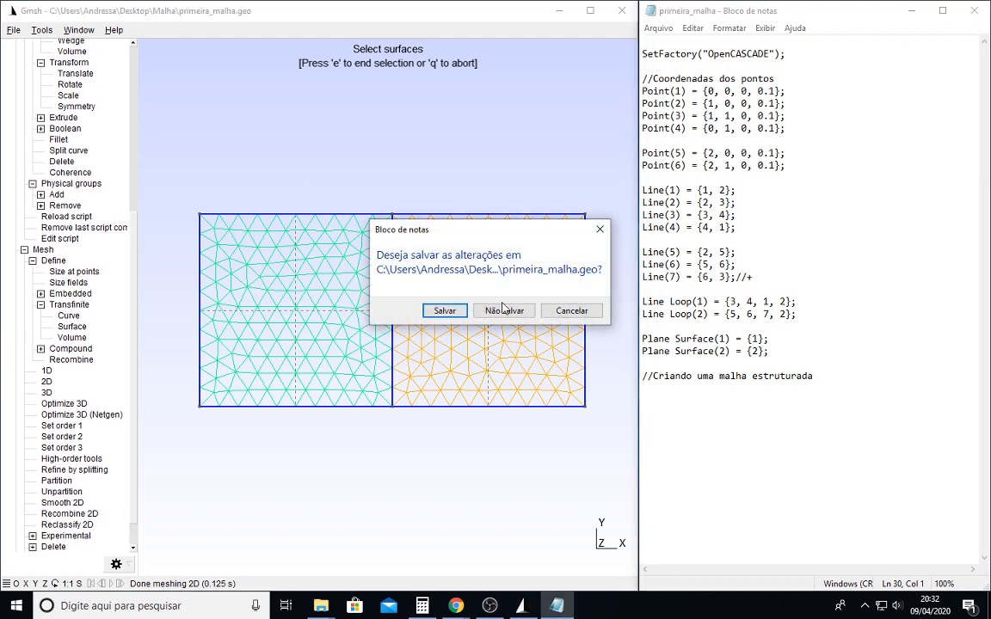
click(507, 313)
double_click(902, 168)
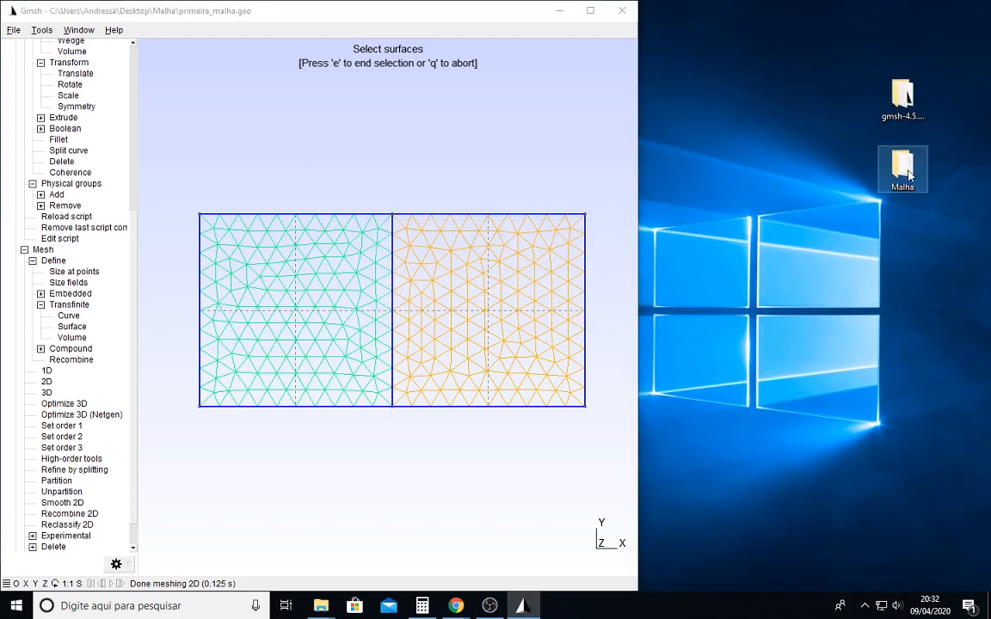
double_click(568, 358)
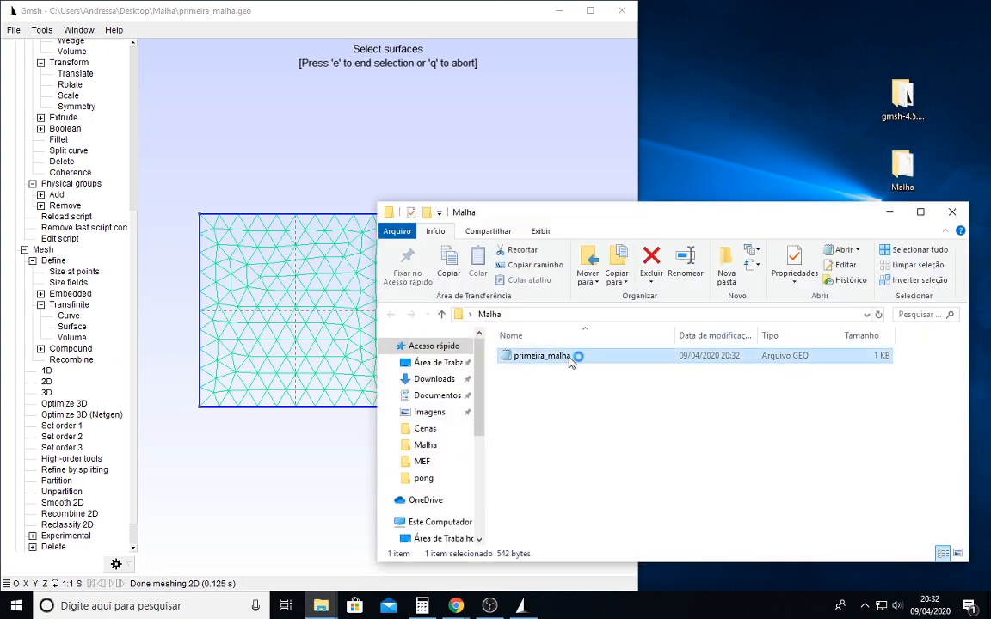
click(514, 228)
click(946, 214)
drag(887, 128, 989, 127)
Remove the "//+" marker lines around the Transfinite Surface definition and save the script.
click(710, 362)
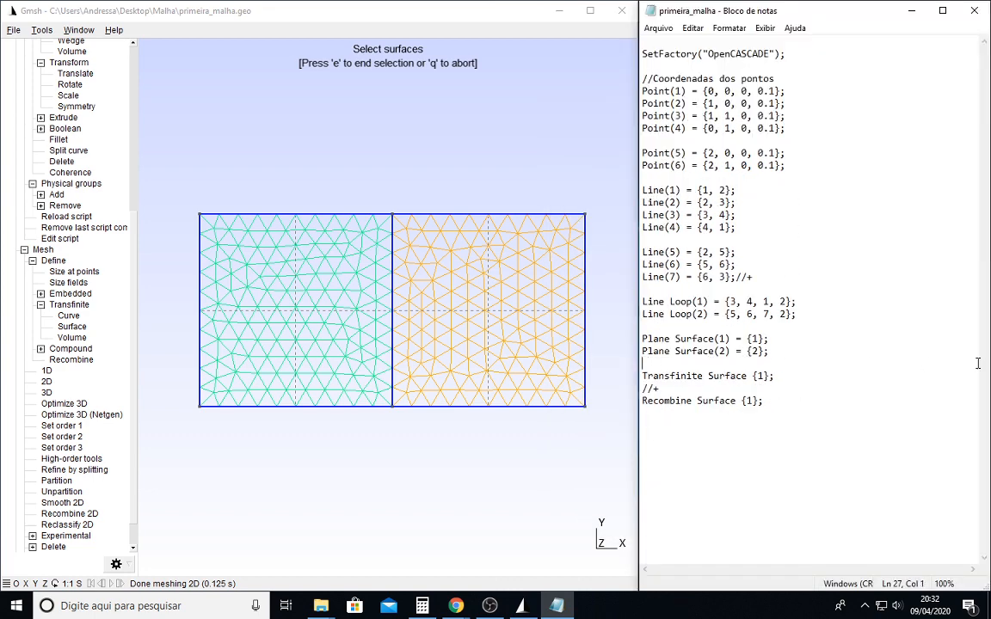
key(Delete)
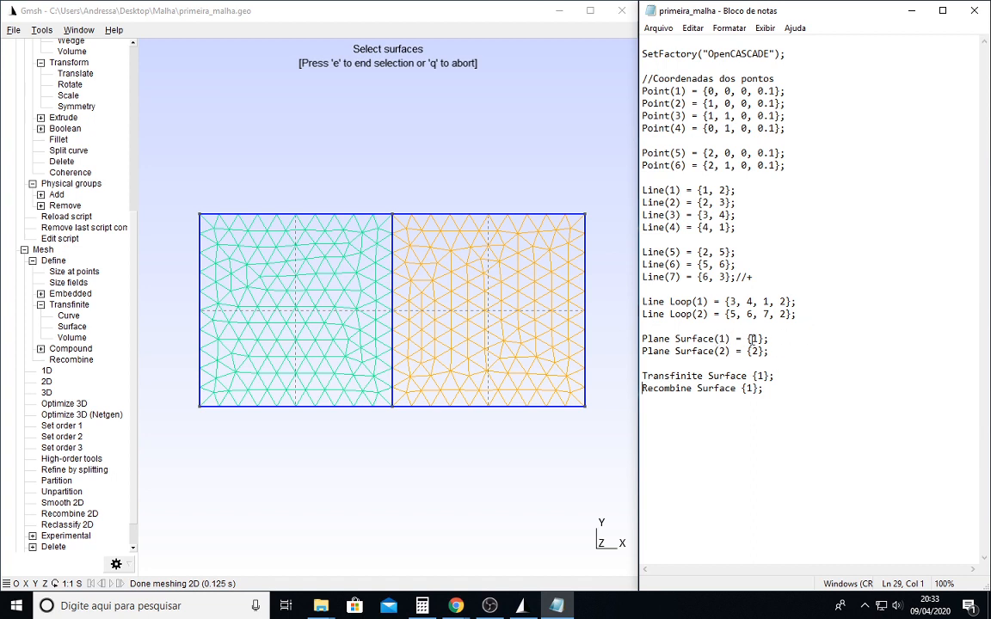
click(658, 27)
click(679, 74)
Reload the script in Gmsh and generate the 2D mesh with the left square structured.
click(65, 216)
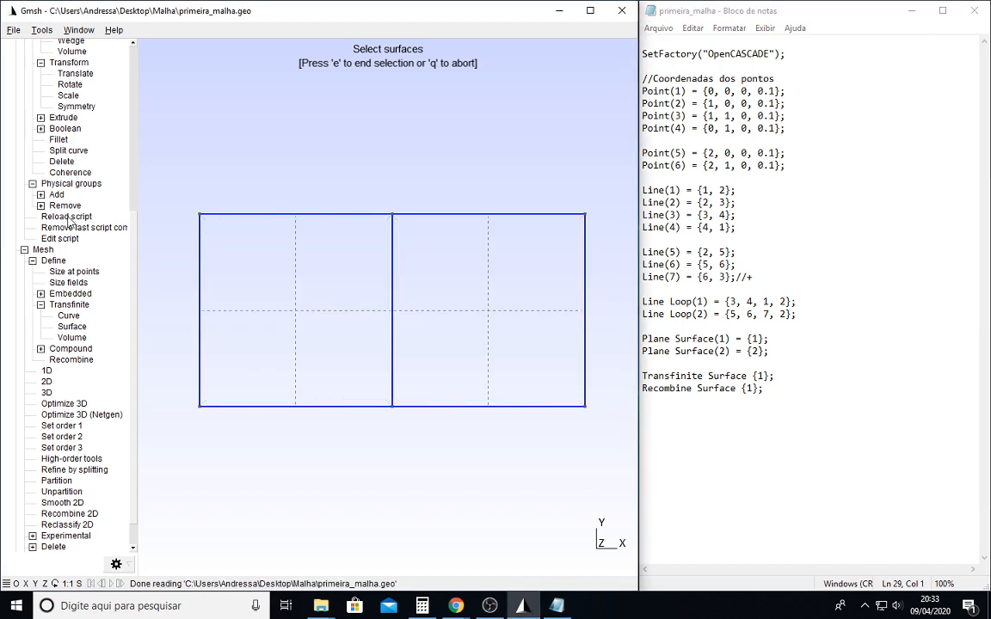
click(46, 382)
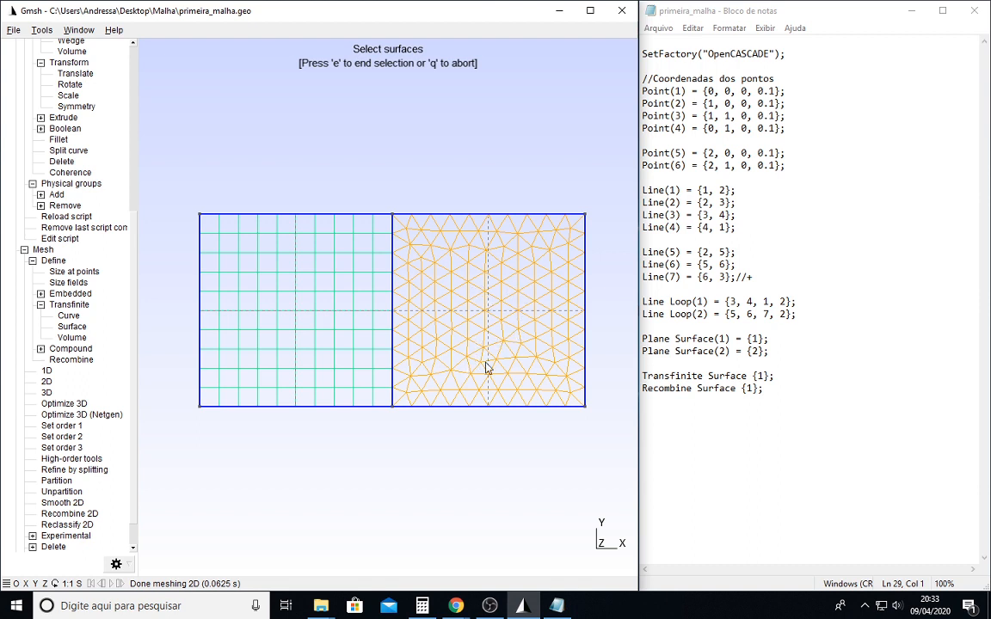
Set the mesh size of points 1 to 6 to 0.01 in the script and save it.
click(767, 91)
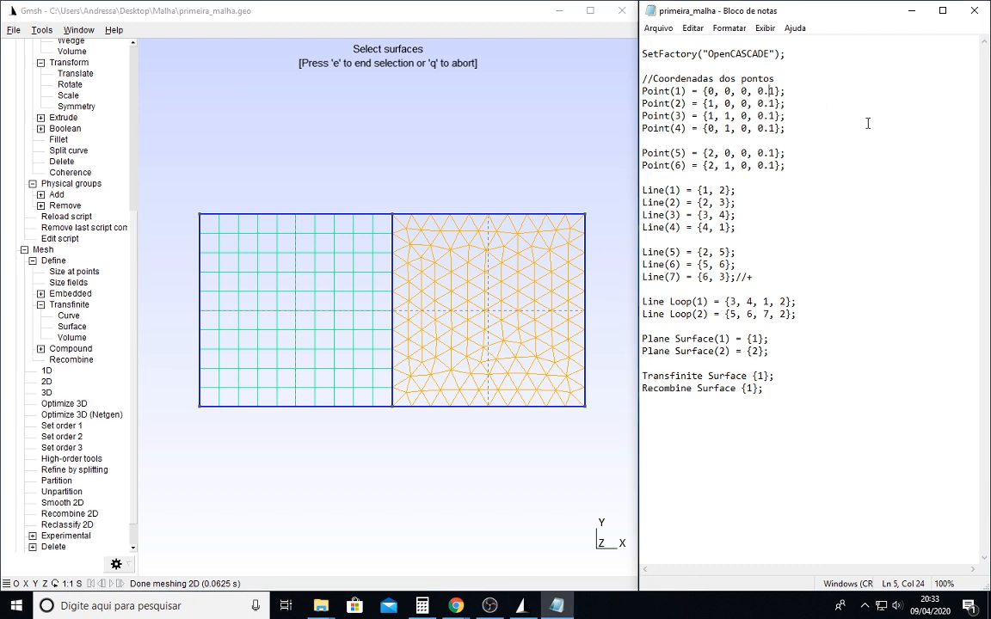
text(0)
key(Down)
text(0, 0)
key(Down)
text(0)
key(Down)
key(Down)
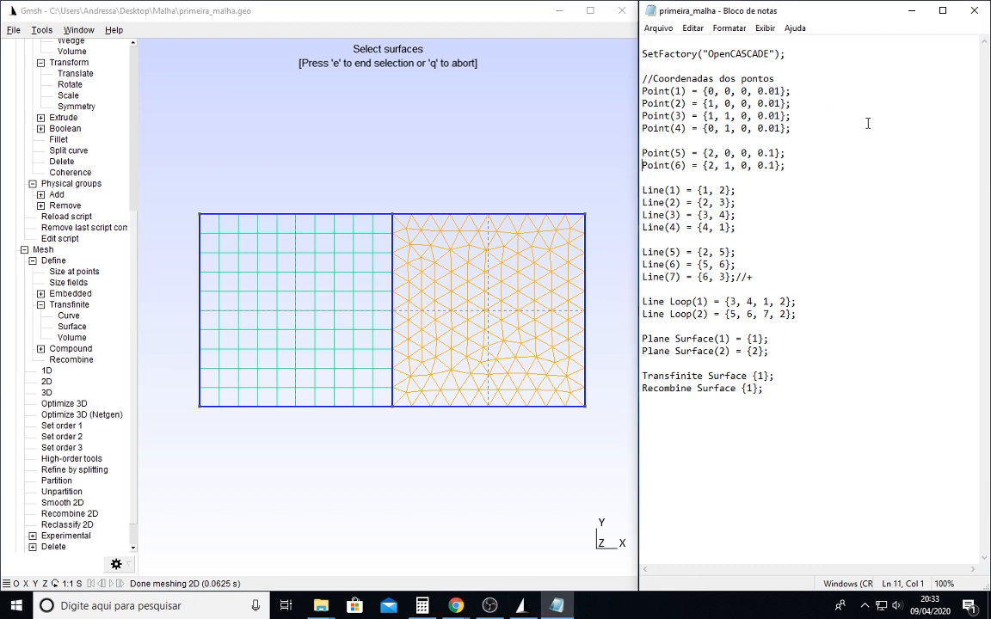
key(Left)
key(Left)
key(Left)
key(Left)
text(0.0)
click(658, 28)
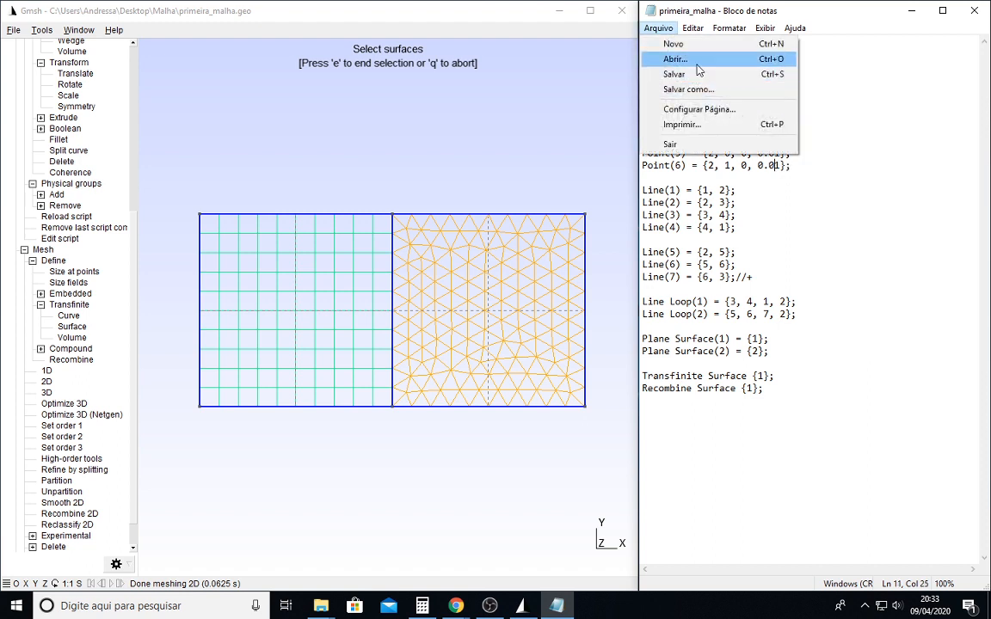
click(698, 74)
Reload the script in Gmsh and generate the 2D mesh with the 0.01 element size.
click(66, 216)
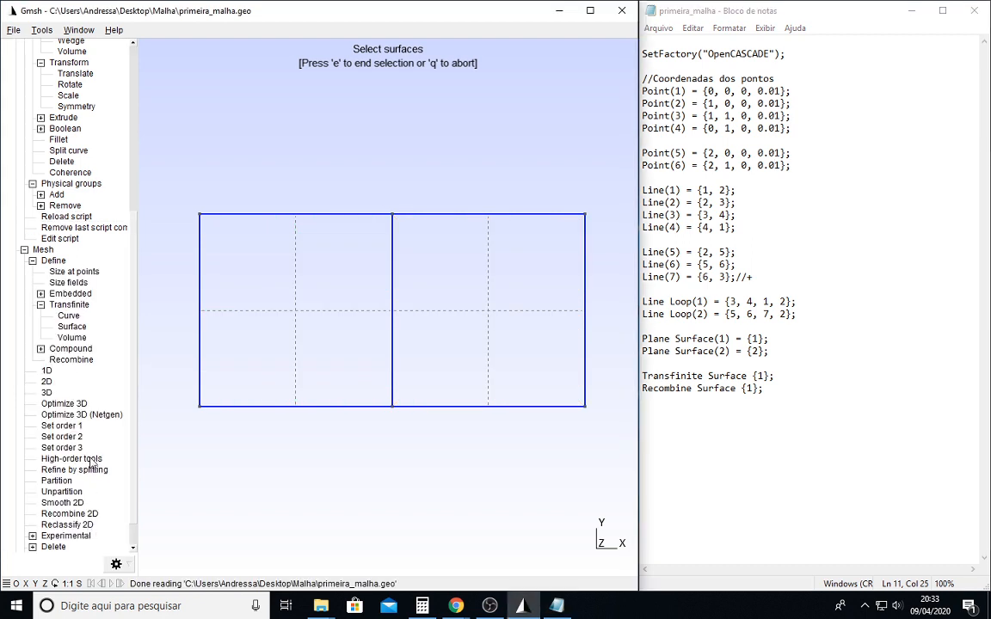
click(46, 383)
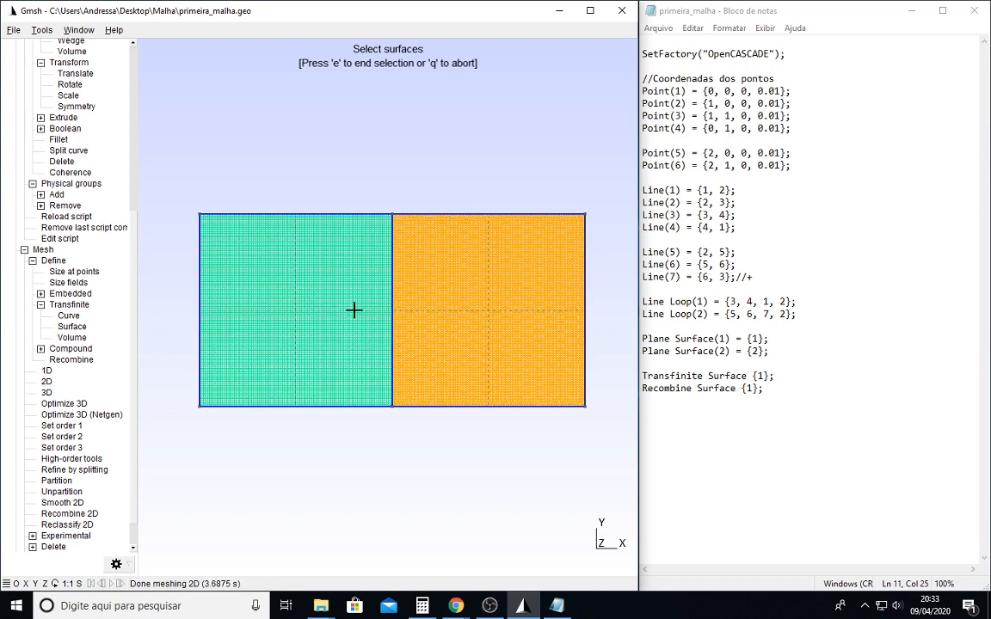
scroll(354, 310, down, 1)
scroll(357, 317, up, 4)
scroll(359, 323, up, 6)
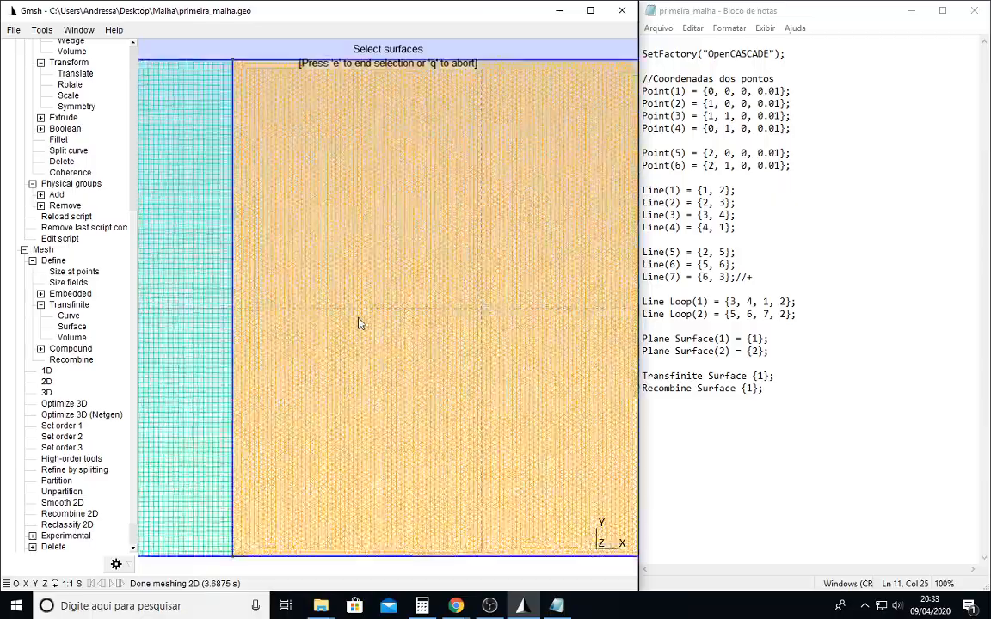
scroll(359, 323, down, 7)
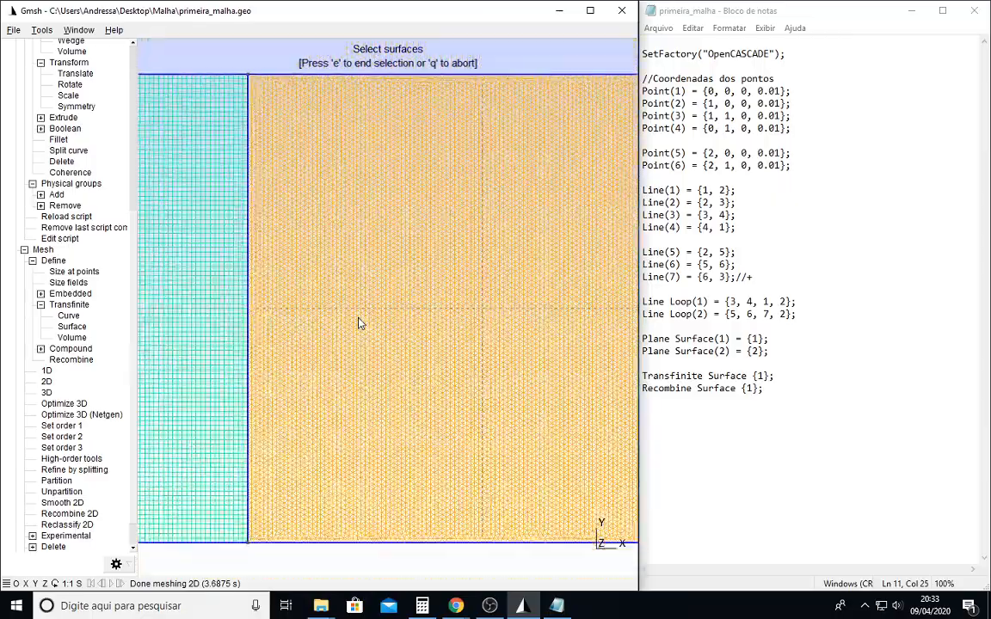
scroll(386, 338, down, 2)
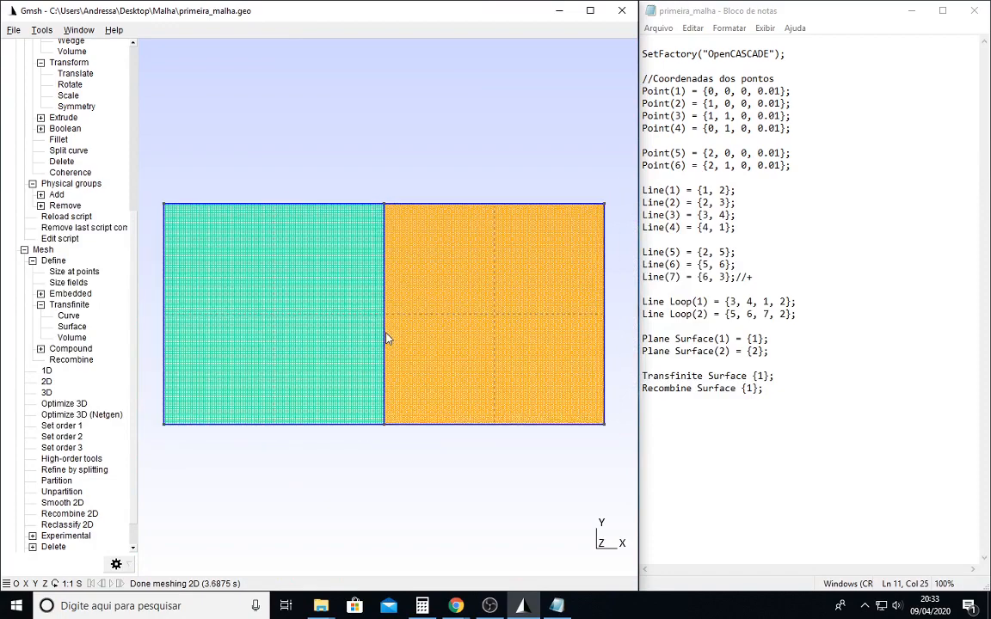
Reload the script once more and regenerate the 2D mesh of both squares.
click(69, 216)
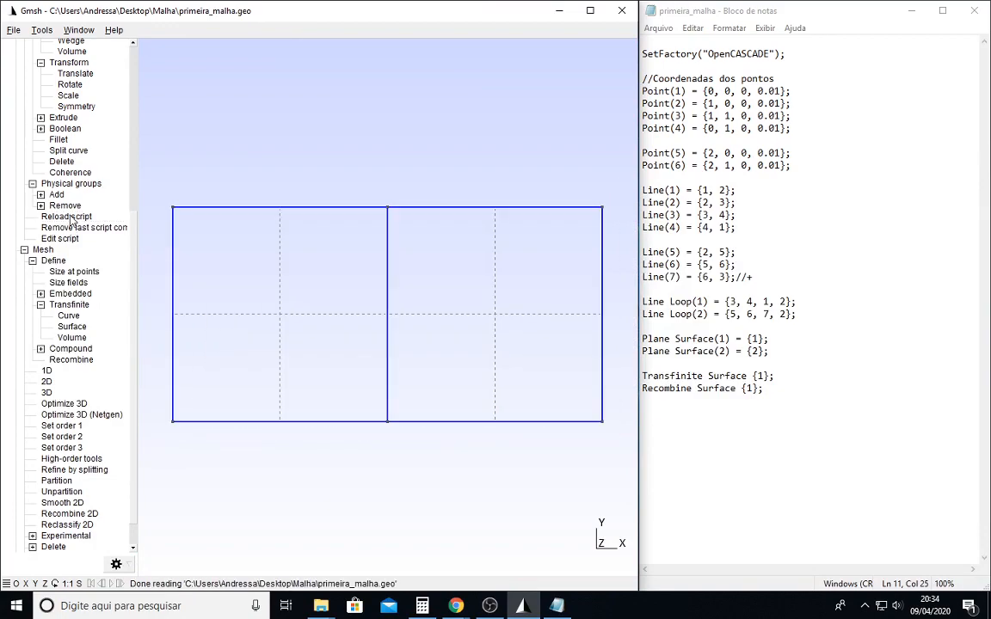
click(47, 382)
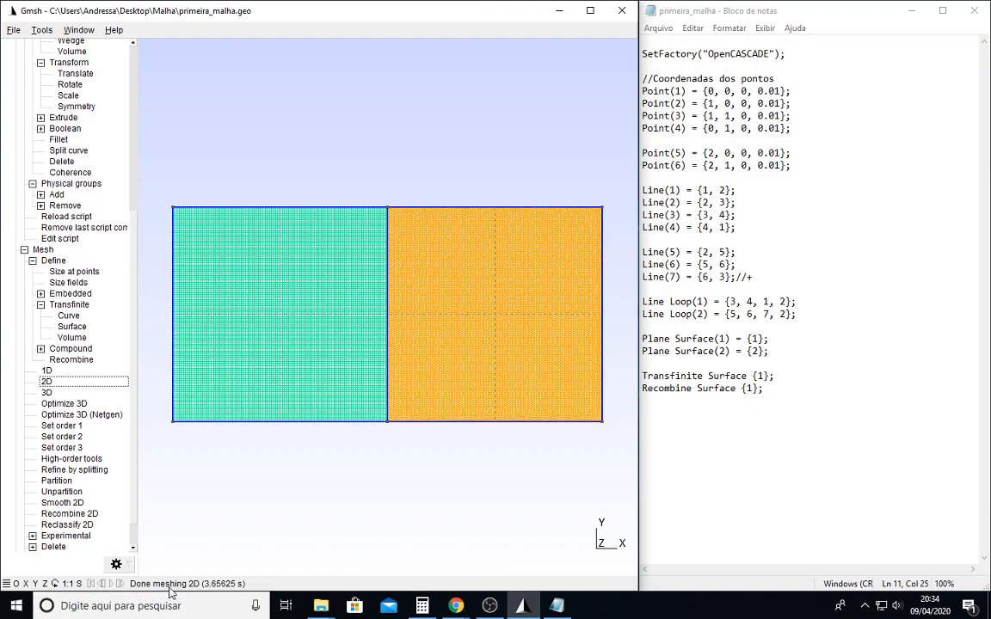
Examine the fine mesh up close on both sides of the edge shared by the two squares.
scroll(344, 305, up, 5)
scroll(350, 309, down, 6)
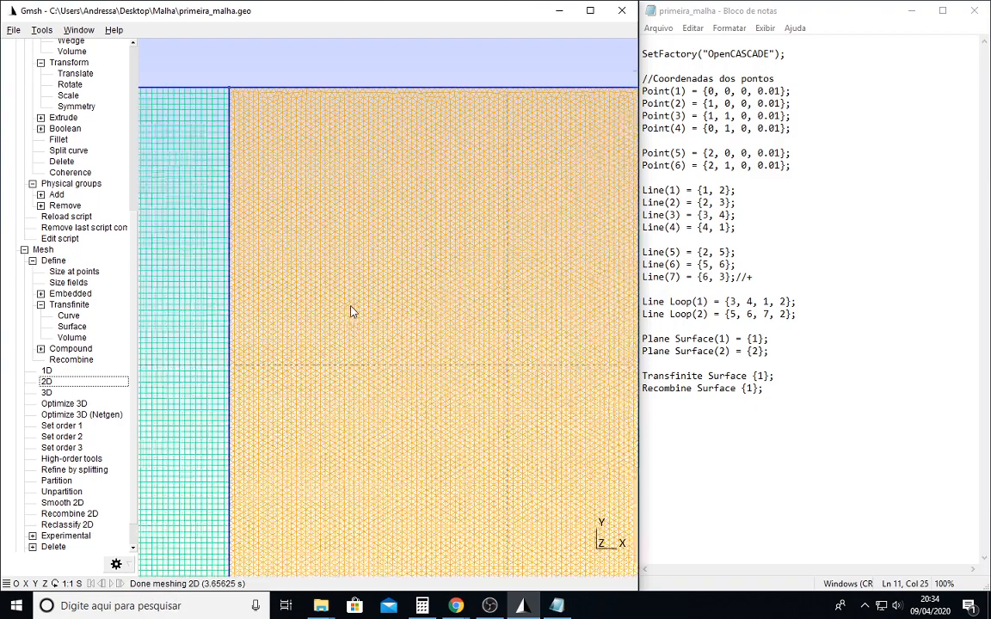
right_drag(222, 318, 268, 134)
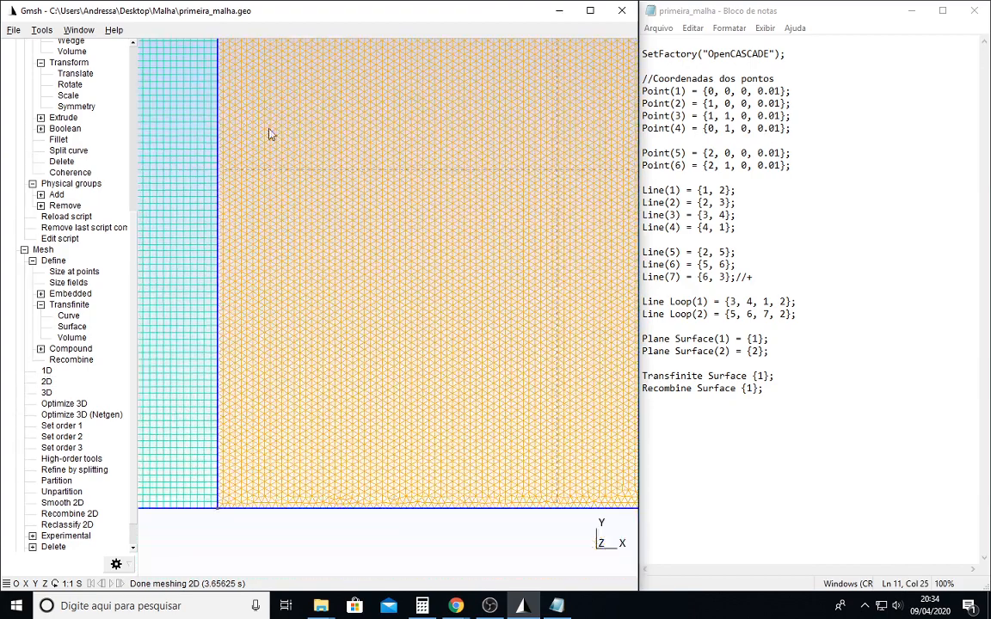
scroll(334, 372, down, 12)
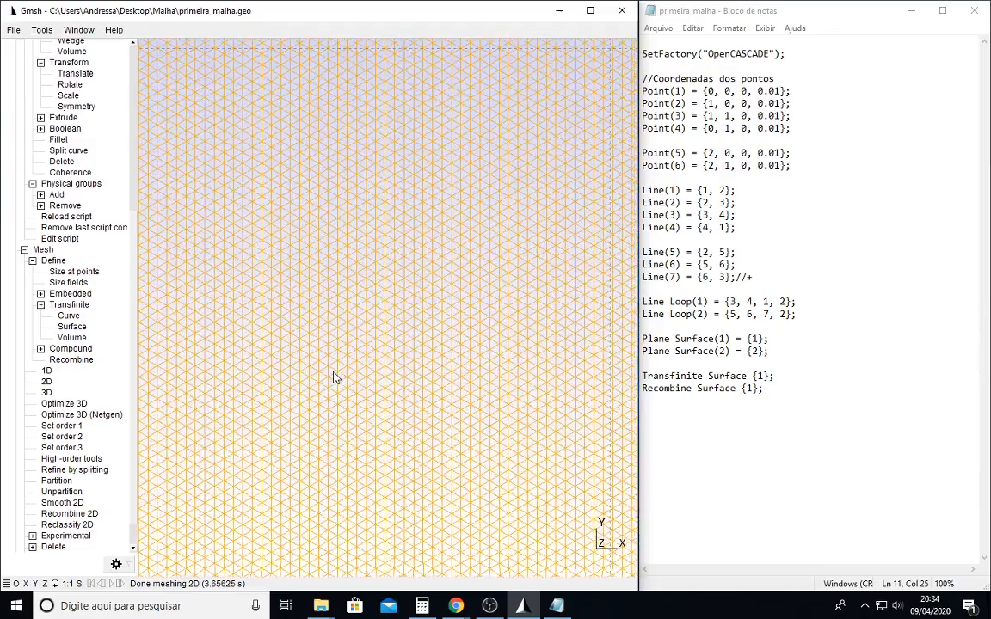
scroll(334, 372, up, 10)
scroll(334, 376, up, 2)
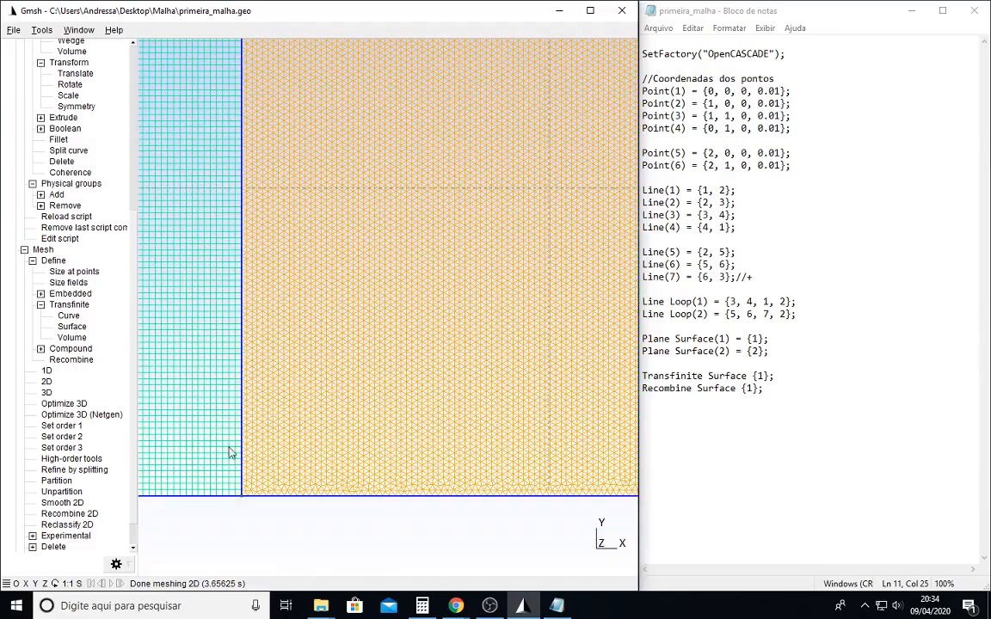
right_drag(230, 451, 335, 616)
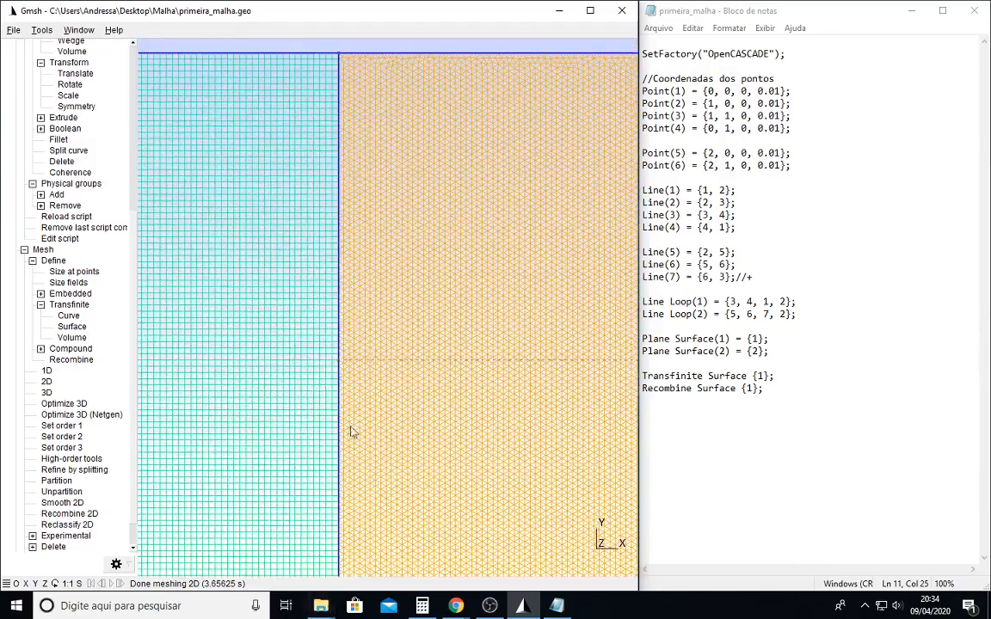
scroll(407, 393, down, 10)
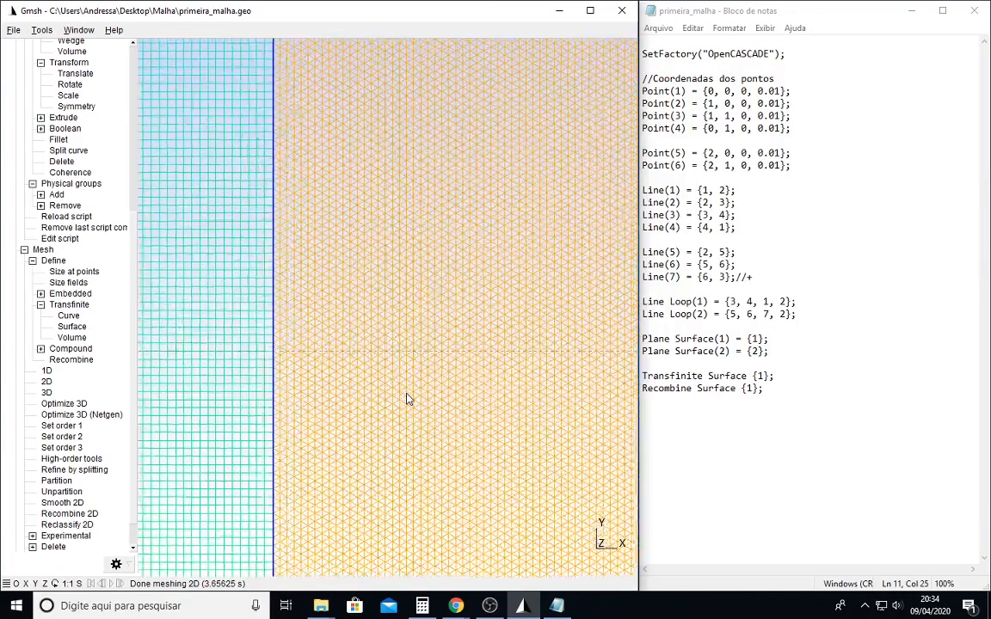
scroll(407, 393, up, 14)
scroll(407, 400, up, 12)
scroll(458, 481, up, 3)
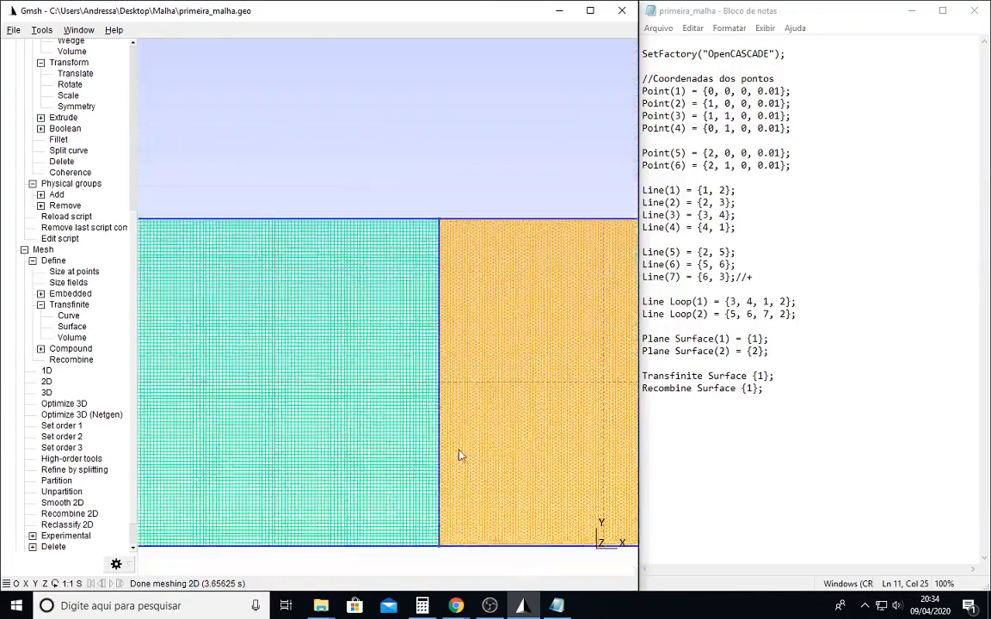
scroll(459, 454, up, 6)
scroll(441, 456, down, 5)
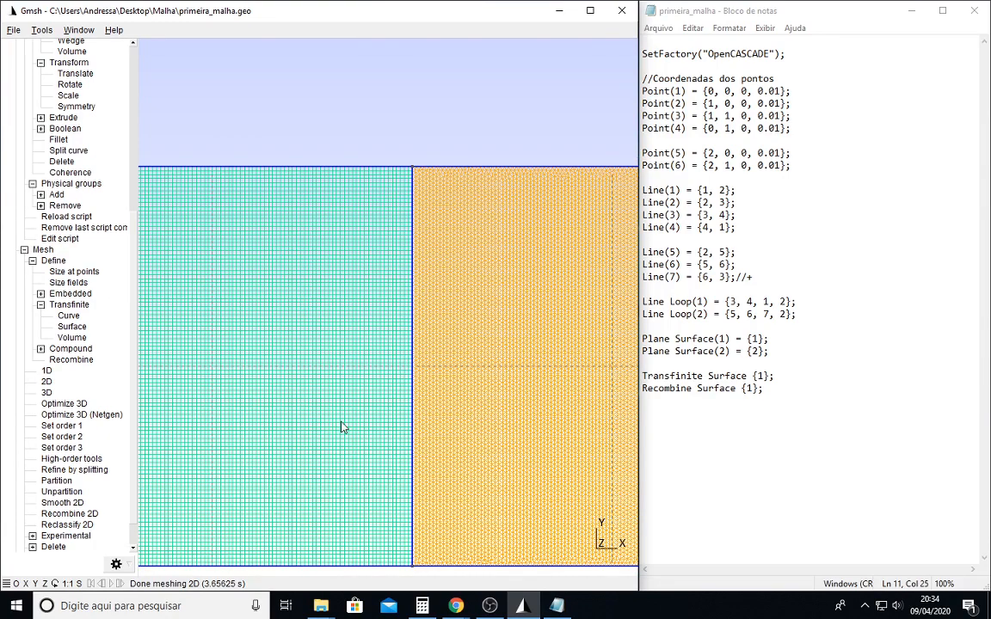
scroll(347, 420, down, 1)
scroll(491, 411, up, 1)
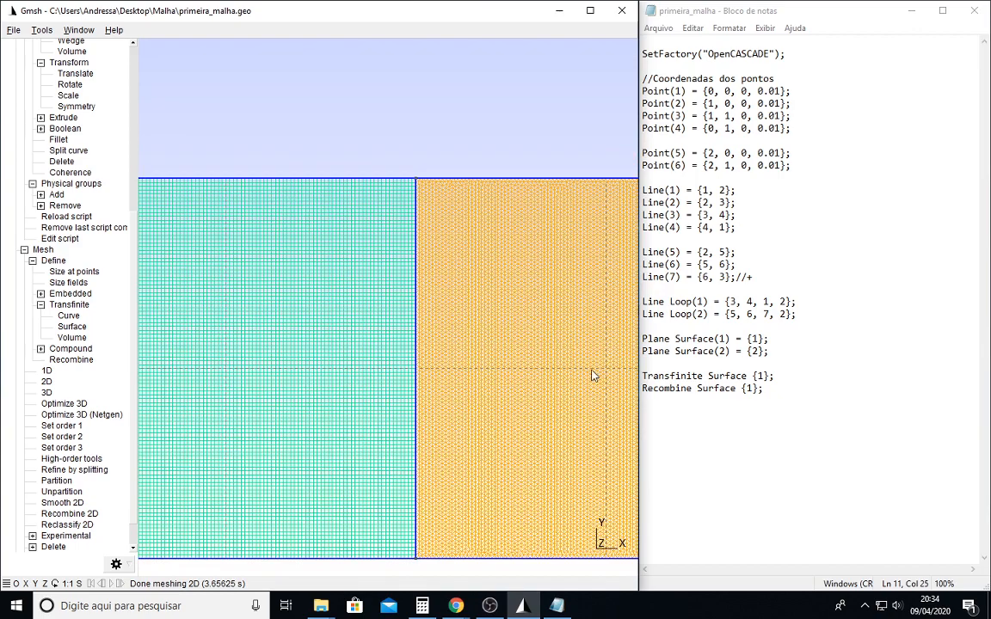
scroll(420, 404, down, 4)
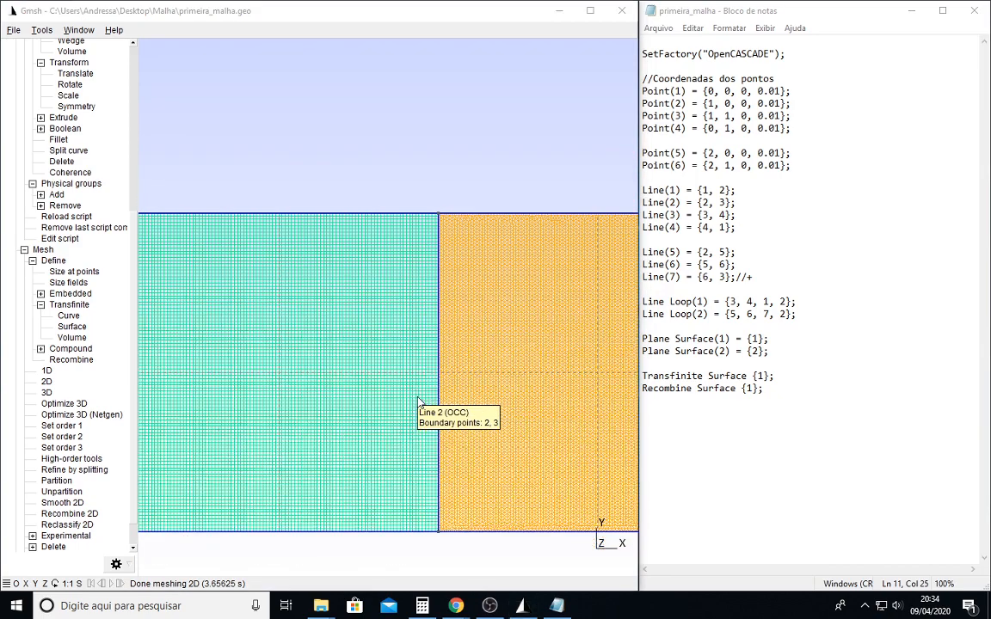
right_drag(463, 438, 395, 416)
scroll(403, 413, down, 4)
scroll(405, 420, up, 1)
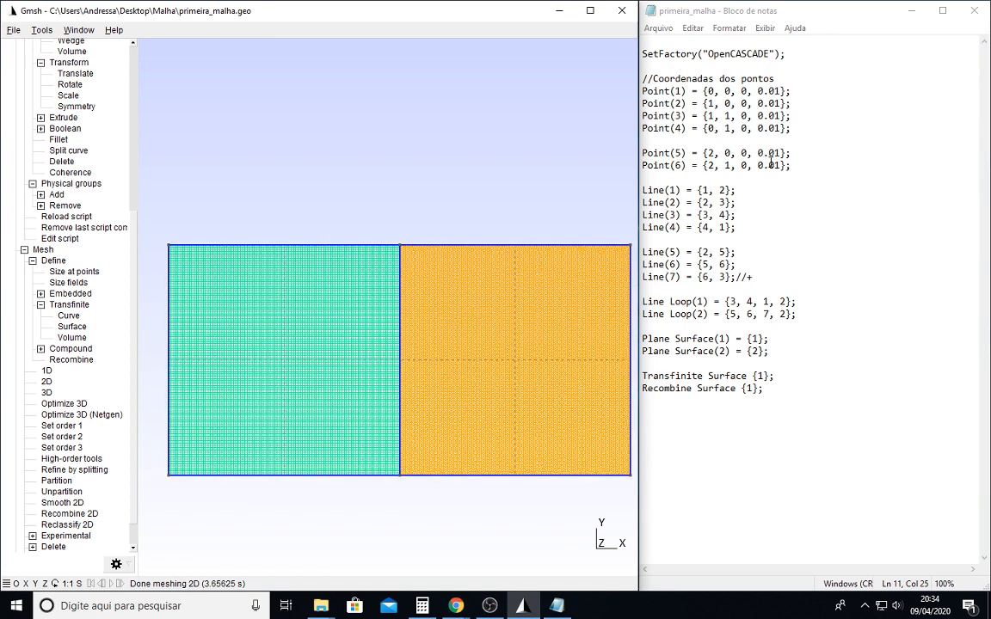
Change the mesh size of points 3 to 6 in the script to 0.1.
click(769, 164)
key(Delete)
click(769, 153)
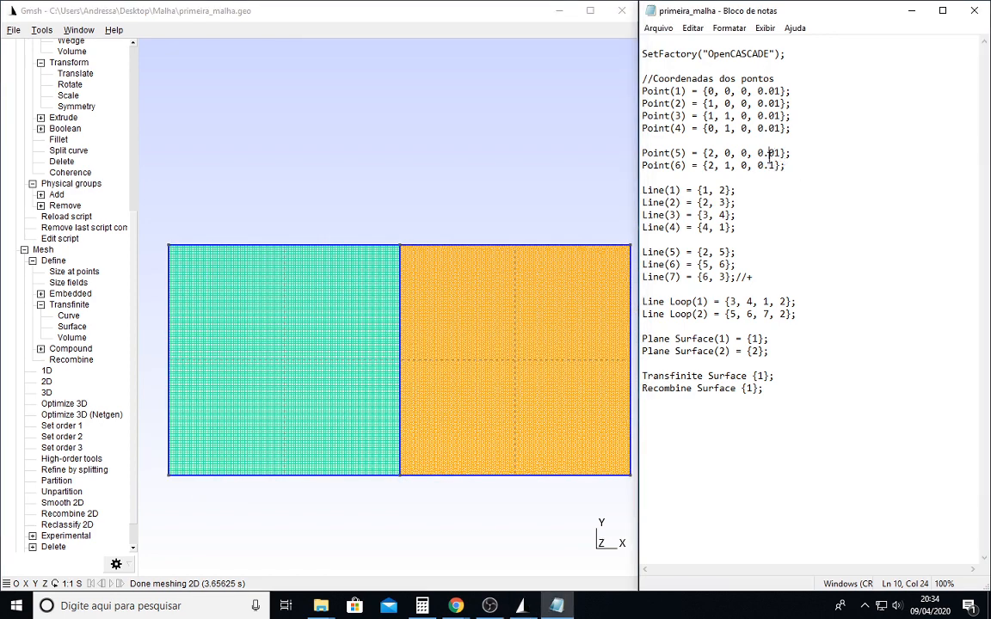
key(Delete)
click(770, 129)
key(Delete)
click(769, 115)
key(Delete)
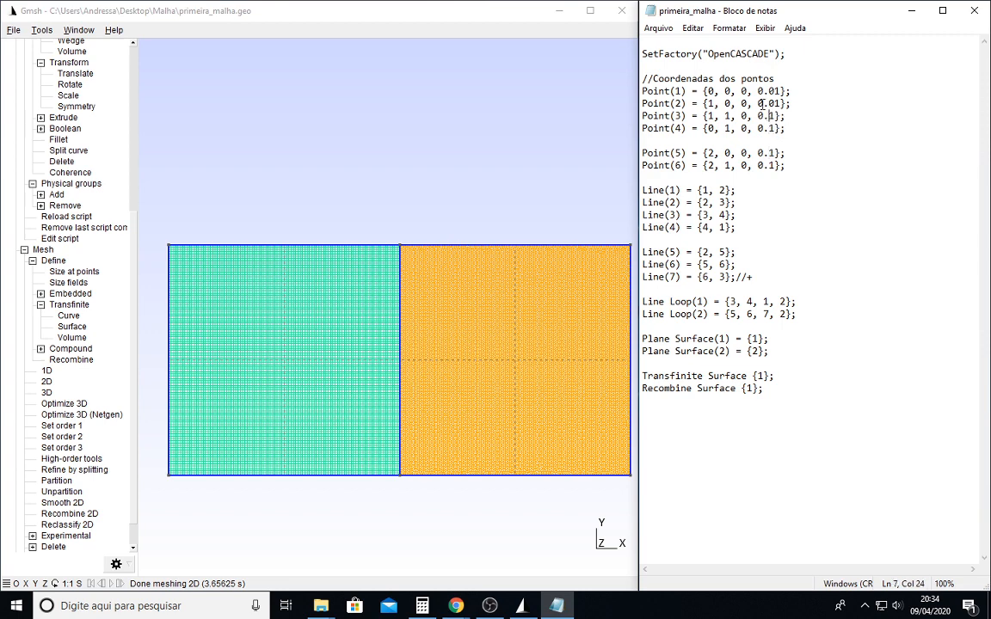
Set the mesh size of points 1 to 4 in the script to 0.2.
click(769, 103)
key(Delete)
key(Delete)
key(Delete)
text(2)
key(BackSpace)
text(2)
key(Down)
key(BackSpace)
text(2)
key(Down)
key(BackSpace)
text(2)
Set the mesh size of points 5 and 6 to 0.2 as well.
key(Down)
key(Down)
key(Down)
key(Left)
key(Left)
key(Left)
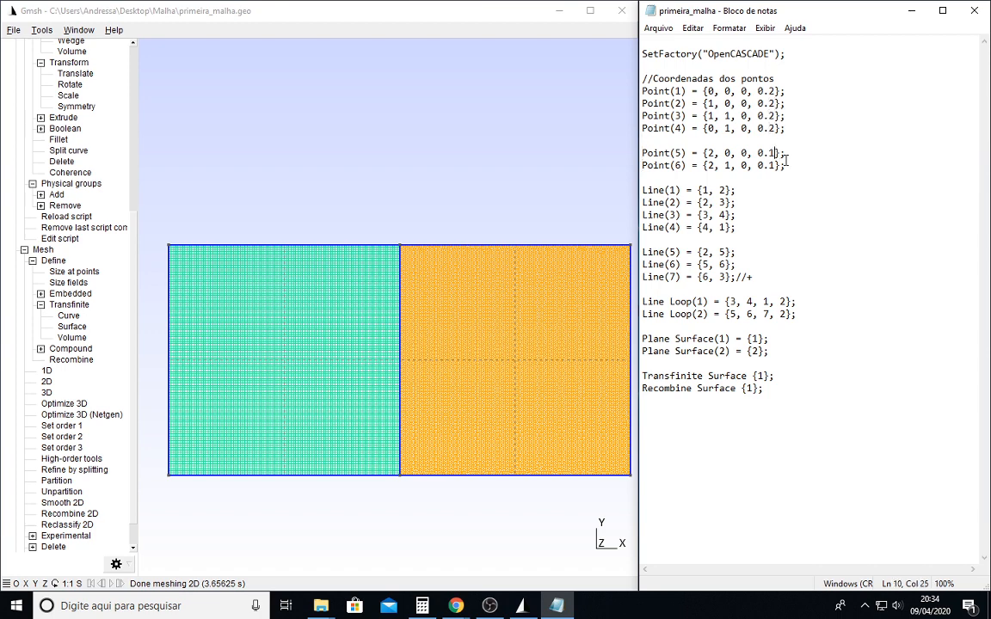
key(BackSpace)
text(2)
key(Down)
key(BackSpace)
text(2)
Increase the mesh size of points 1 to 4 to 0.25.
key(Up)
key(Up)
key(Up)
key(Up)
key(Up)
key(Up)
key(Left)
text(5)
key(Down)
key(Left)
text(5)
key(Down)
key(Left)
text(5)
key(Down)
text(5)
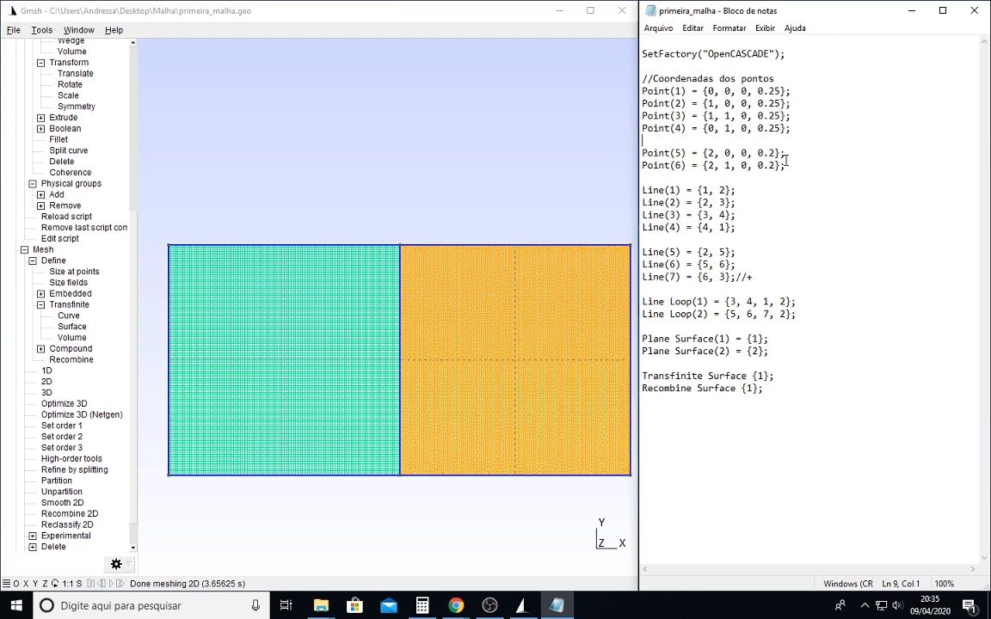
Increase the mesh size of points 5 and 6 to 0.25.
key(Down)
key(Down)
key(Right)
text(5)
key(Down)
text(5)
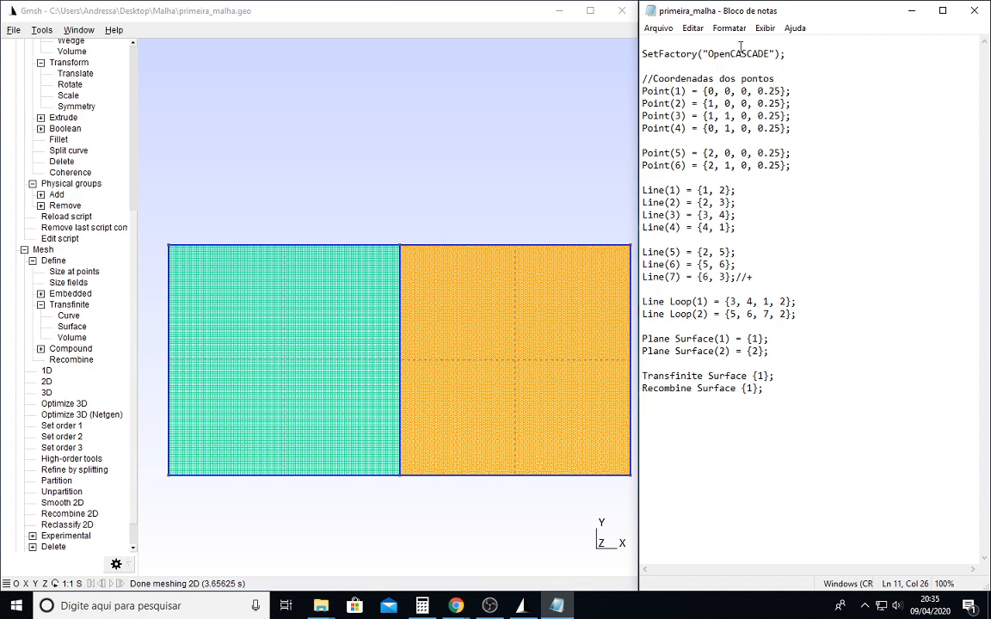
Save the script with the 0.25 mesh sizes and regenerate the 2D mesh from the reloaded file in Gmsh.
click(658, 28)
click(696, 76)
click(66, 216)
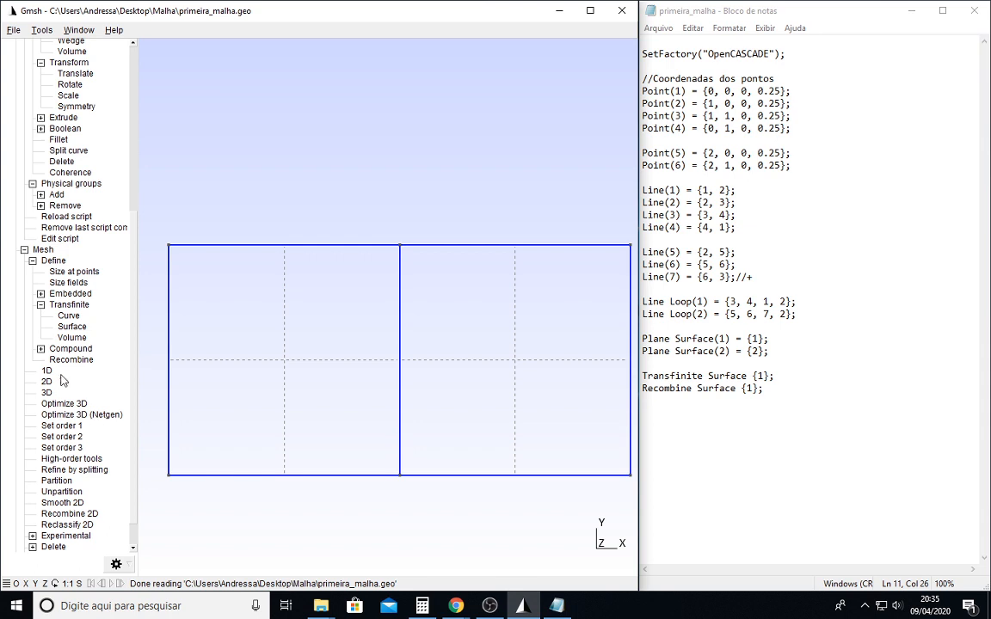
click(48, 382)
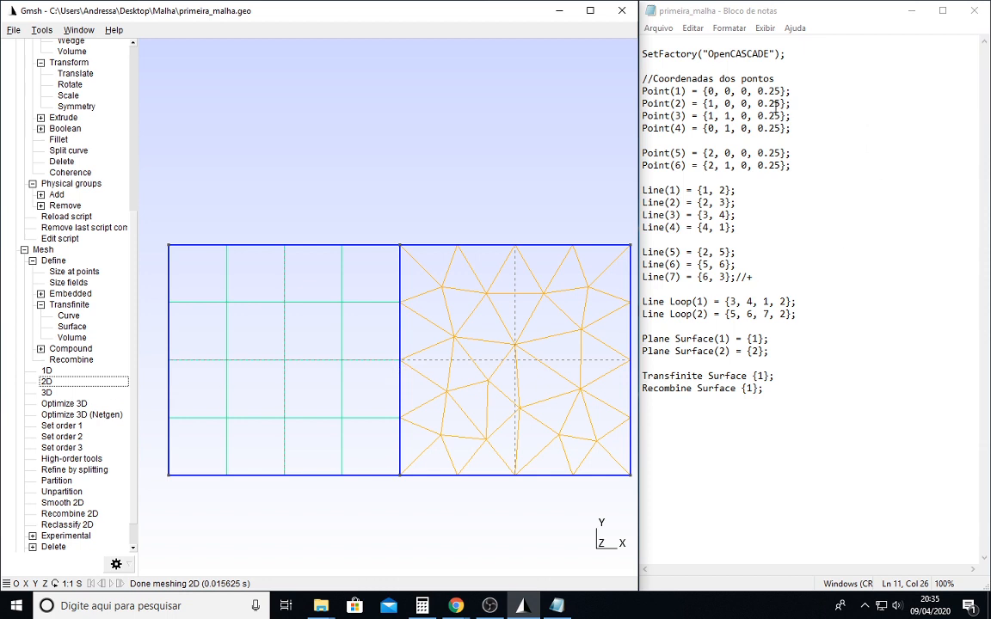
Set the mesh size of points 1 to 4 in the script to 0.1.
click(776, 105)
click(776, 91)
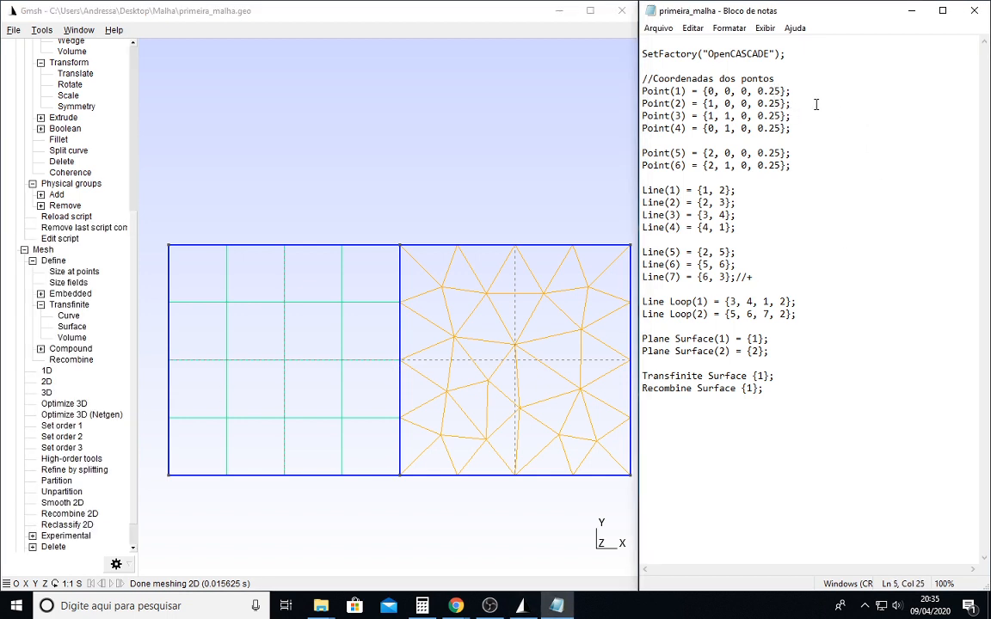
key(Delete)
key(Delete)
text(1)
key(Delete)
key(Delete)
text(1)
key(Down)
key(Left)
key(Delete)
key(Delete)
text(1)
key(Down)
key(Left)
key(Delete)
key(Delete)
text(1)
Set the mesh size of points 5 and 6 in the script to 0.1.
key(Down)
key(Down)
key(Down)
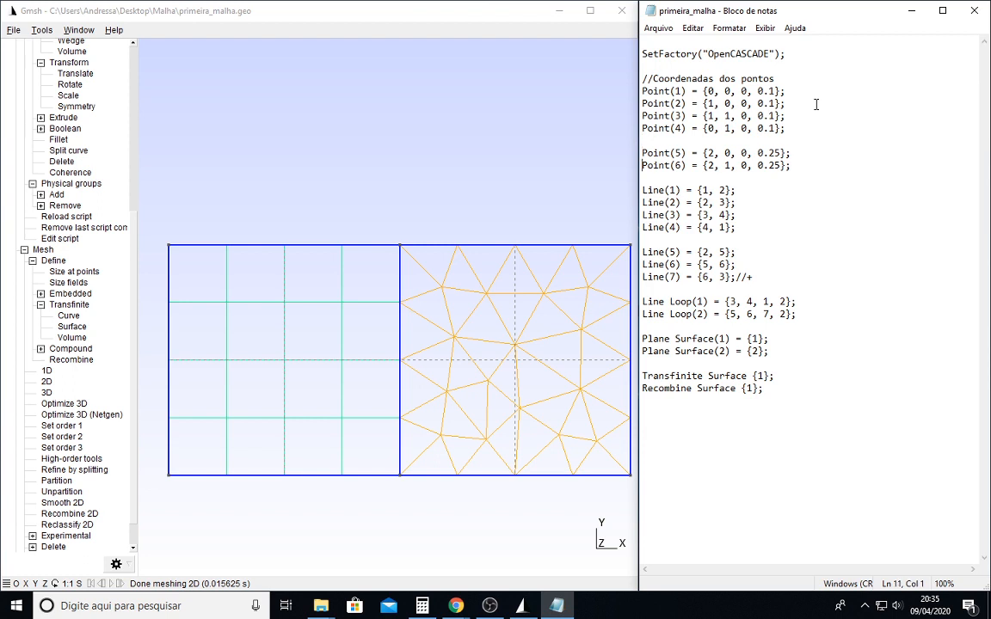
key(End)
key(BackSpace)
key(BackSpace)
text(1)
key(Up)
key(Left)
key(Delete)
key(Delete)
text(1)
Save the script with the 0.1 mesh sizes and regenerate the 2D mesh from the reloaded file in Gmsh.
click(692, 27)
mouse_move(658, 27)
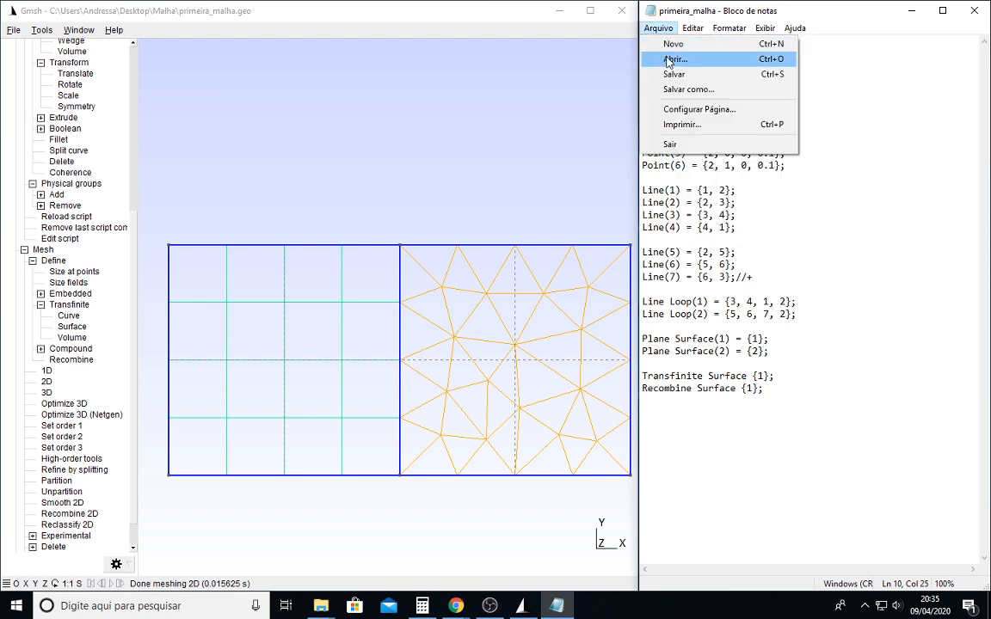
click(673, 74)
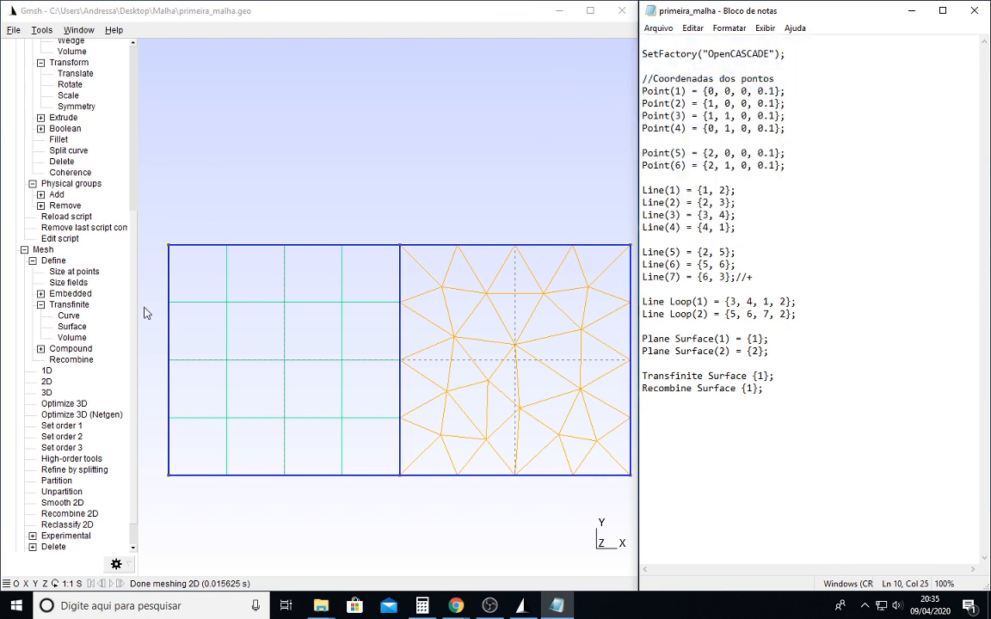
click(64, 216)
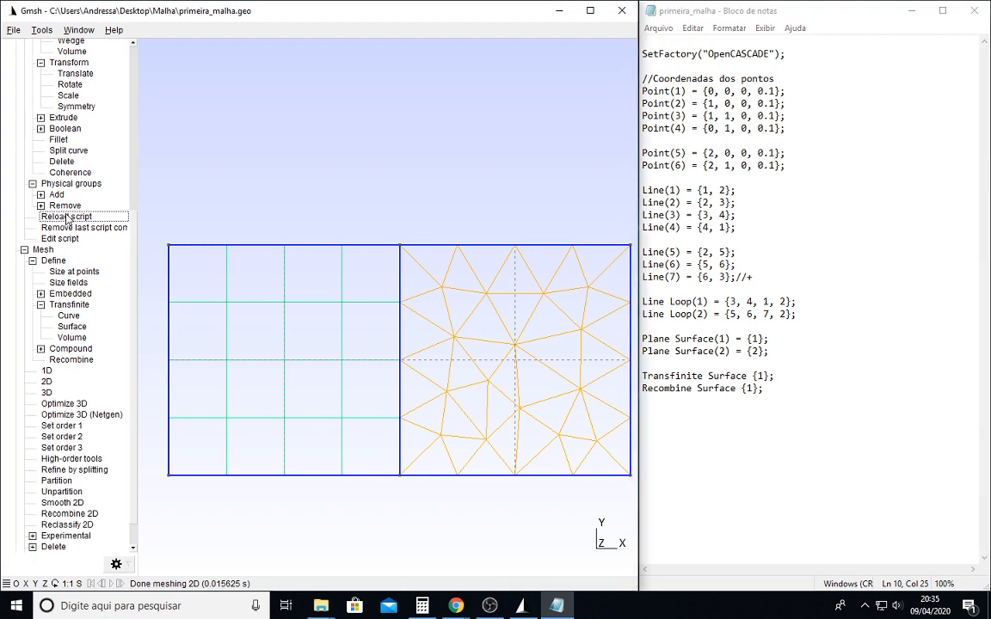
click(47, 382)
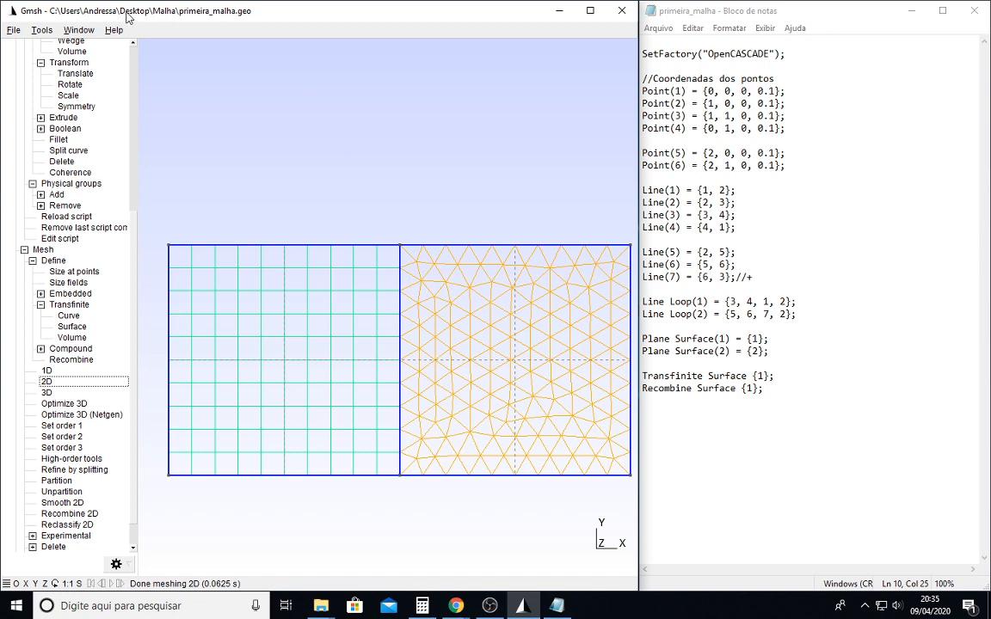
Show the mesh statistics beside the model and check the numbers of nodes, lines, triangles and quadrangles.
click(50, 30)
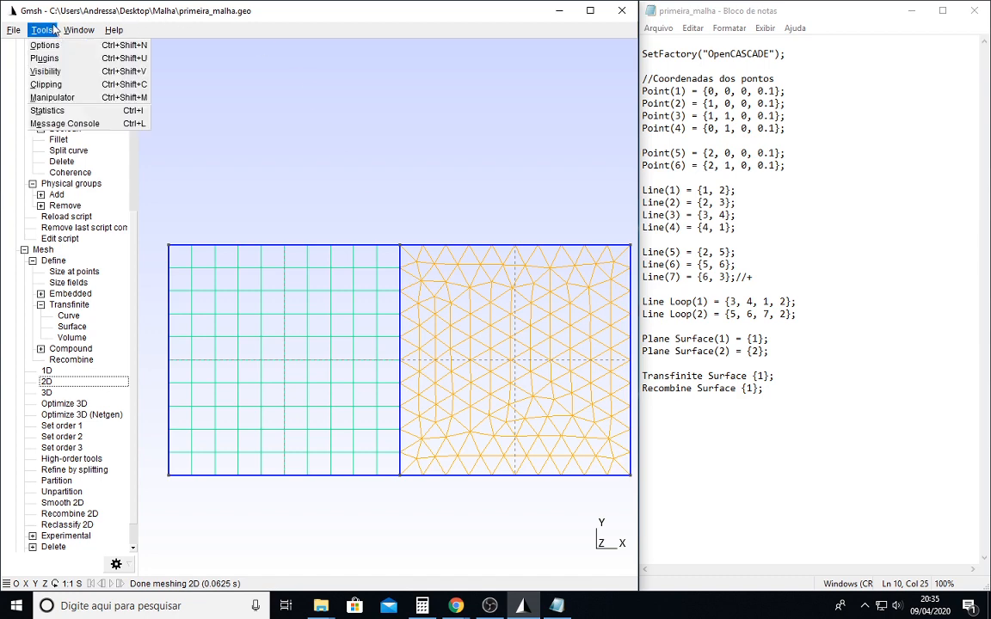
click(48, 110)
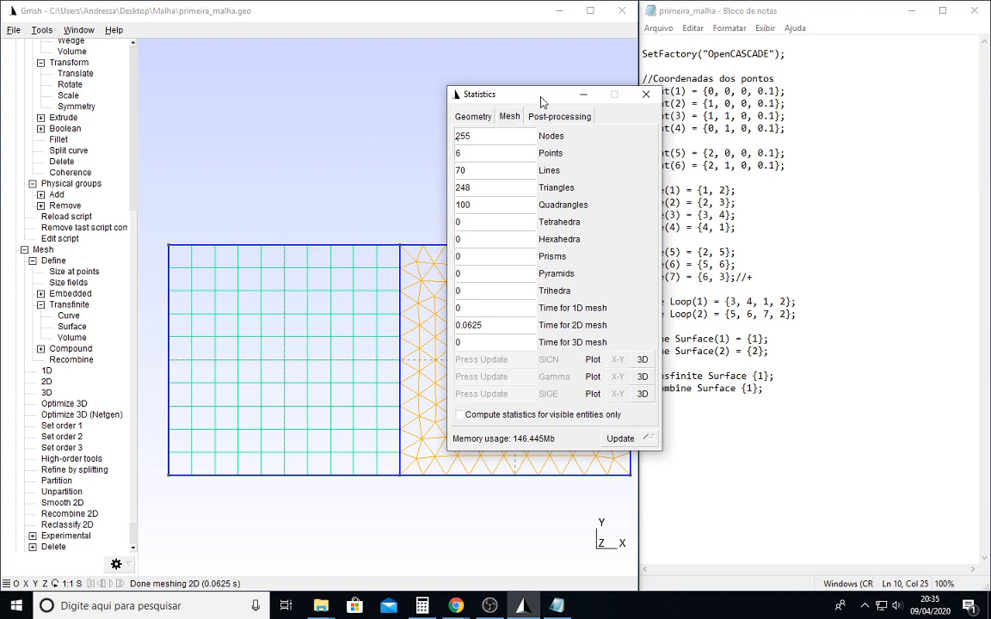
drag(541, 102, 757, 102)
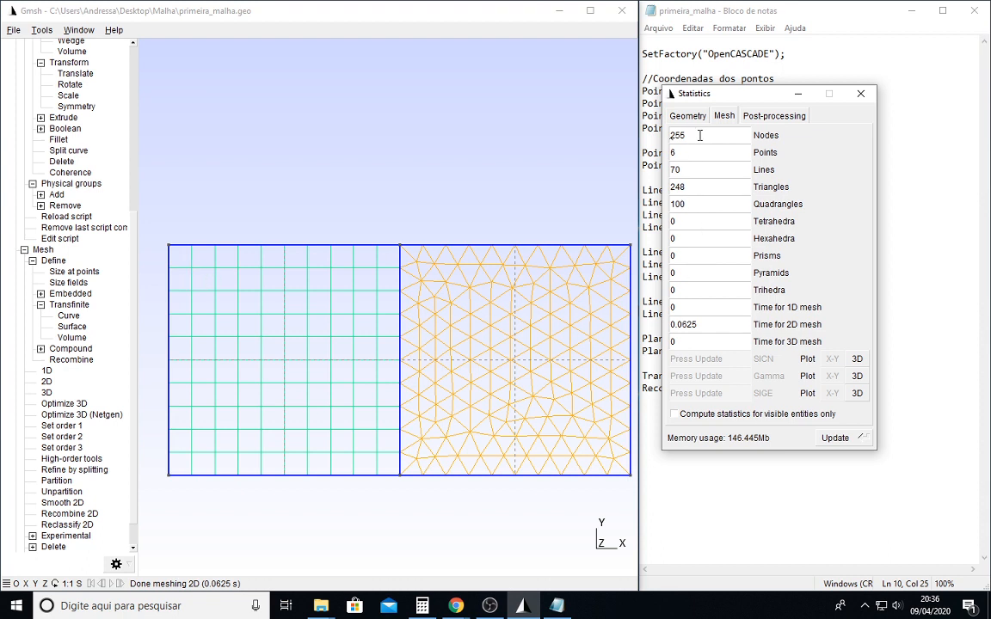
double_click(699, 135)
double_click(697, 171)
double_click(689, 187)
click(750, 205)
double_click(702, 205)
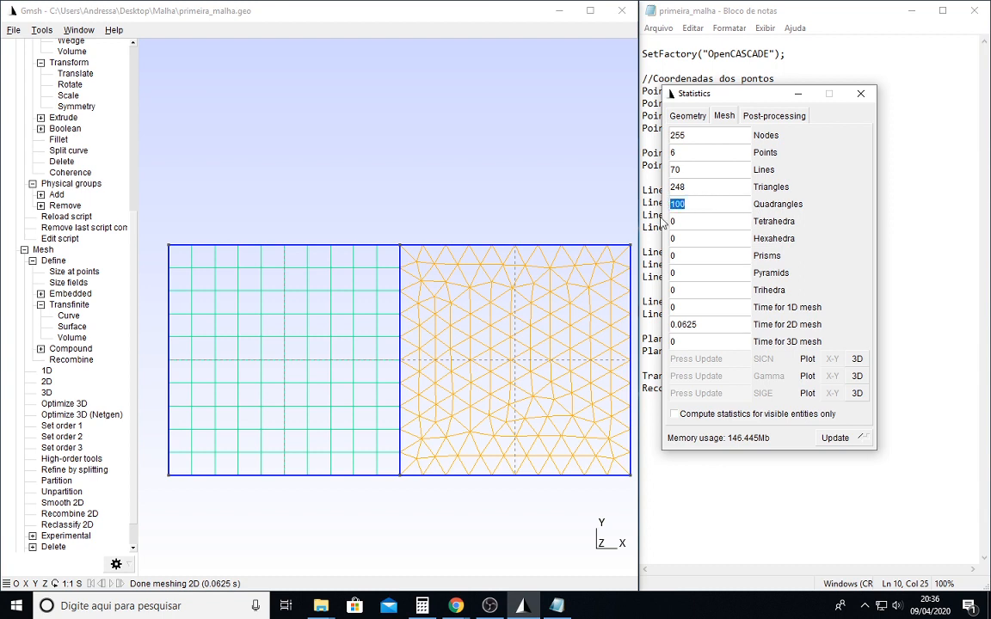